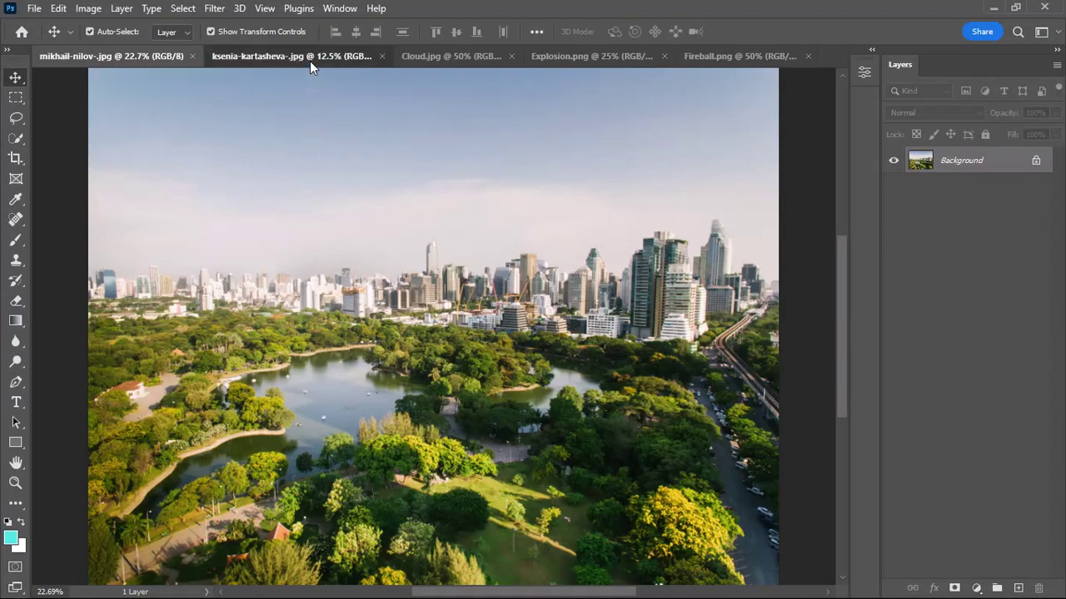
- Review the woman, Cloud.jpg, Explosion.png and Fireball.png source images
{"action": "left_click", "coordinate": [309, 58]}
{"action": "left_click", "coordinate": [445, 63]}
{"action": "left_click", "coordinate": [599, 66]}
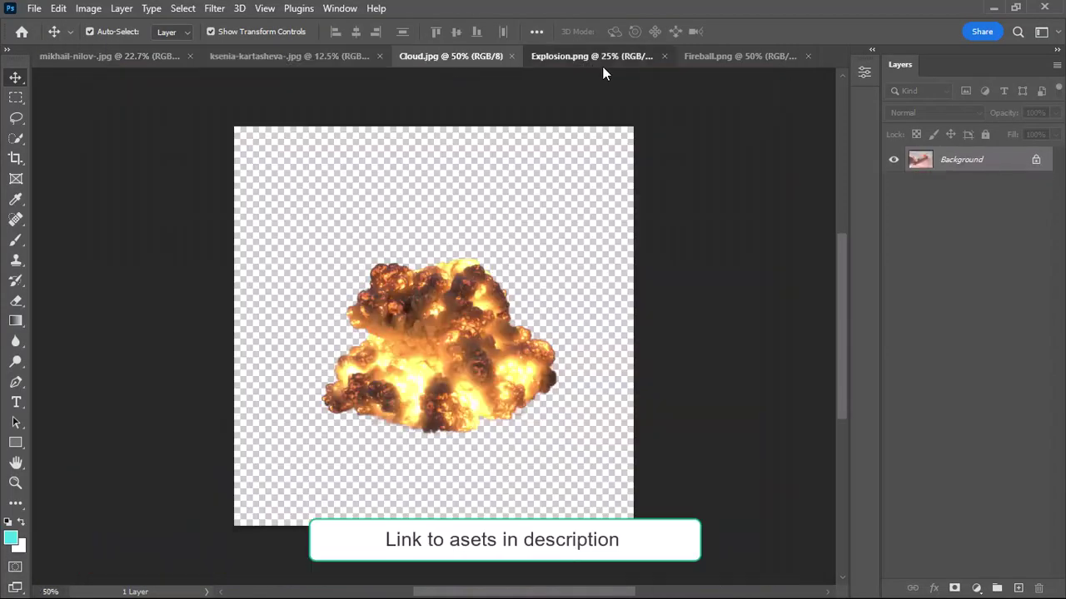
{"action": "left_click", "coordinate": [754, 67]}
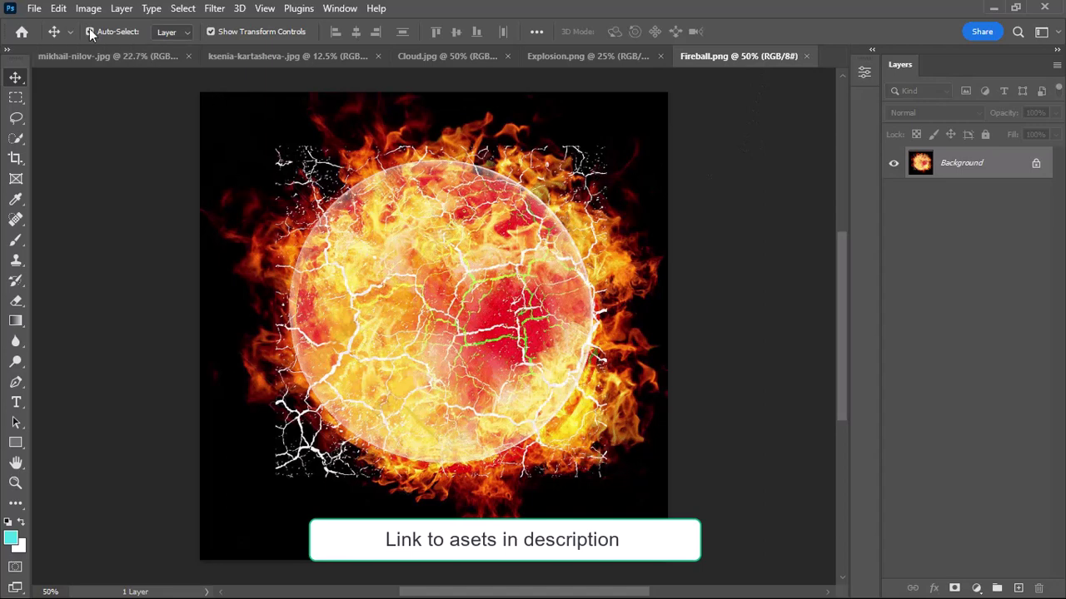
{"action": "left_click", "coordinate": [34, 10]}
{"action": "left_click", "coordinate": [53, 28]}
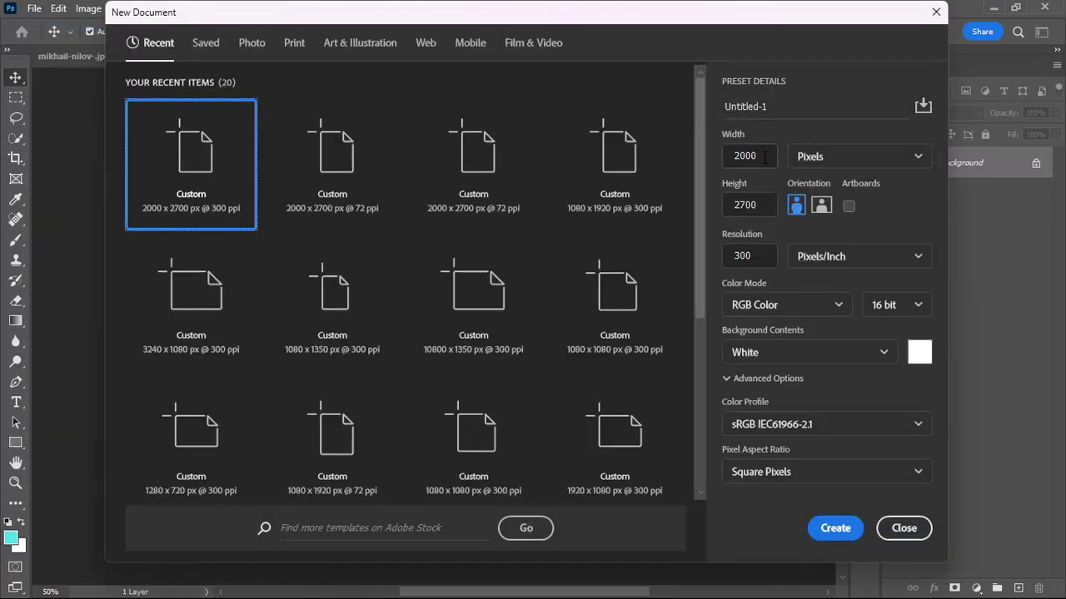
- Create a new 2000 × 2700 px, 300 ppi, RGB 16-bit document
{"action": "left_click", "coordinate": [754, 158]}
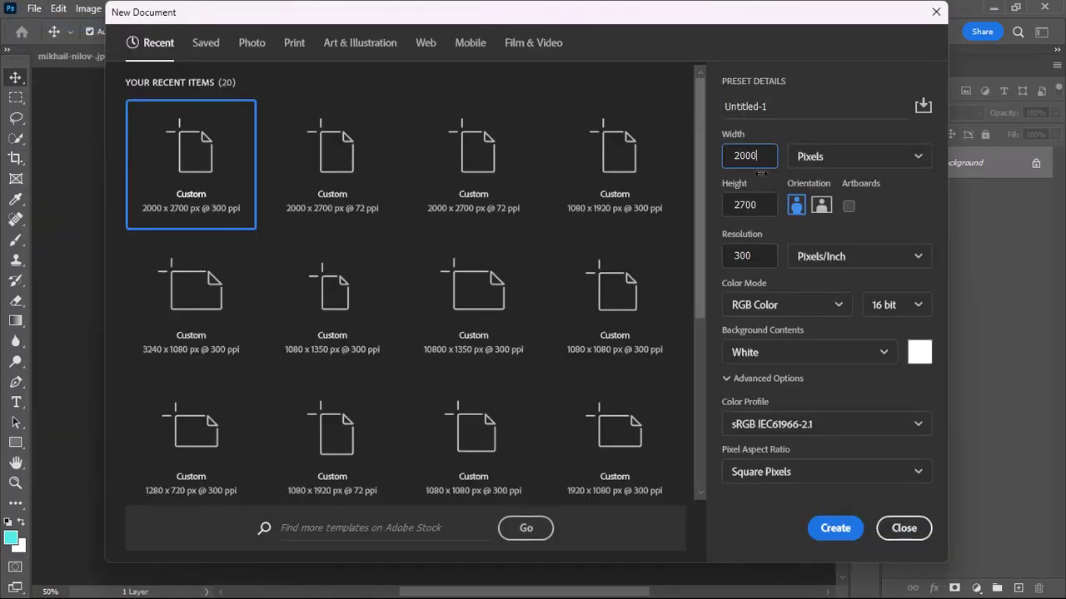
{"action": "left_click", "coordinate": [849, 538]}
{"action": "key", "text": "ctrl+plus"}
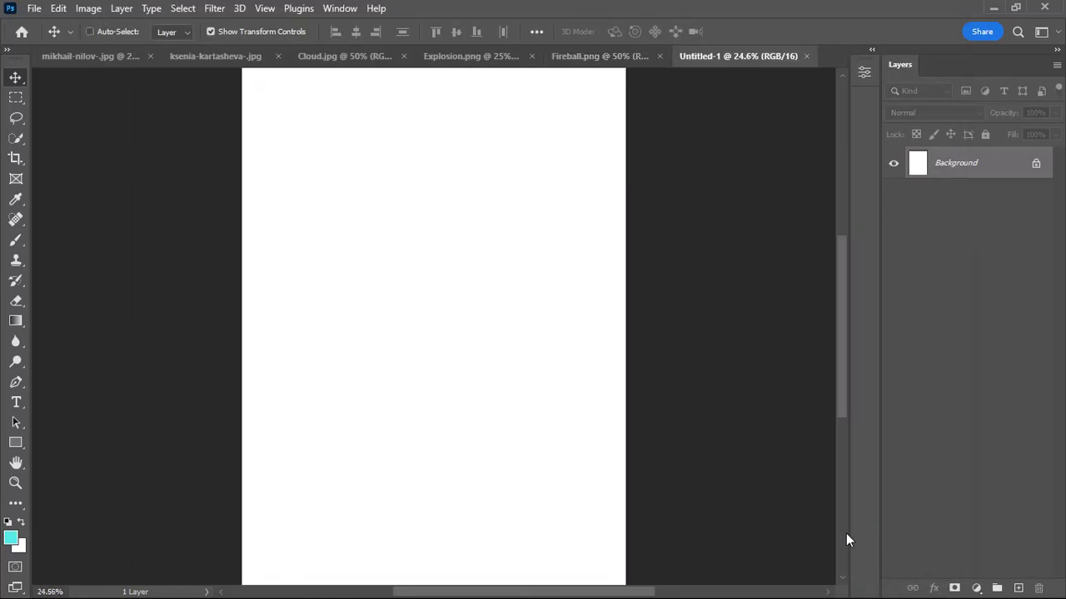
- Paste the city-park photo in as Layer 1 and scale it to about 92%
{"action": "left_click", "coordinate": [90, 56]}
{"action": "key", "text": "ctrl+c"}
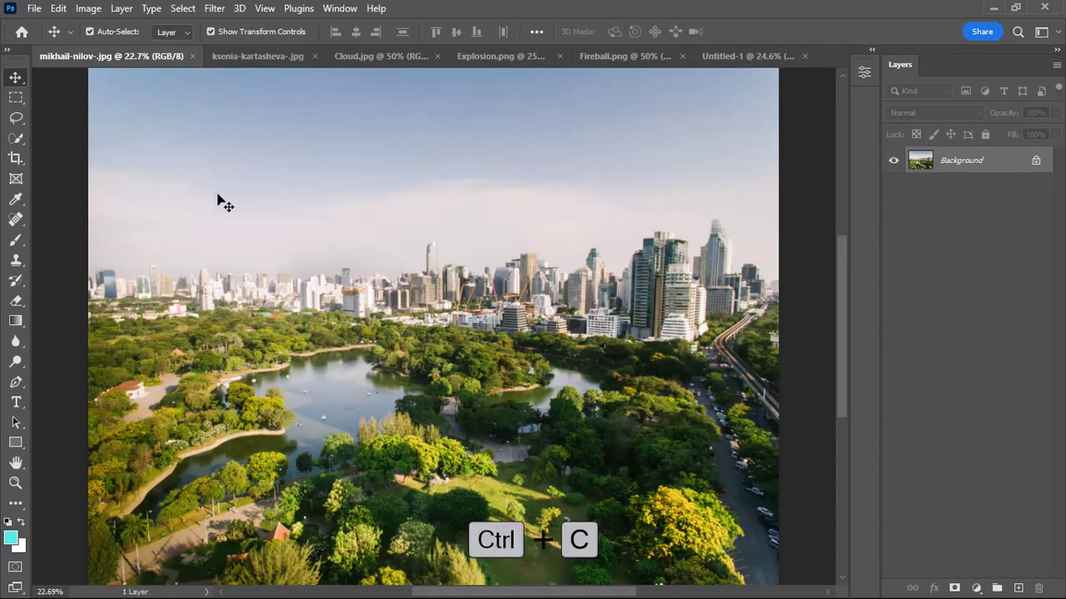
{"action": "left_click", "coordinate": [192, 56]}
{"action": "key", "text": "ctrl+v"}
{"action": "key", "text": "ctrl+v"}
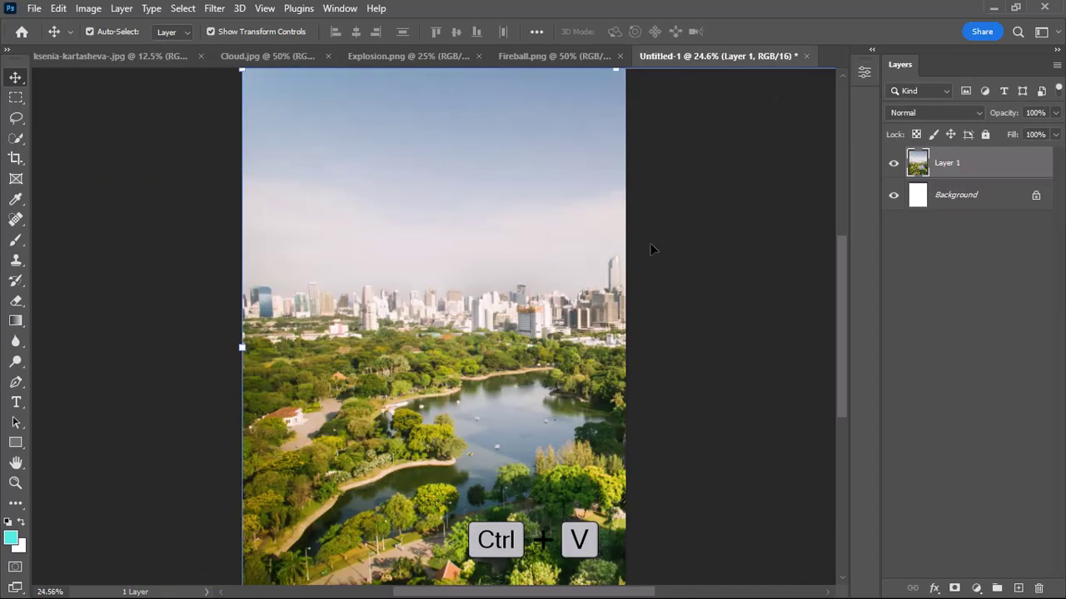
{"action": "left_click_drag", "start_coordinate": [652, 247], "coordinate": [404, 285]}
{"action": "scroll", "coordinate": [413, 372], "scroll_direction": "down", "scroll_amount": 1}
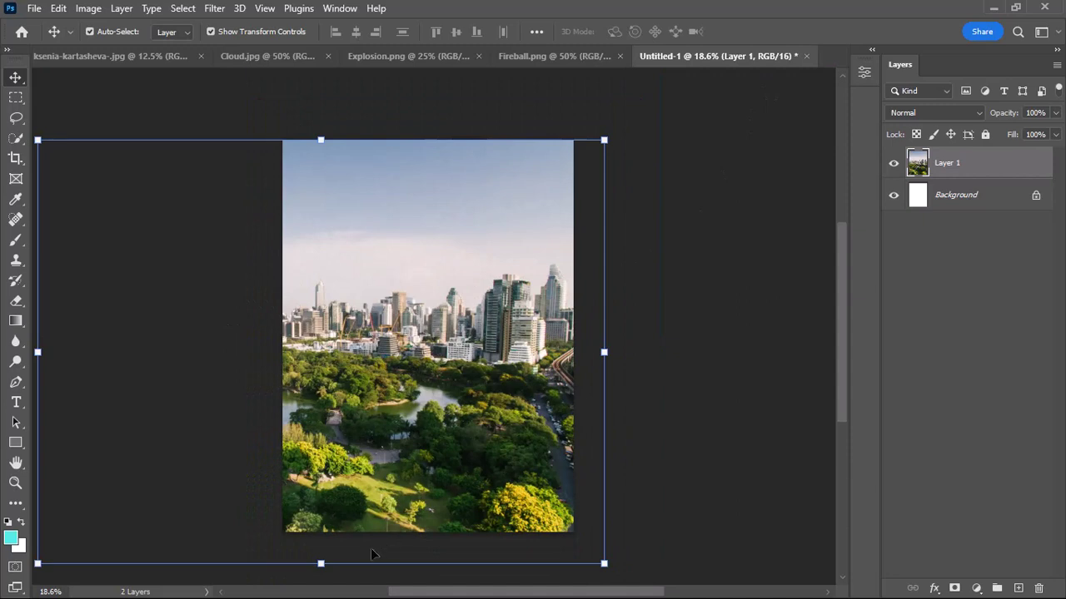
{"action": "left_click_drag", "start_coordinate": [321, 564], "coordinate": [320, 531]}
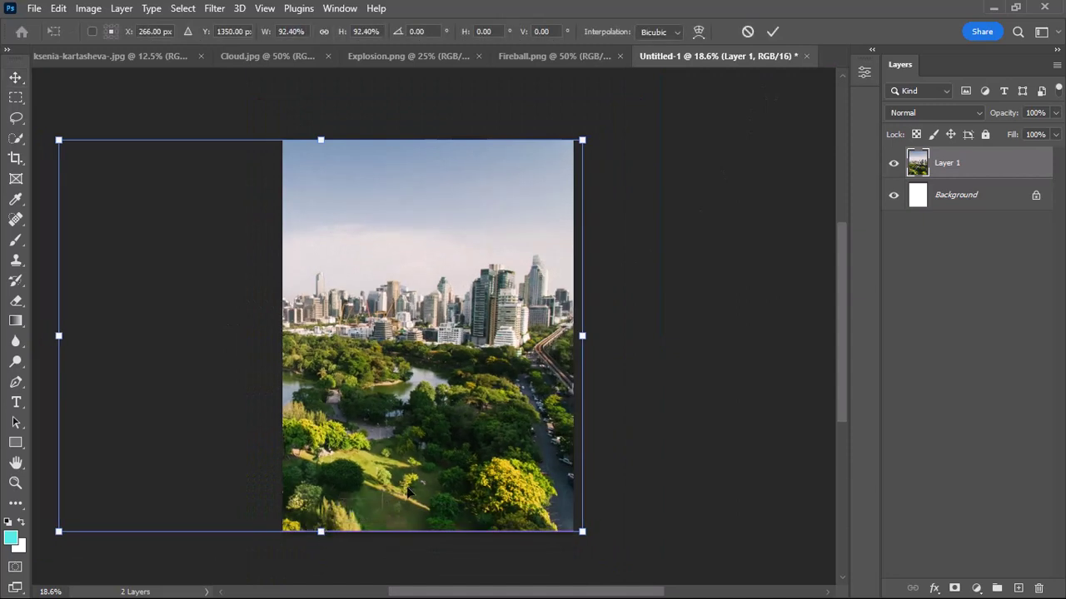
{"action": "left_click_drag", "start_coordinate": [421, 479], "coordinate": [419, 475]}
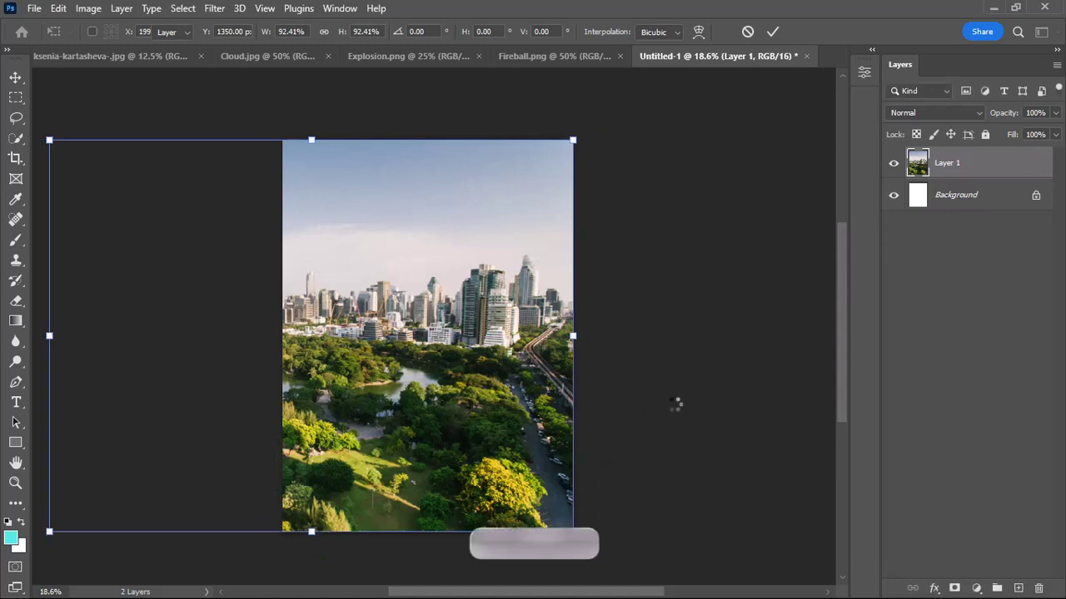
{"action": "left_click", "coordinate": [673, 403]}
- Paste the woman photo into the composite as Layer 2, moved up and left
{"action": "left_click", "coordinate": [127, 60]}
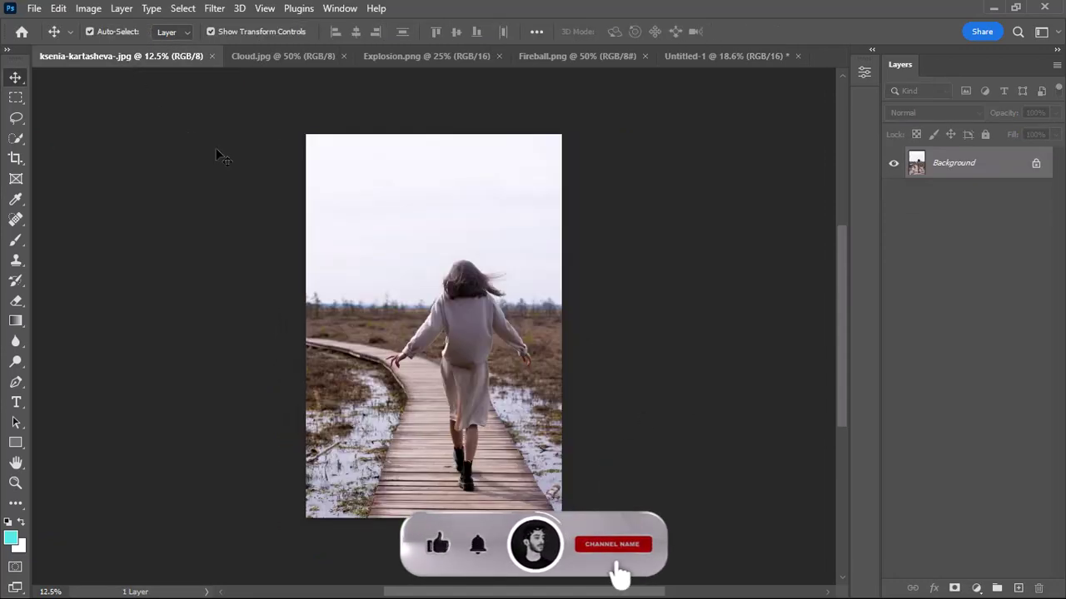
{"action": "left_click", "coordinate": [211, 56]}
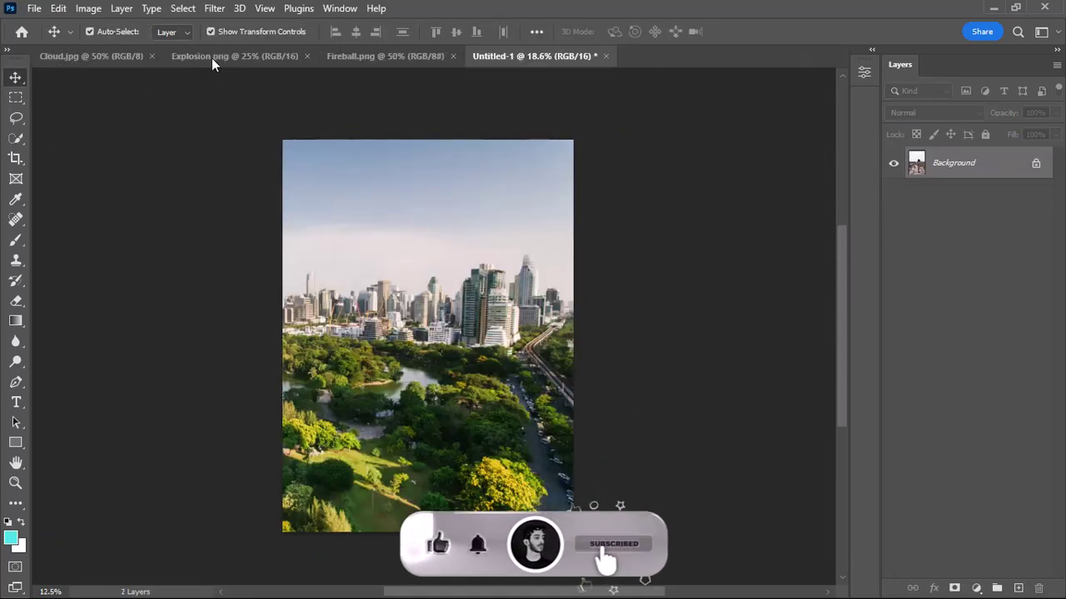
{"action": "key", "text": "ctrl+v"}
{"action": "left_click_drag", "start_coordinate": [472, 376], "coordinate": [417, 270]}
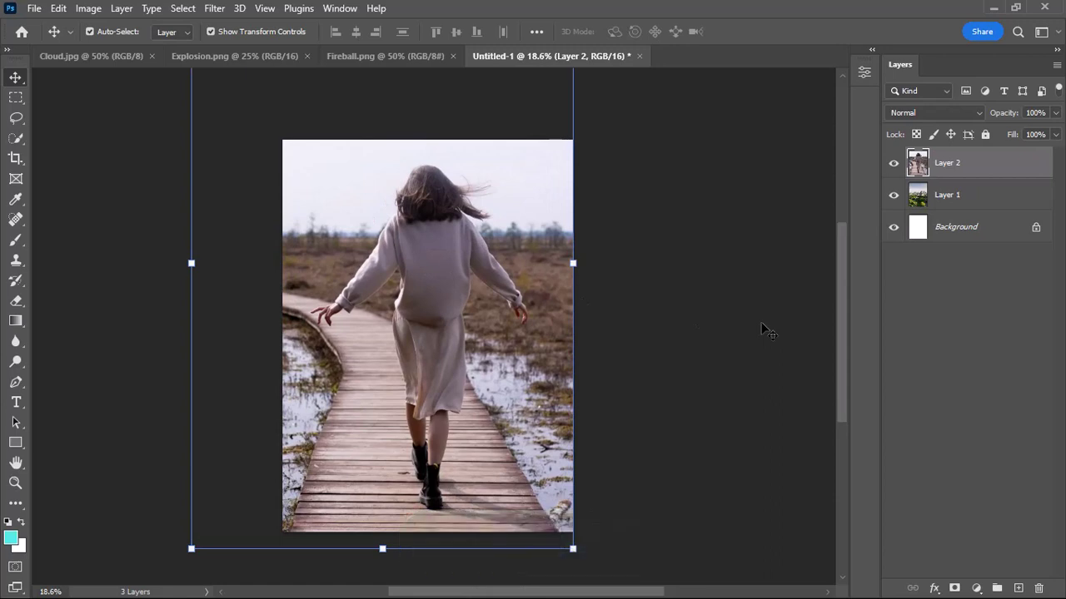
- Mask Layer 2 to the woman using Select > Subject
{"action": "left_click", "coordinate": [177, 8]}
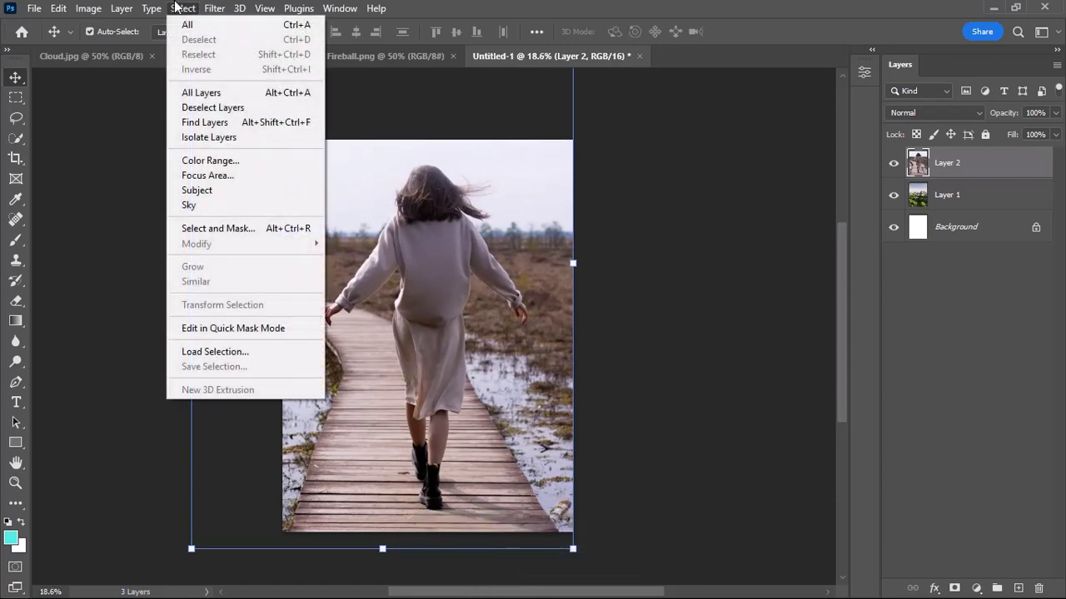
{"action": "left_click", "coordinate": [239, 190]}
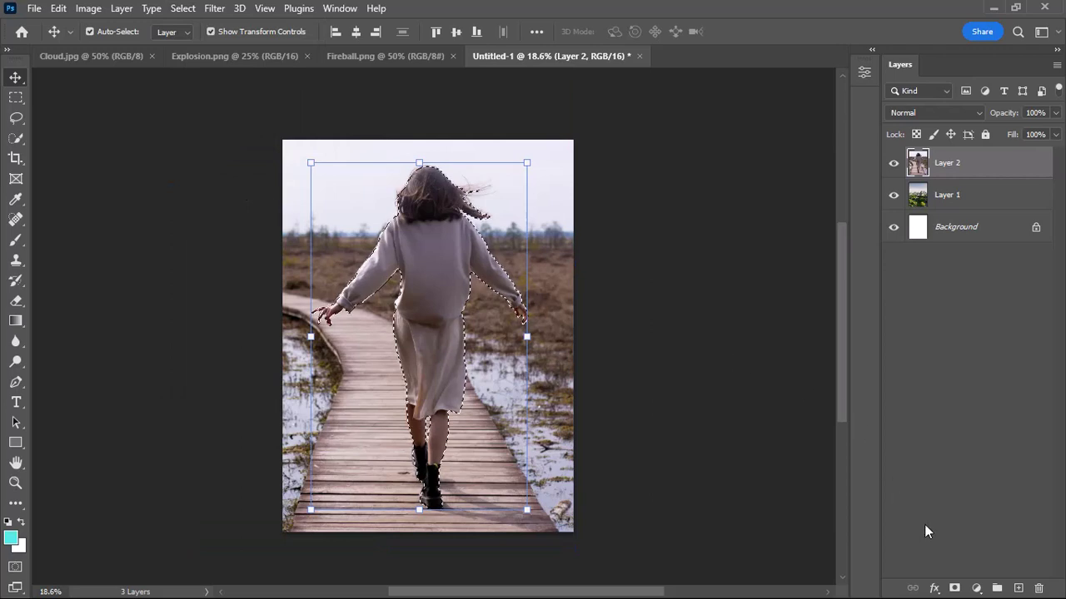
{"action": "left_click", "coordinate": [954, 588]}
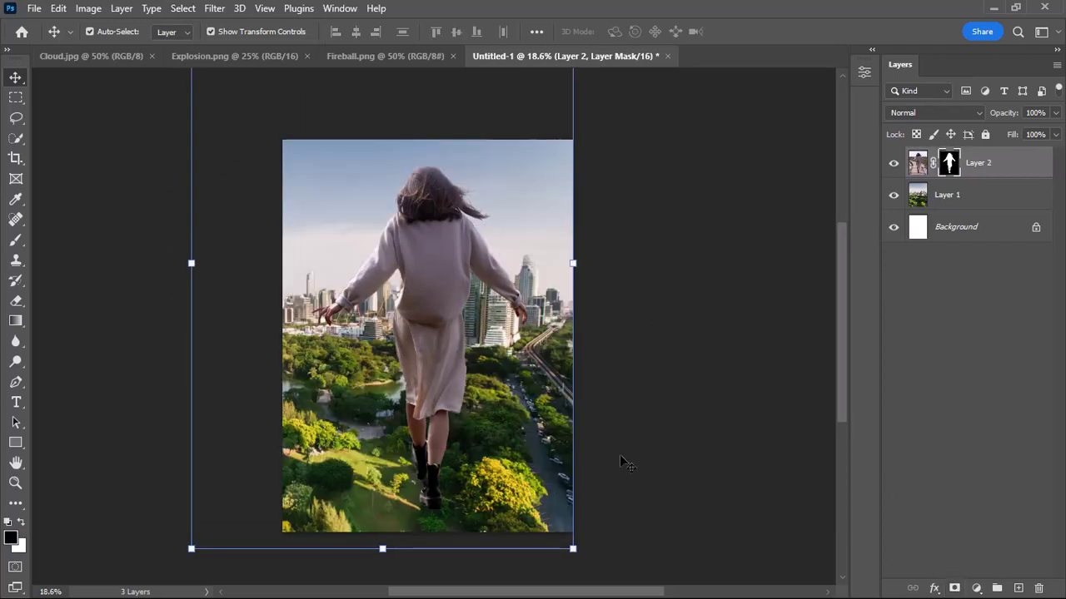
{"action": "left_click", "coordinate": [15, 241]}
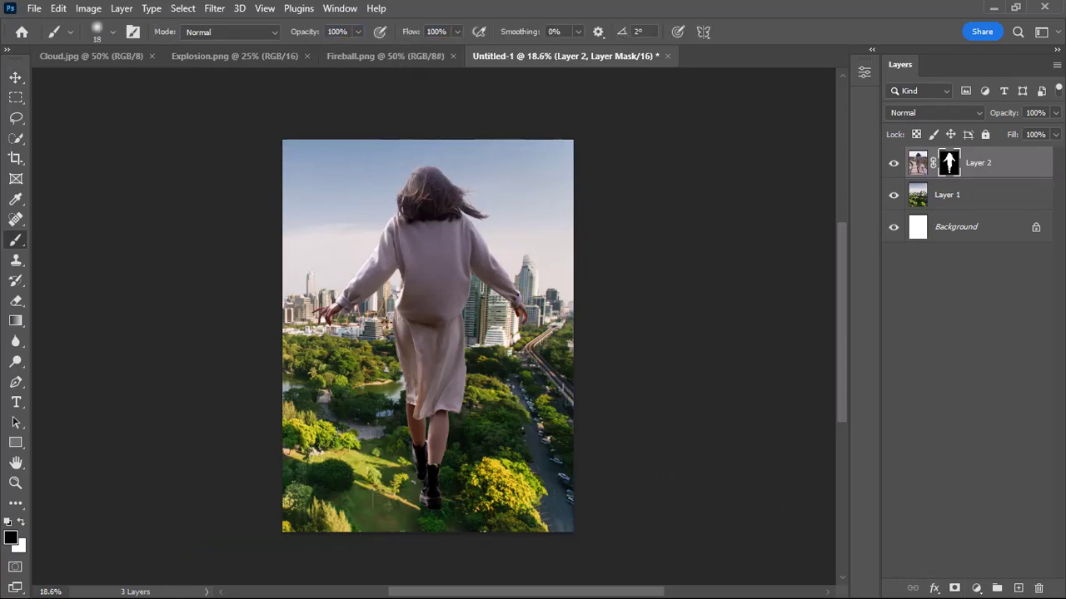
- Set a soft brush about 88 px wide with hardness raised to 80%
{"action": "scroll", "coordinate": [449, 366], "scroll_direction": "up", "scroll_amount": 5}
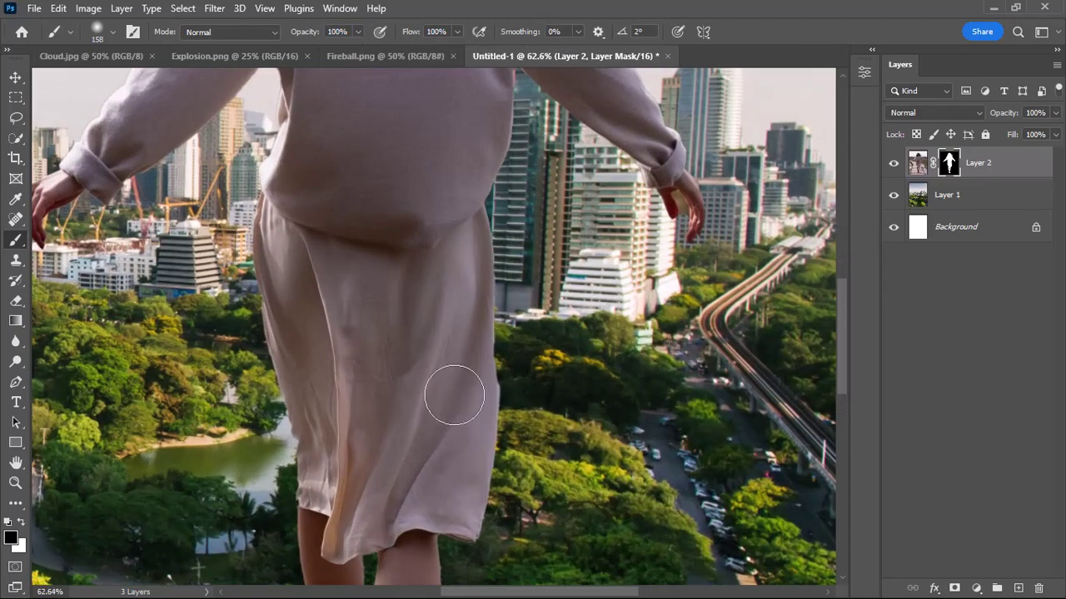
{"action": "scroll", "coordinate": [453, 395], "scroll_direction": "down", "scroll_amount": 10}
{"action": "left_click_drag", "start_coordinate": [399, 322], "coordinate": [400, 379]}
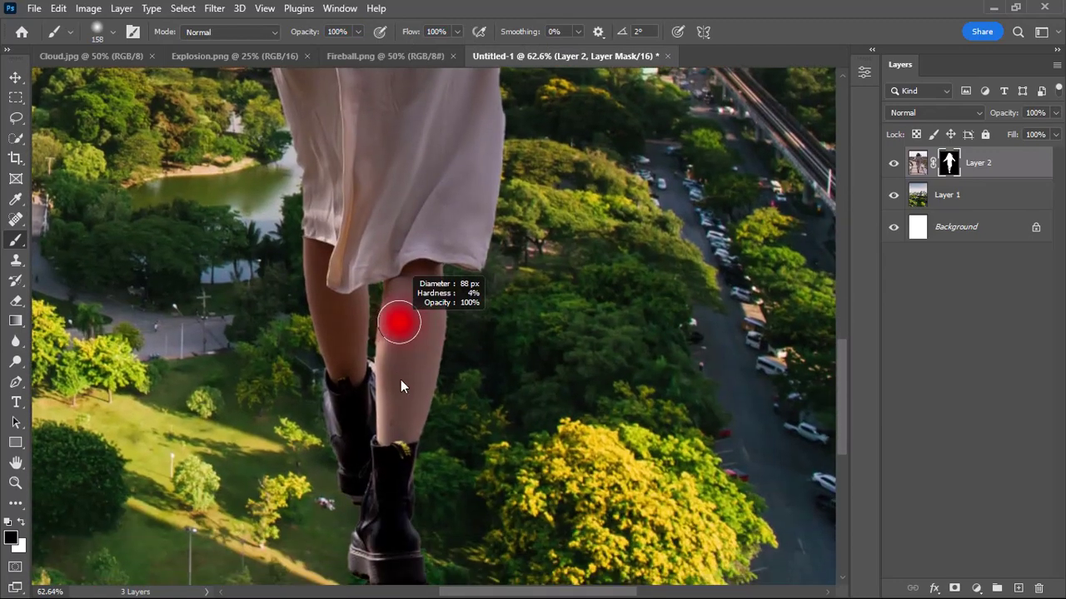
{"action": "scroll", "coordinate": [366, 354], "scroll_direction": "up", "scroll_amount": 2}
{"action": "scroll", "coordinate": [367, 354], "scroll_direction": "up", "scroll_amount": 2}
{"action": "left_click_drag", "start_coordinate": [378, 263], "coordinate": [386, 398]}
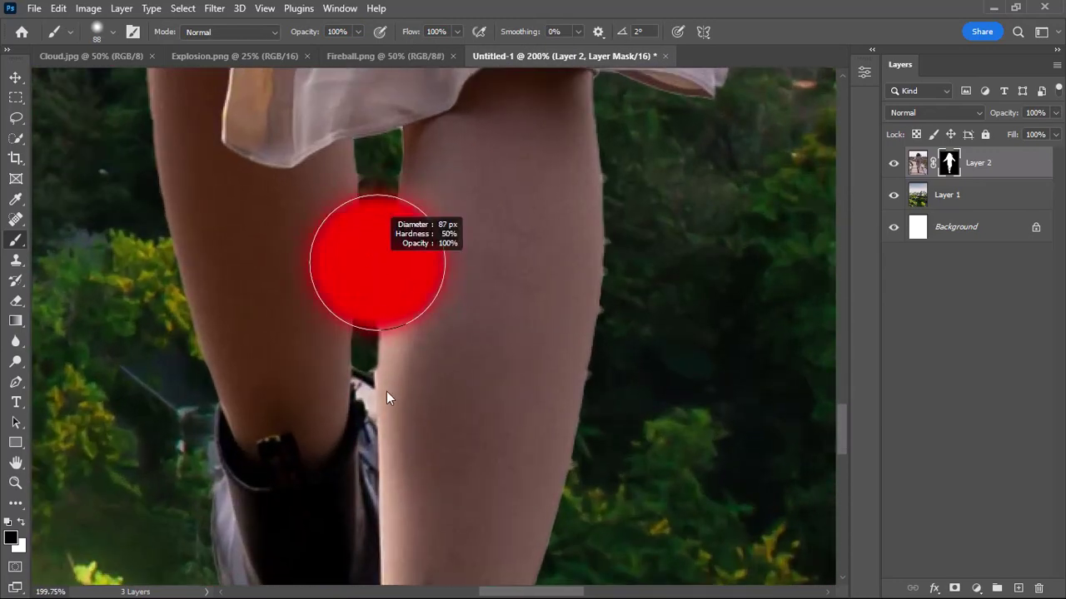
{"action": "mouse_move", "coordinate": [405, 233]}
{"action": "left_mouse_down"}
{"action": "mouse_move", "coordinate": [400, 299]}
{"action": "mouse_move", "coordinate": [337, 226]}
{"action": "left_mouse_up"}
- Paint the mask to hide leftover dark ground around the legs and boot sole
{"action": "scroll", "coordinate": [336, 226], "scroll_direction": "up", "scroll_amount": 5}
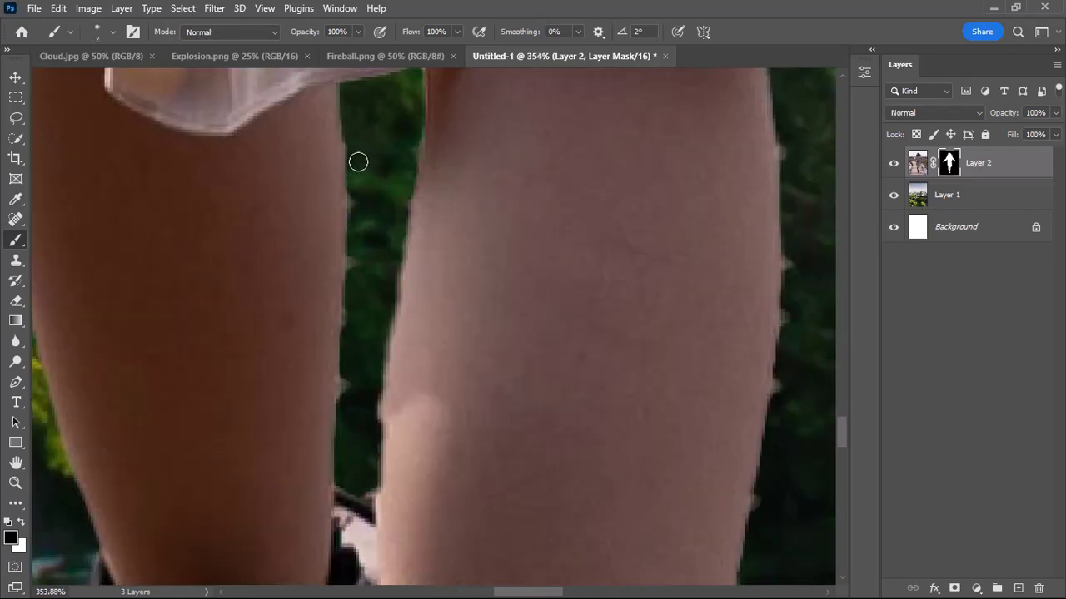
{"action": "scroll", "coordinate": [354, 132], "scroll_direction": "down", "scroll_amount": 2}
{"action": "left_click_drag", "start_coordinate": [361, 332], "coordinate": [359, 330]}
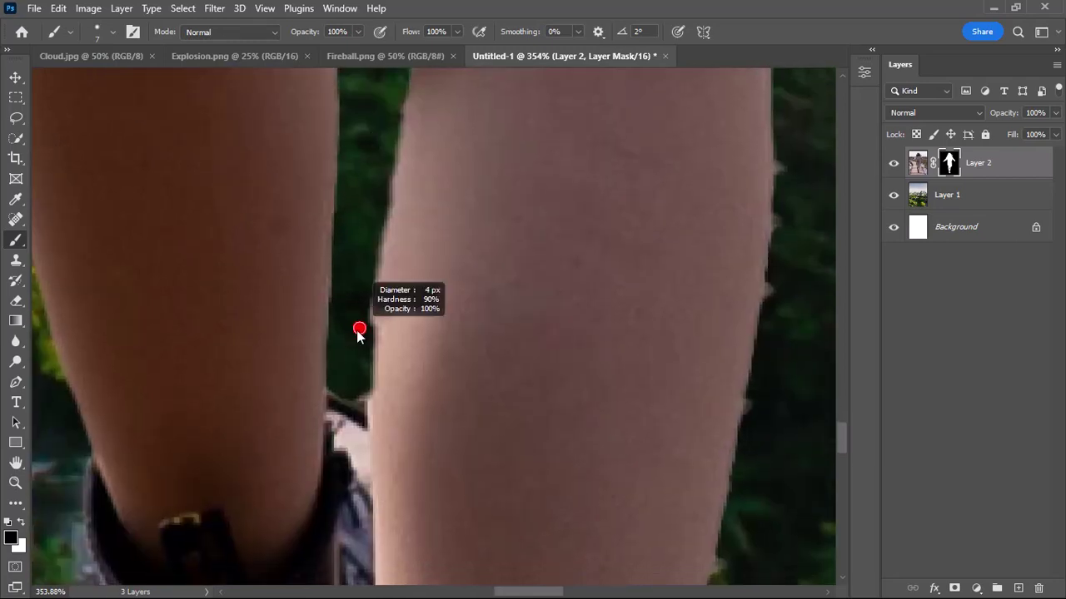
{"action": "left_click_drag", "start_coordinate": [360, 397], "coordinate": [358, 308]}
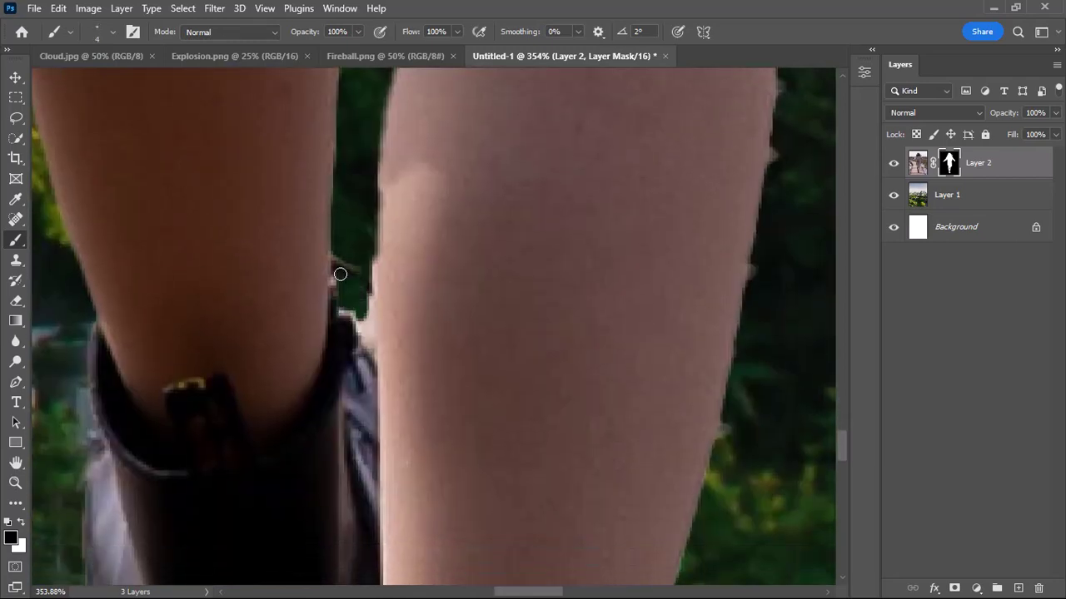
{"action": "scroll", "coordinate": [356, 267], "scroll_direction": "down", "scroll_amount": 2}
{"action": "key", "text": "bracketleft"}
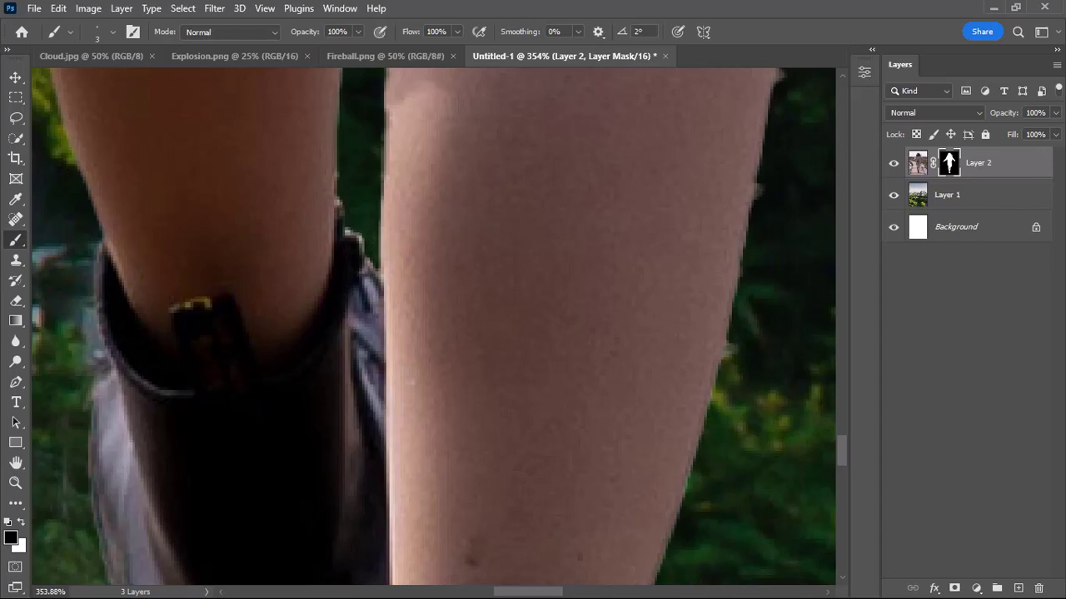
{"action": "left_click_drag", "start_coordinate": [340, 202], "coordinate": [440, 309]}
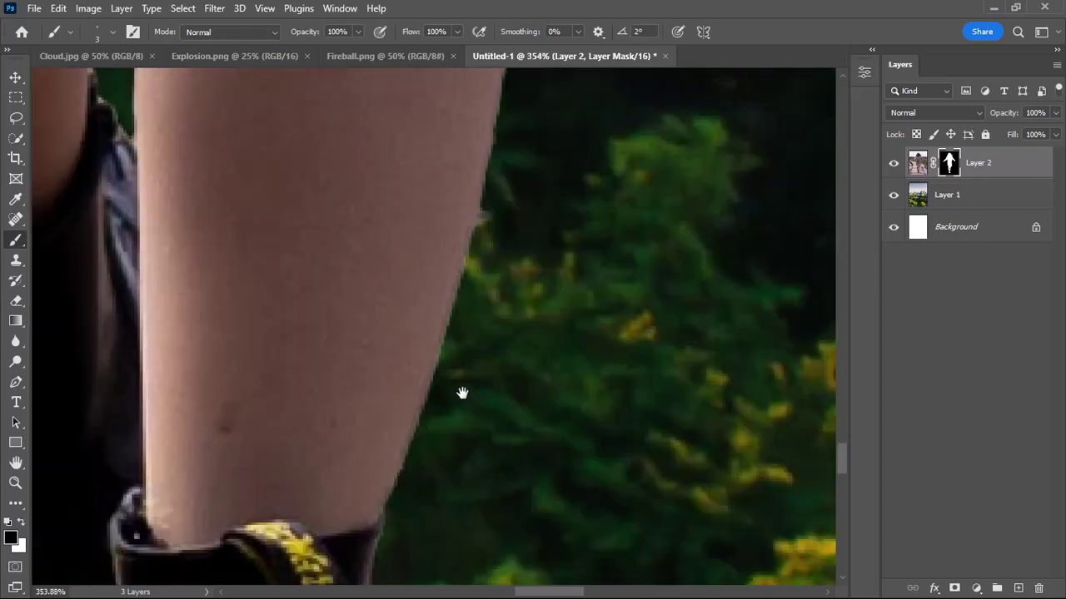
{"action": "left_click_drag", "start_coordinate": [524, 163], "coordinate": [483, 380]}
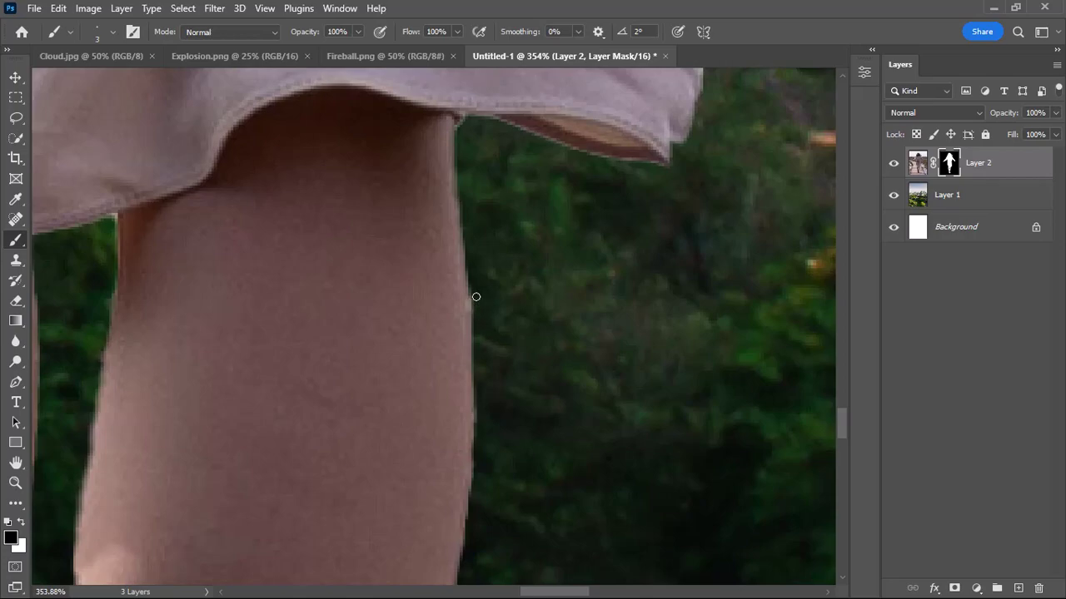
{"action": "left_click_drag", "start_coordinate": [476, 297], "coordinate": [578, 383]}
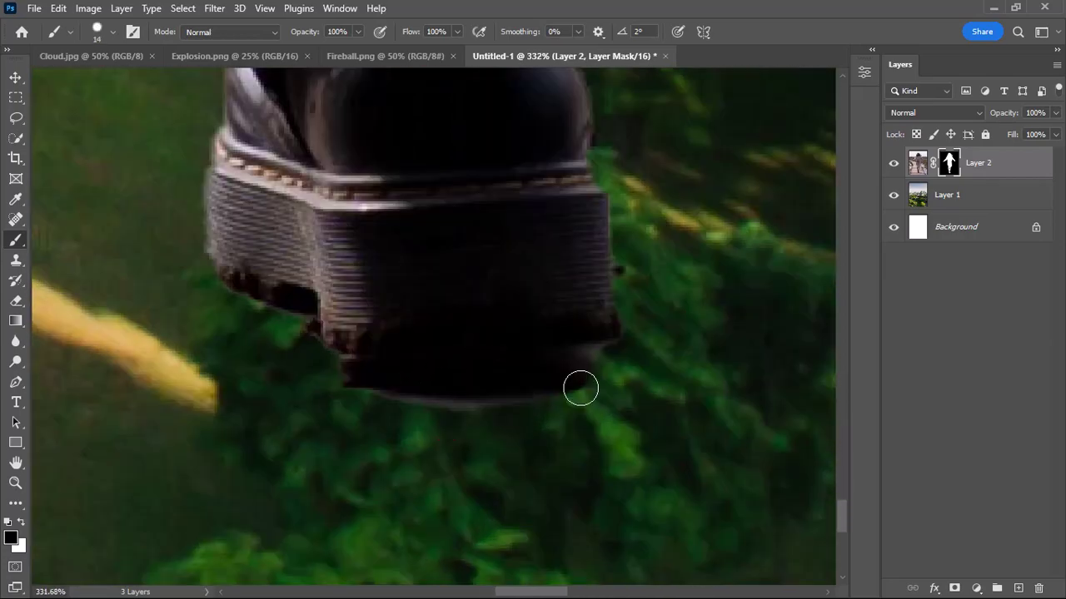
{"action": "left_click_drag", "start_coordinate": [482, 382], "coordinate": [430, 385]}
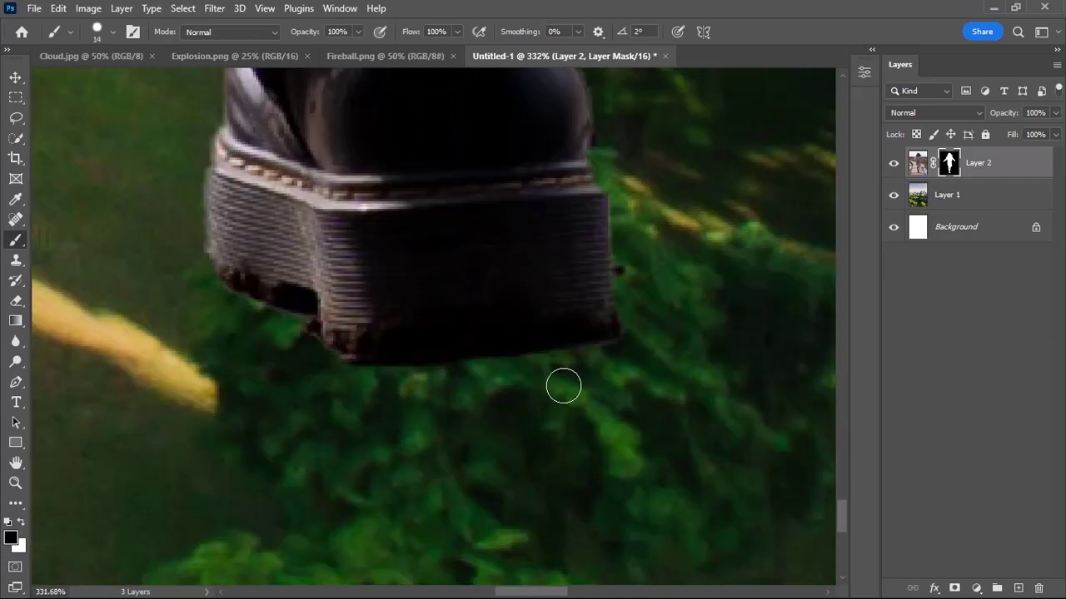
{"action": "left_click_drag", "start_coordinate": [632, 269], "coordinate": [537, 400]}
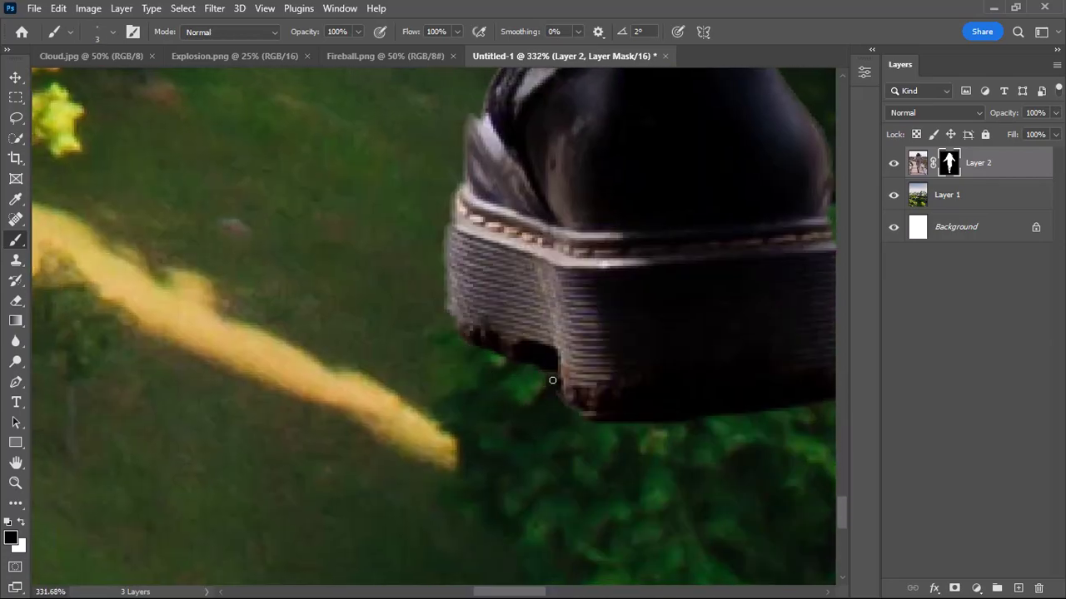
- Enlarge the brush and switch to white to refine the mask around the fingers
{"action": "scroll", "coordinate": [550, 423], "scroll_direction": "up", "scroll_amount": 3, "text": "alt"}
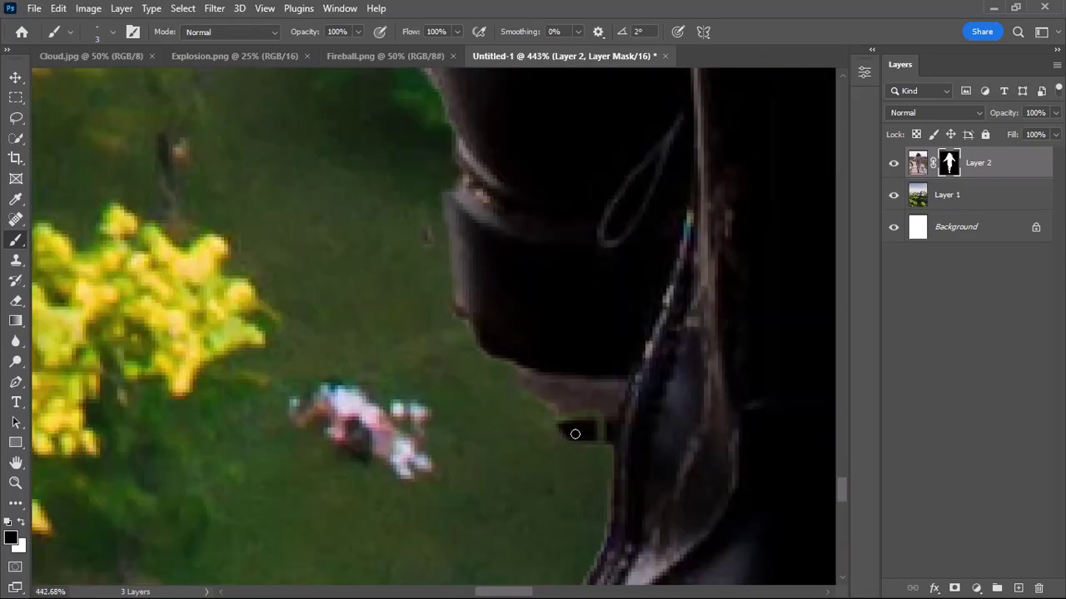
{"action": "key", "text": "bracketright"}
{"action": "key", "text": "bracketright"}
{"action": "key", "text": "bracketright"}
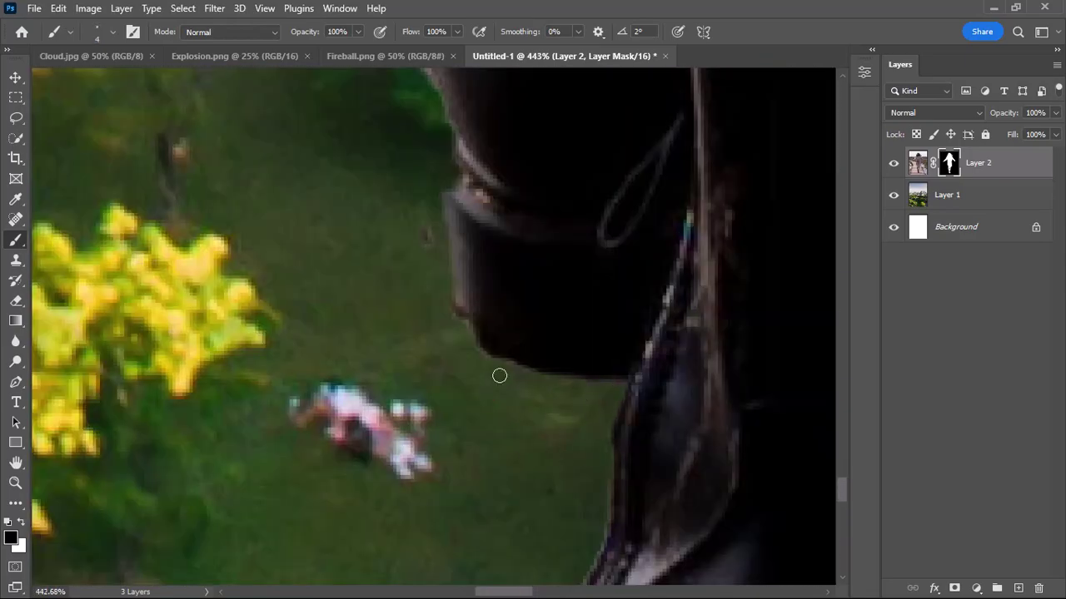
{"action": "scroll", "coordinate": [500, 375], "scroll_direction": "down", "scroll_amount": 3, "text": "alt"}
{"action": "scroll", "coordinate": [500, 376], "scroll_direction": "down", "scroll_amount": 2, "text": "alt"}
{"action": "scroll", "coordinate": [589, 421], "scroll_direction": "up", "scroll_amount": 5, "text": "alt"}
{"action": "key", "text": "bracketright"}
{"action": "key", "text": "bracketright"}
{"action": "key", "text": "bracketright"}
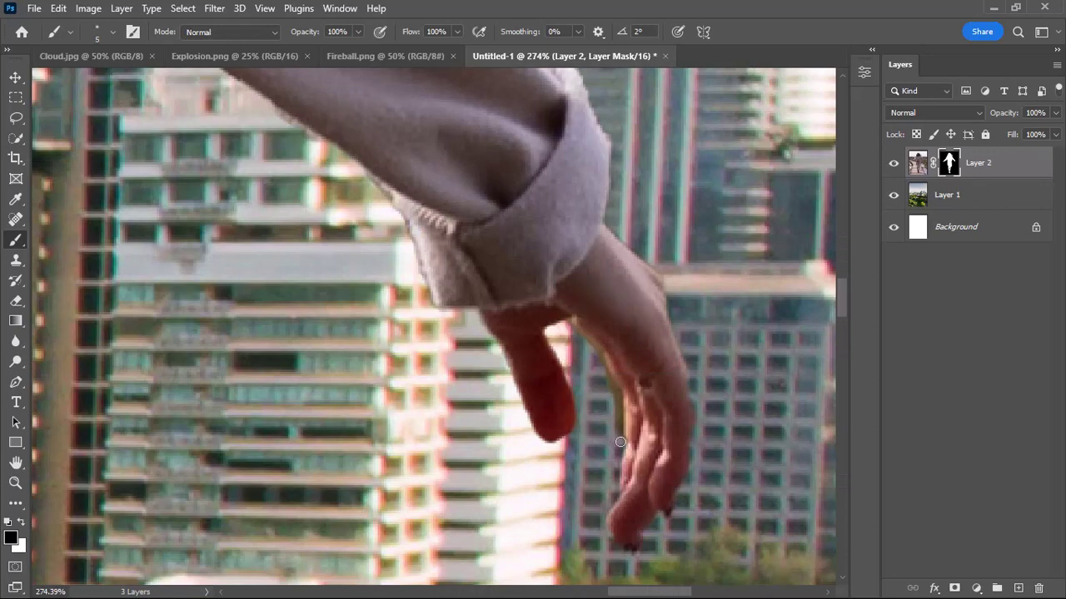
{"action": "scroll", "coordinate": [609, 378], "scroll_direction": "down", "scroll_amount": 3, "text": "alt"}
{"action": "scroll", "coordinate": [319, 377], "scroll_direction": "up", "scroll_amount": 3, "text": "alt"}
{"action": "scroll", "coordinate": [319, 377], "scroll_direction": "up", "scroll_amount": 1, "text": "alt"}
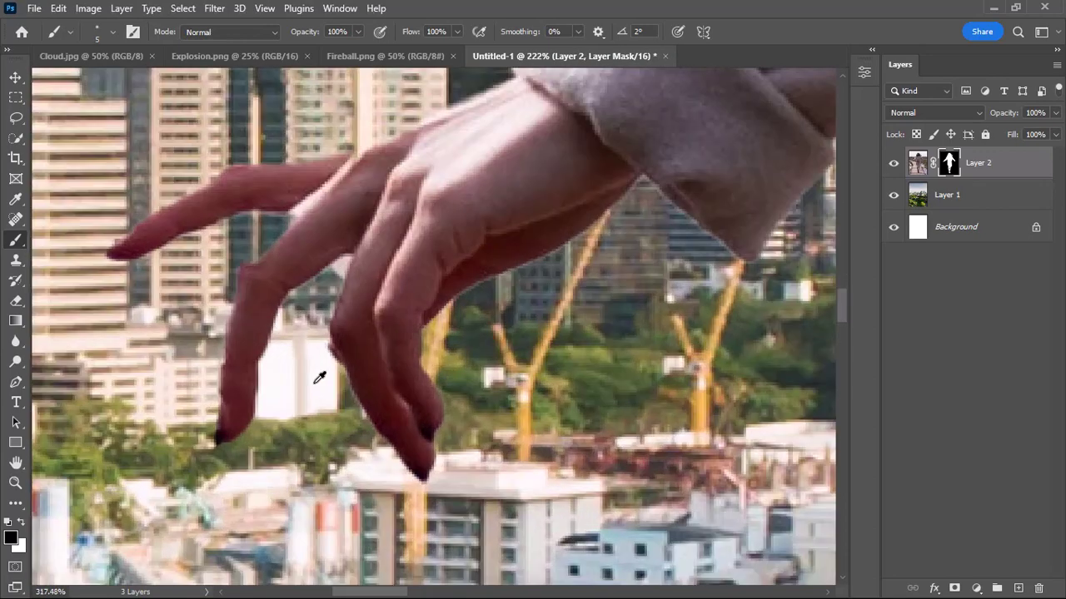
{"action": "key", "text": "x"}
{"action": "scroll", "coordinate": [333, 369], "scroll_direction": "down", "scroll_amount": 3, "text": "alt"}
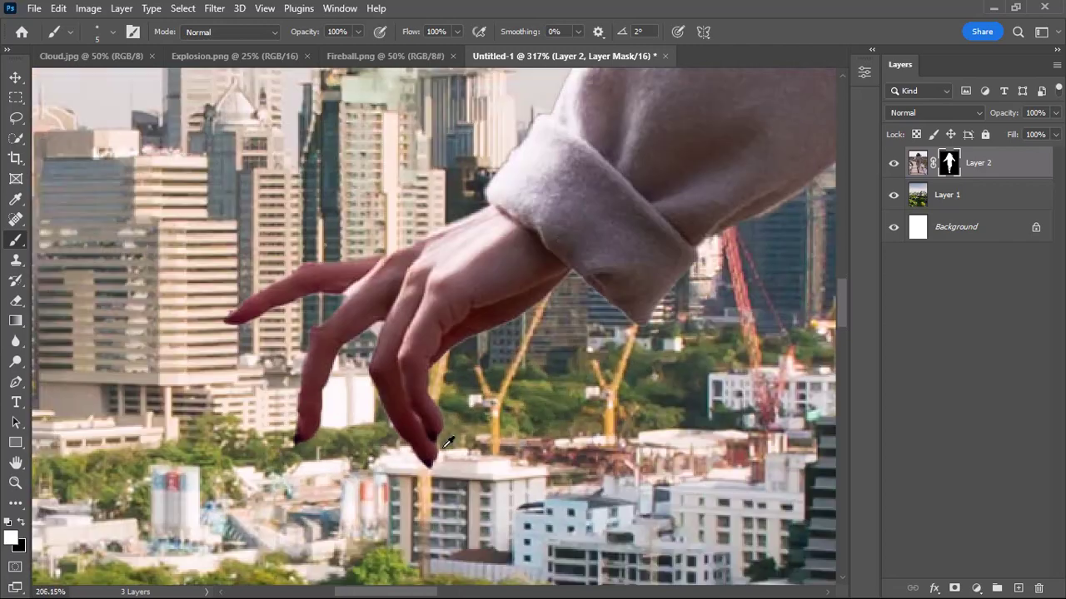
{"action": "scroll", "coordinate": [555, 305], "scroll_direction": "down", "scroll_amount": 3, "text": "alt"}
{"action": "scroll", "coordinate": [333, 275], "scroll_direction": "down", "scroll_amount": 3, "text": "alt"}
{"action": "scroll", "coordinate": [207, 255], "scroll_direction": "up", "scroll_amount": 1, "text": "alt"}
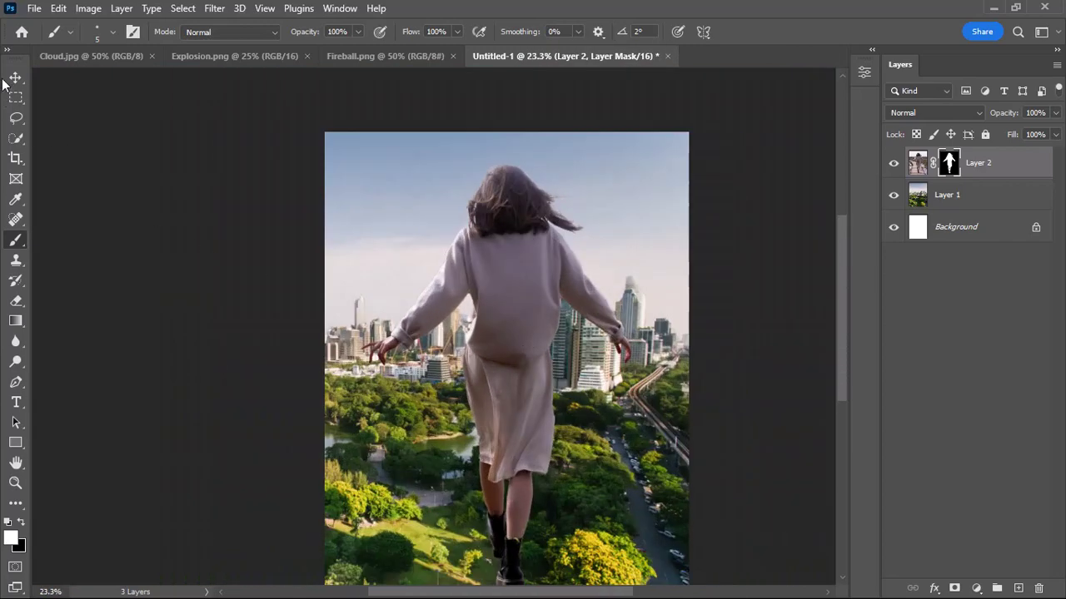
- Move the woman left and up and scale her down to about 68%
{"action": "key", "text": "v"}
{"action": "left_click_drag", "start_coordinate": [424, 281], "coordinate": [652, 314]}
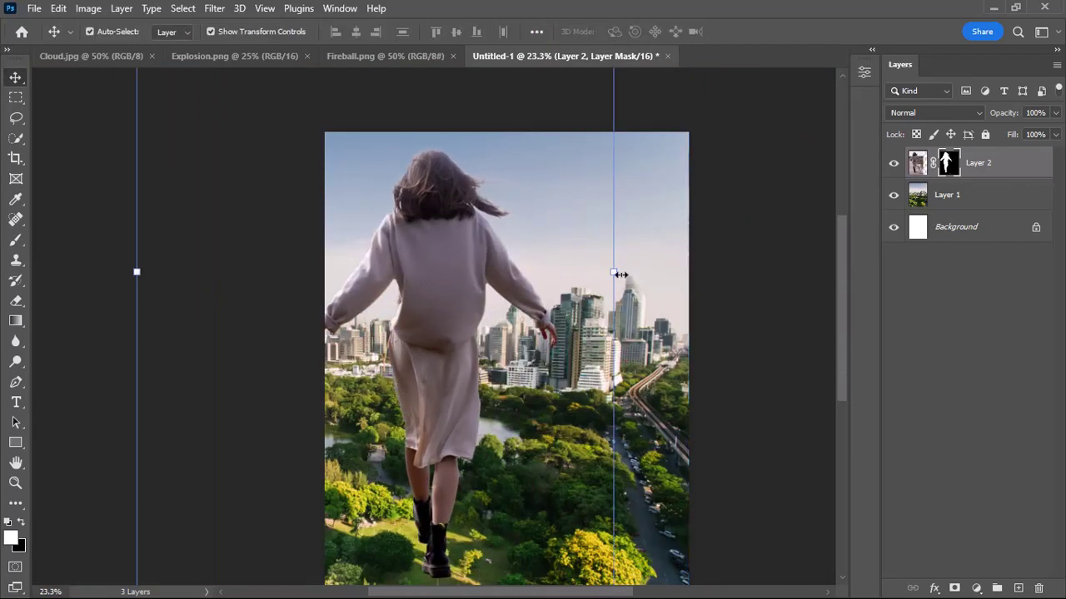
{"action": "left_click_drag", "start_coordinate": [617, 274], "coordinate": [530, 362]}
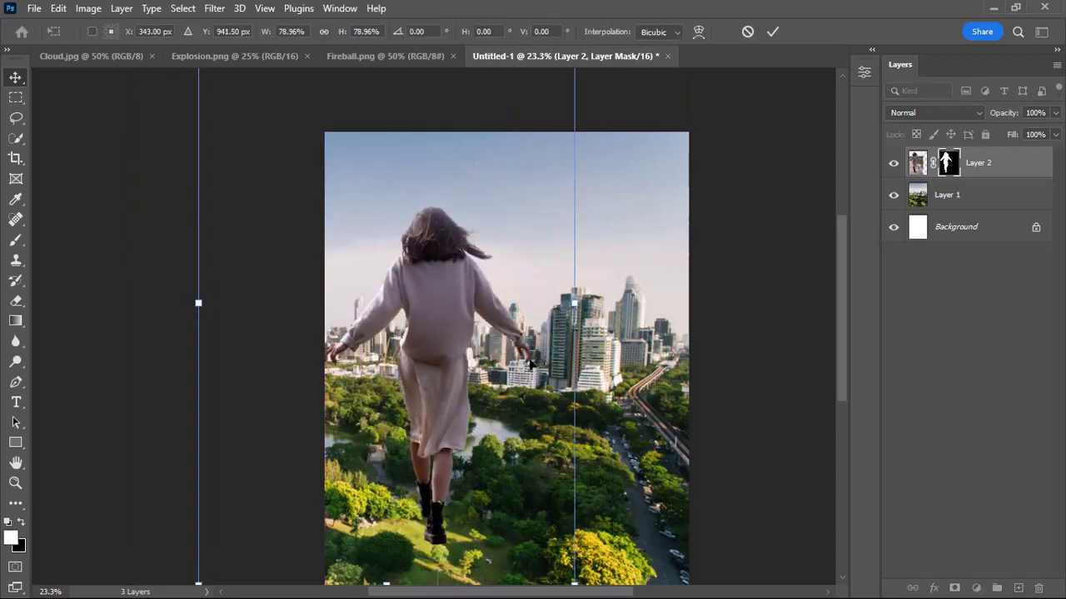
{"action": "left_click_drag", "start_coordinate": [574, 305], "coordinate": [528, 303]}
{"action": "left_click_drag", "start_coordinate": [396, 339], "coordinate": [436, 360]}
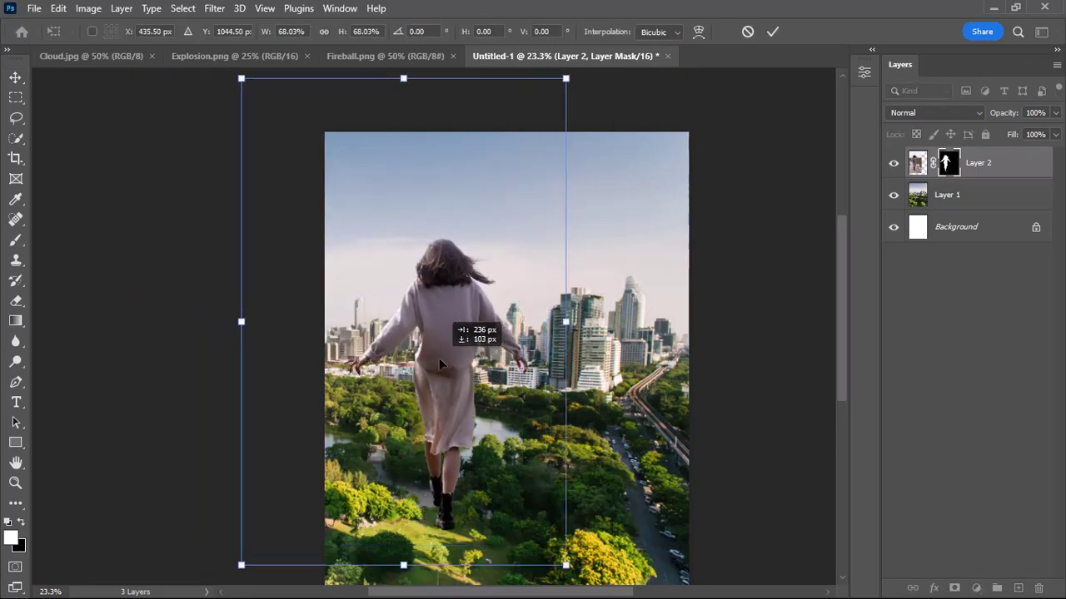
- Flip the woman horizontally, shrink her to about 65% and commit the placement
{"action": "right_click", "coordinate": [435, 360]}
{"action": "left_click", "coordinate": [471, 337]}
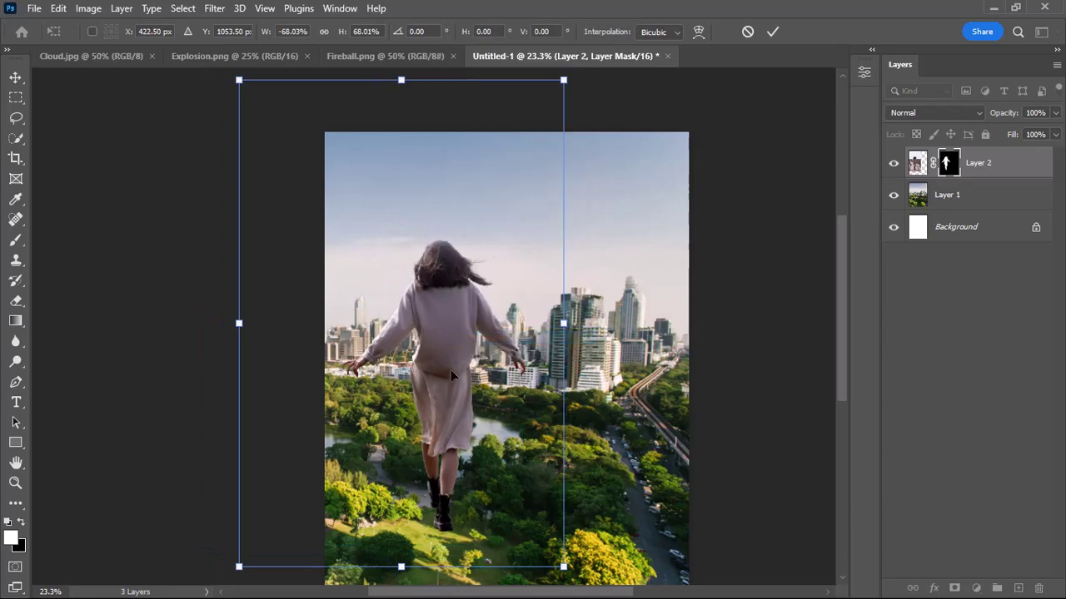
{"action": "left_click_drag", "start_coordinate": [397, 381], "coordinate": [461, 389]}
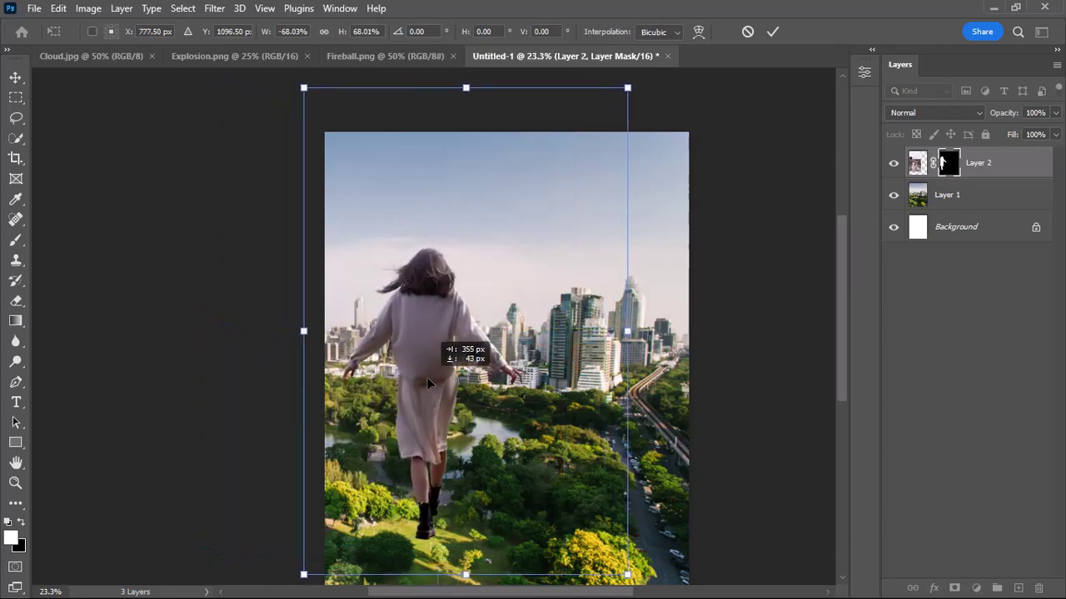
{"action": "left_click_drag", "start_coordinate": [627, 331], "coordinate": [616, 310]}
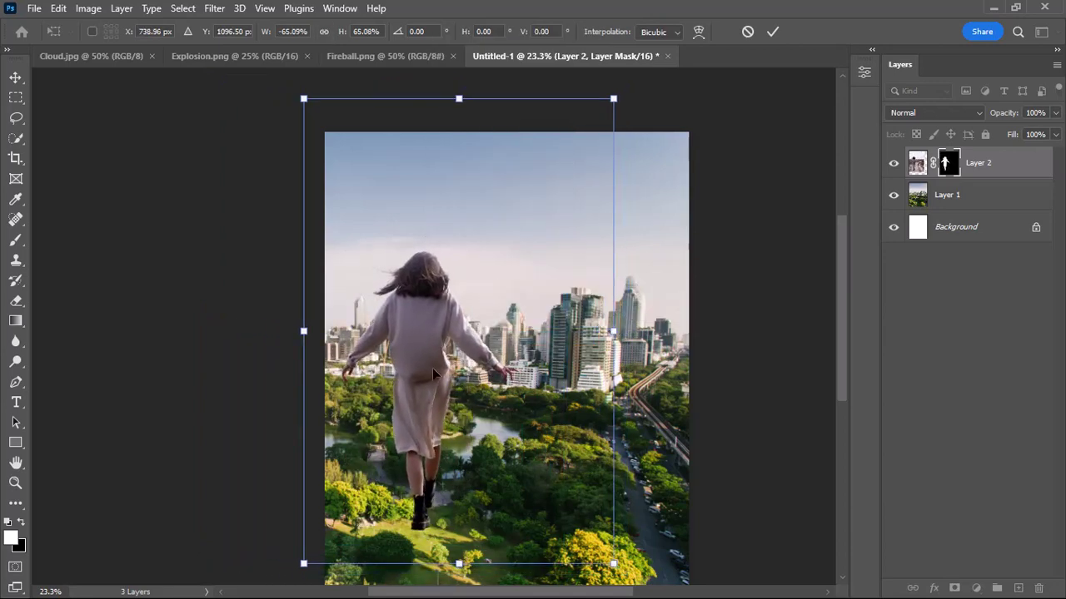
{"action": "mouse_move", "coordinate": [432, 368]}
{"action": "left_mouse_down"}
{"action": "mouse_move", "coordinate": [432, 383]}
{"action": "mouse_move", "coordinate": [433, 374]}
{"action": "left_mouse_up"}
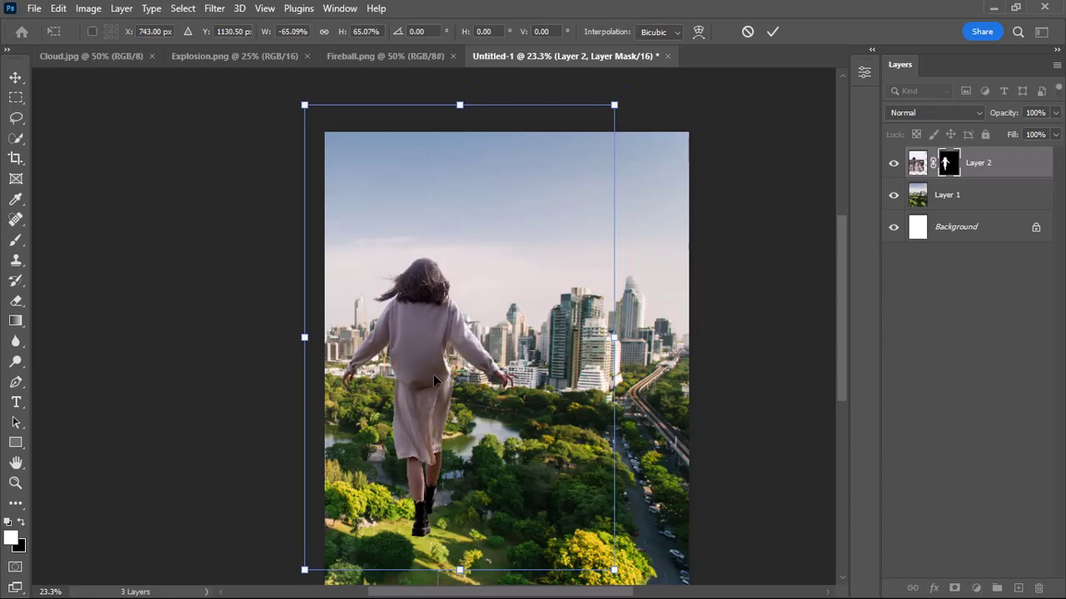
{"action": "key", "text": "Return"}
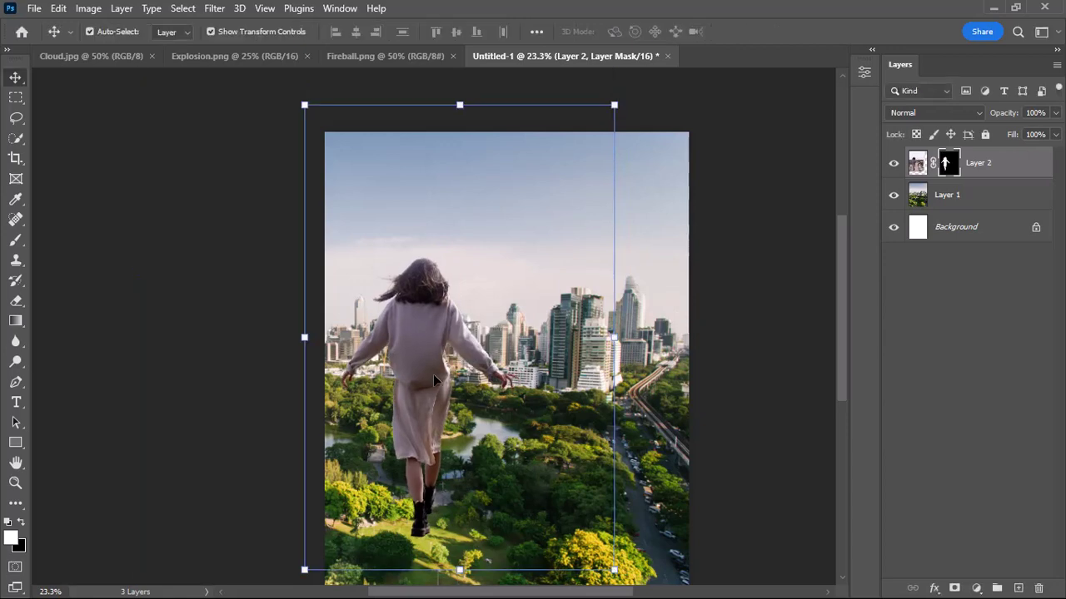
{"action": "left_click", "coordinate": [723, 376]}
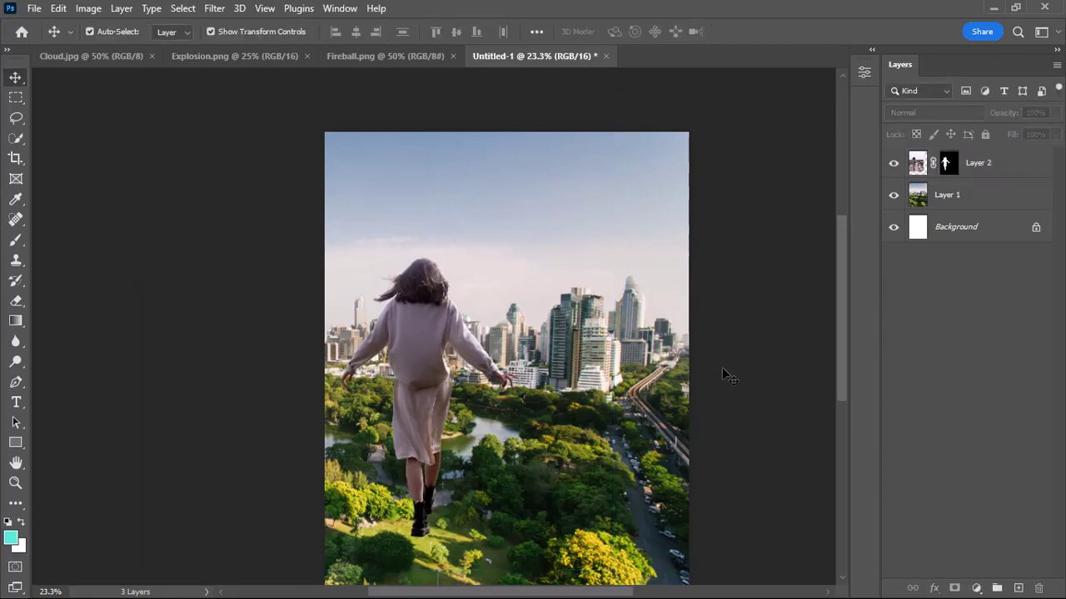
- Bring the Cloud.jpg clouds to the top of the composite and close Cloud.jpg
{"action": "left_click", "coordinate": [88, 58]}
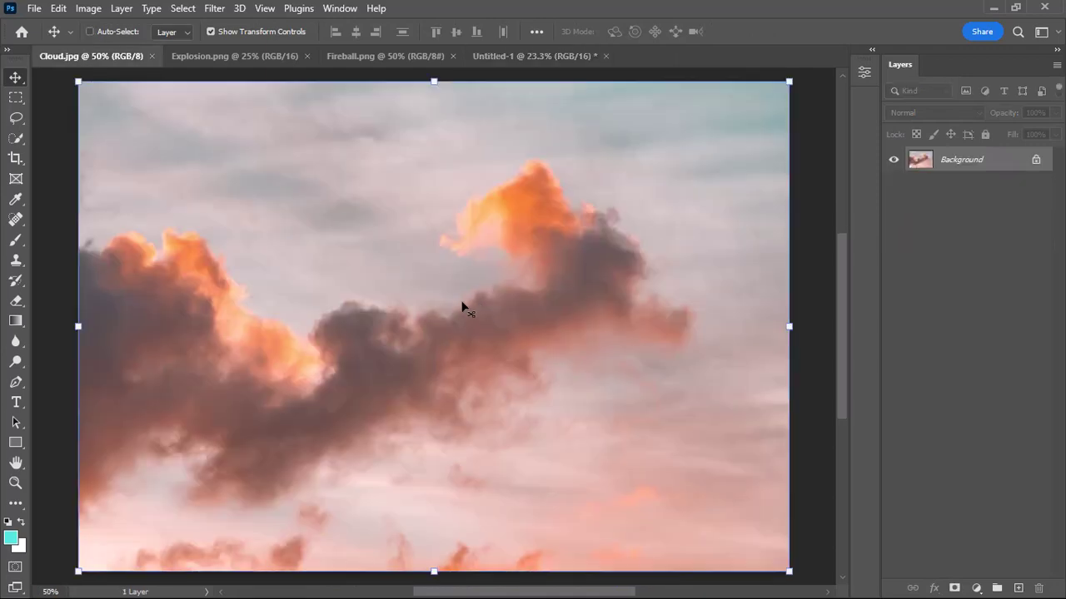
{"action": "left_click", "coordinate": [153, 57]}
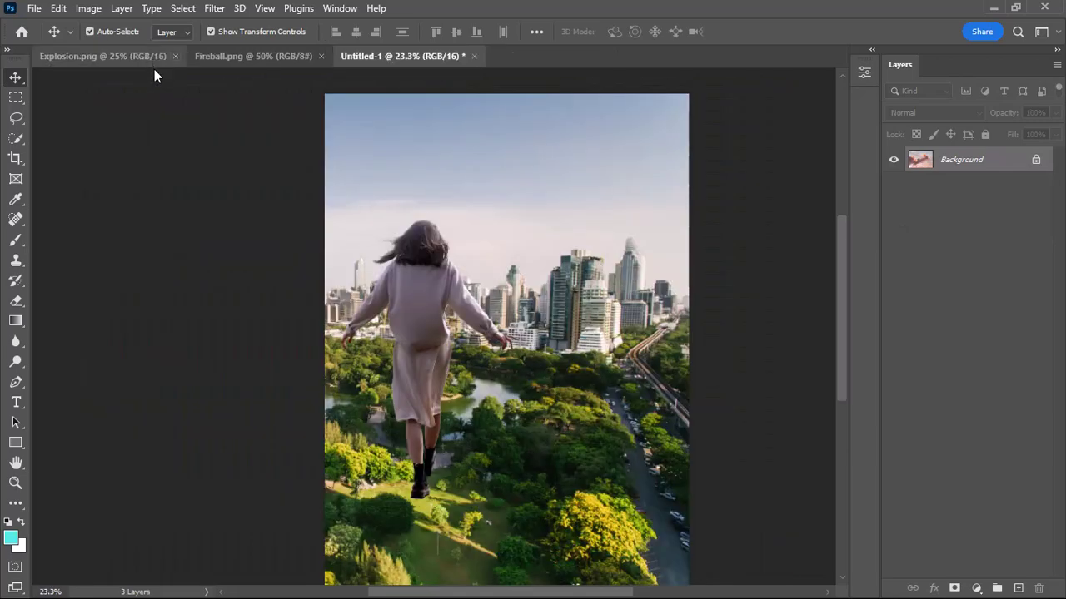
{"action": "left_click_drag", "start_coordinate": [468, 171], "coordinate": [539, 205]}
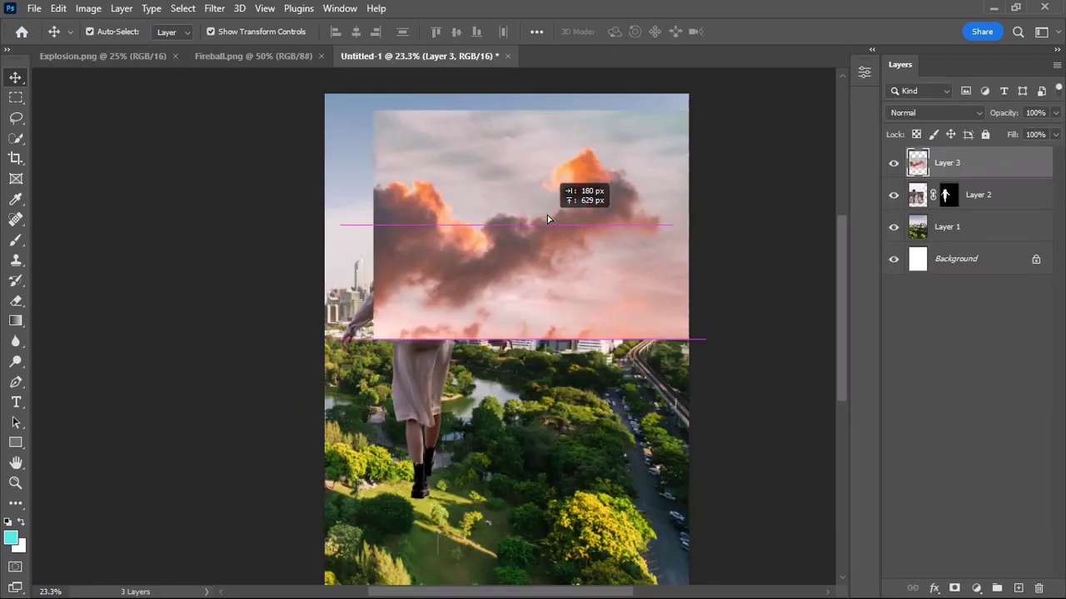
- Flip the clouds horizontally, shrink them to about 65% and place them top right
{"action": "key", "text": "ctrl+t"}
{"action": "right_click", "coordinate": [539, 205]}
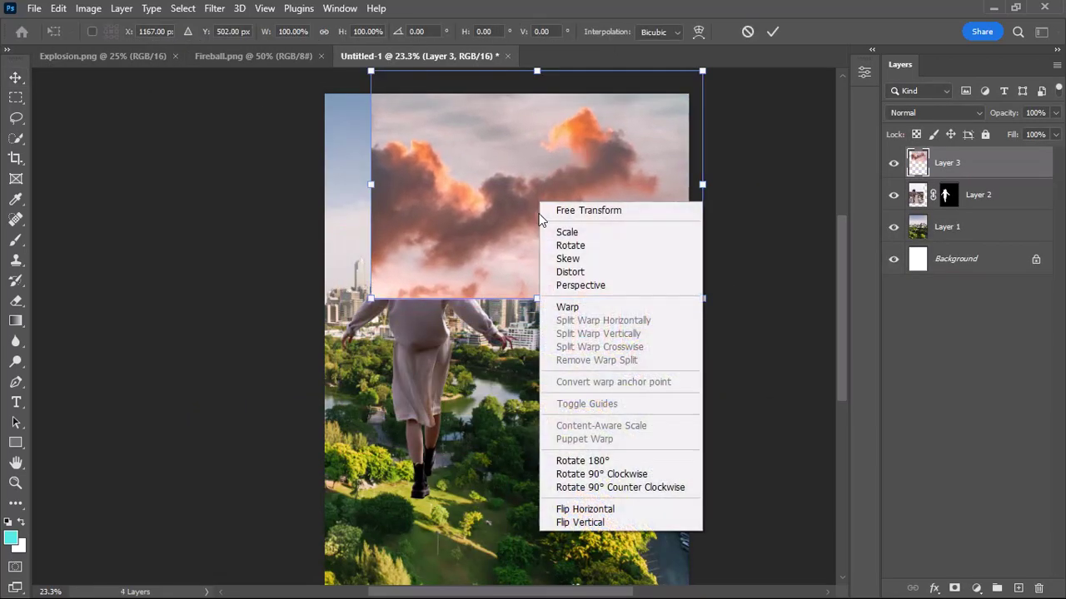
{"action": "left_click", "coordinate": [598, 509]}
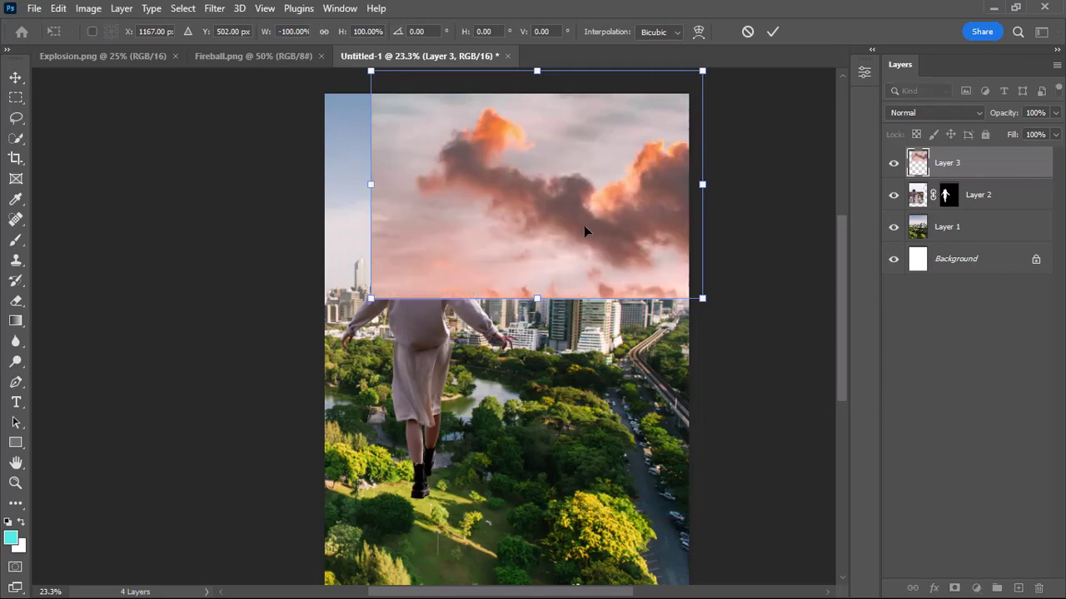
{"action": "left_click_drag", "start_coordinate": [582, 231], "coordinate": [572, 222]}
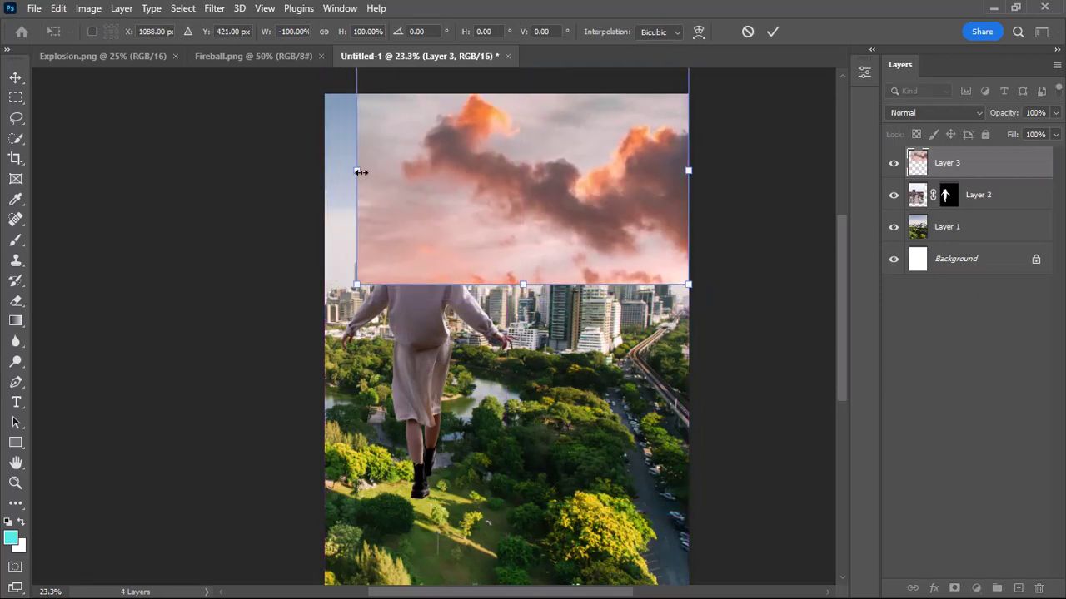
{"action": "left_click_drag", "start_coordinate": [356, 170], "coordinate": [483, 173]}
{"action": "left_click_drag", "start_coordinate": [595, 183], "coordinate": [606, 169]}
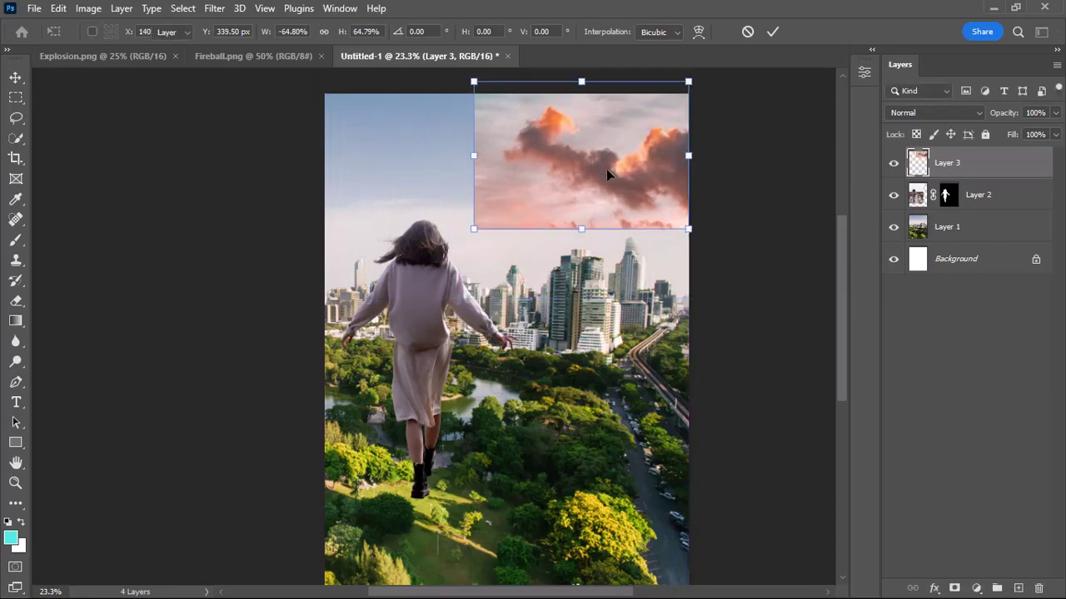
{"action": "key", "text": "Return"}
- Mask the cloud layer and paint away its bottom and left edges with a 400–880 px black brush
{"action": "left_click", "coordinate": [954, 591]}
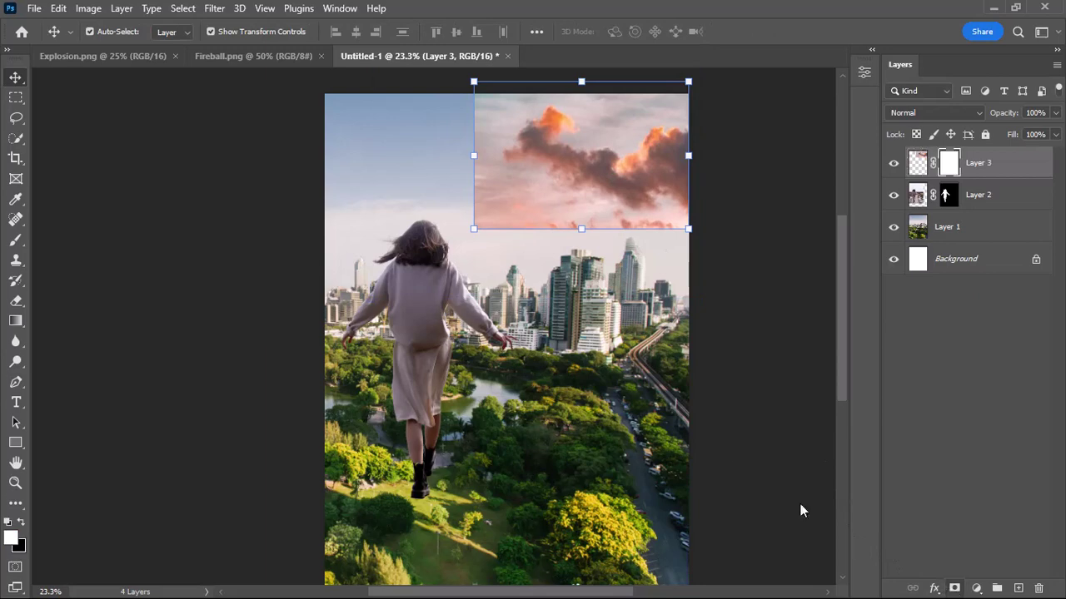
{"action": "key", "text": "b"}
{"action": "left_click_drag", "start_coordinate": [564, 340], "coordinate": [538, 216]}
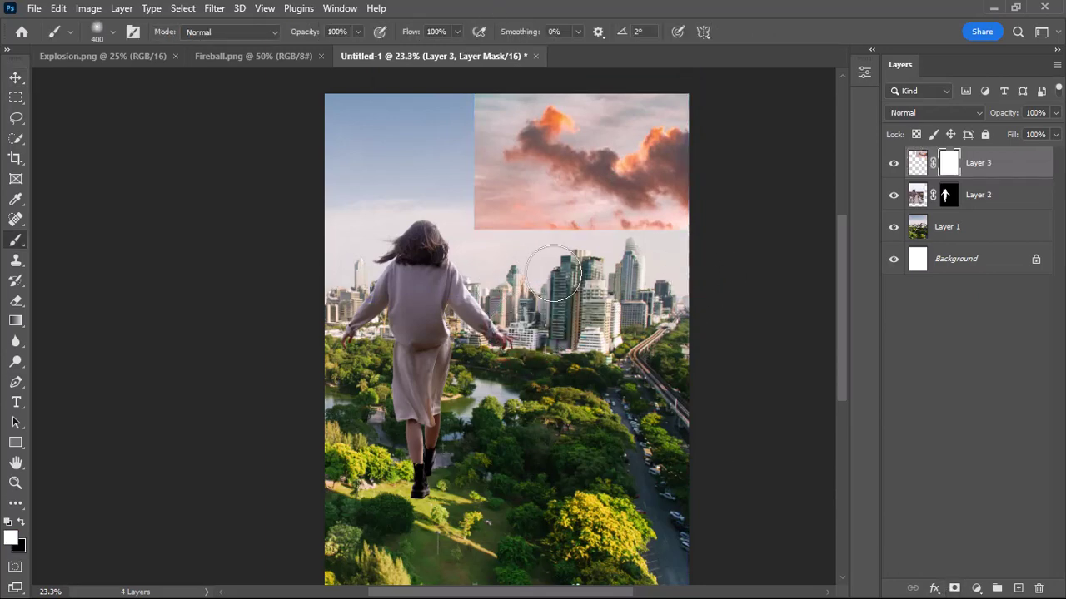
{"action": "key", "text": "x"}
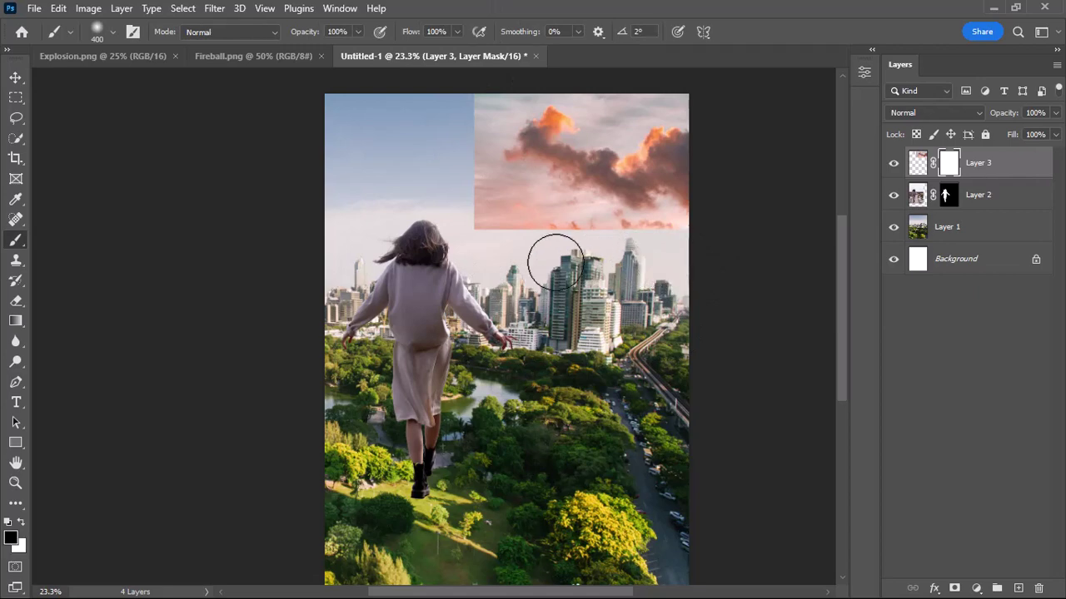
{"action": "left_click_drag", "start_coordinate": [547, 256], "coordinate": [650, 260]}
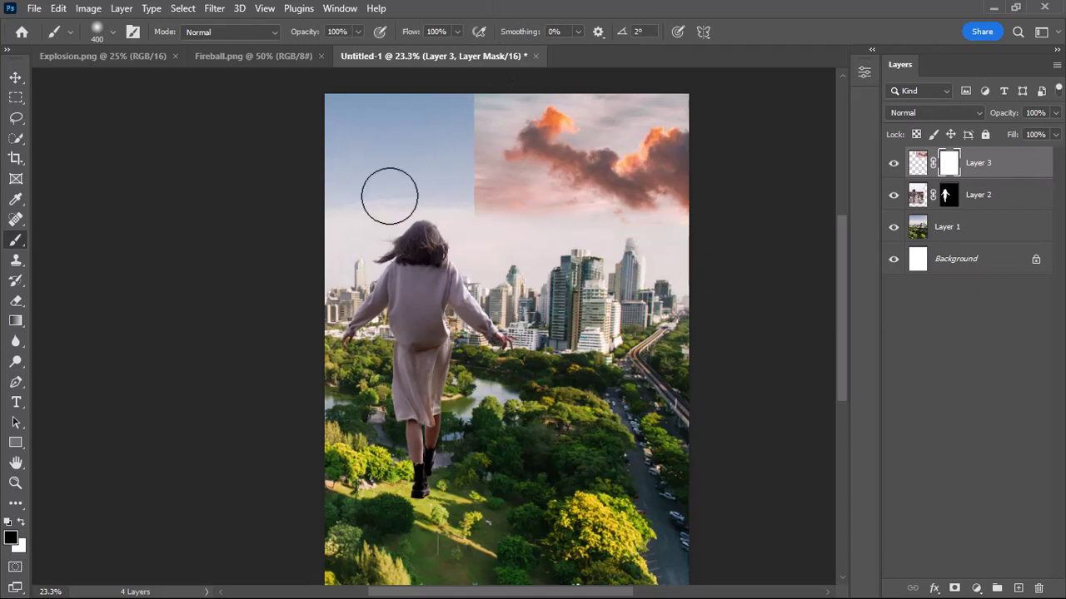
{"action": "left_click_drag", "start_coordinate": [385, 236], "coordinate": [369, 231]}
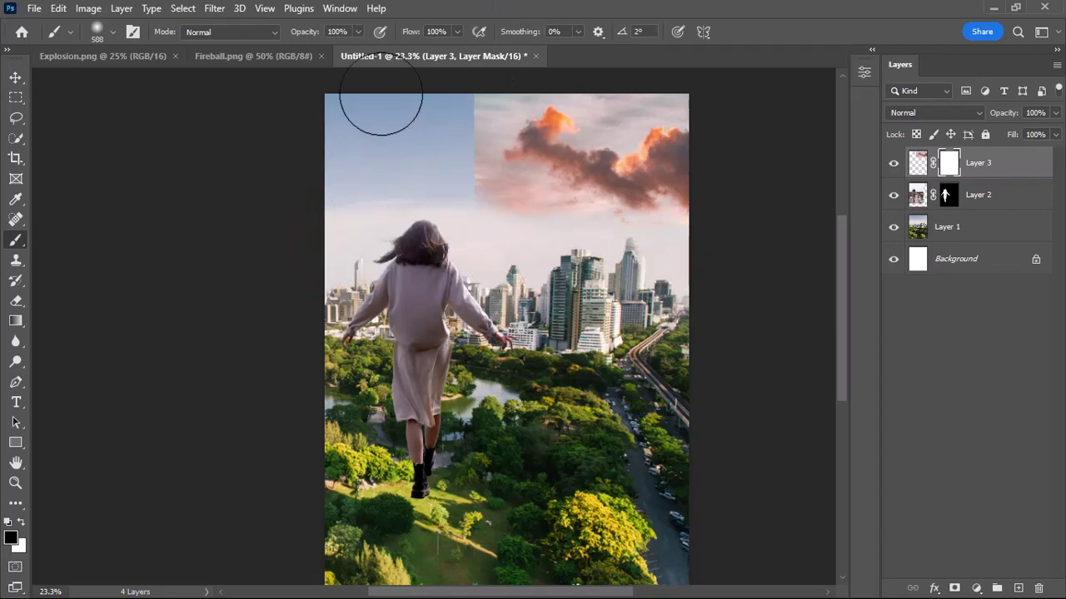
{"action": "left_click_drag", "start_coordinate": [421, 106], "coordinate": [419, 245]}
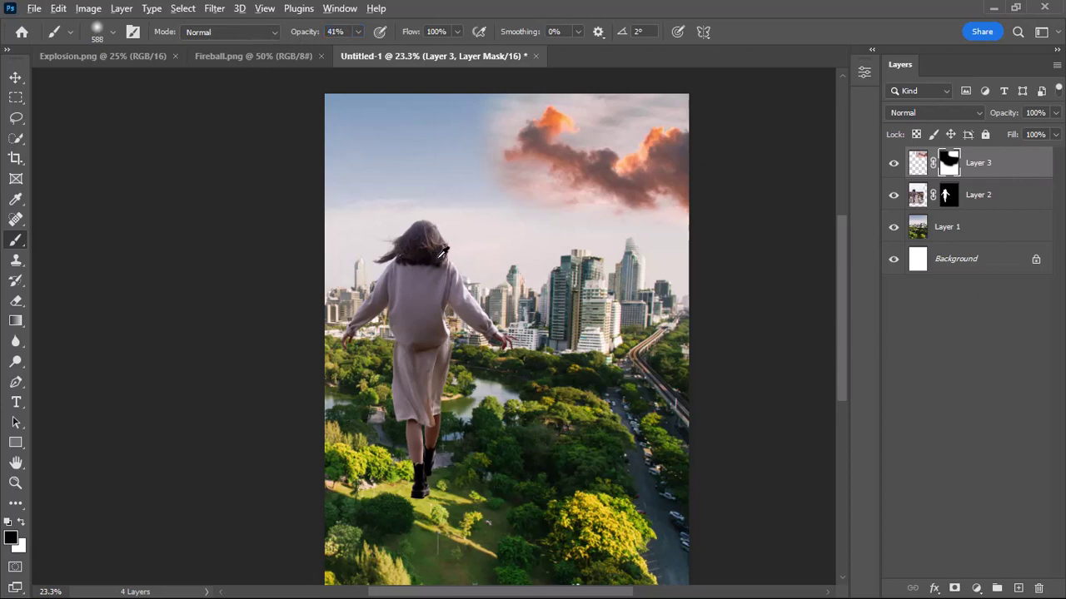
{"action": "left_click_drag", "start_coordinate": [443, 251], "coordinate": [483, 250]}
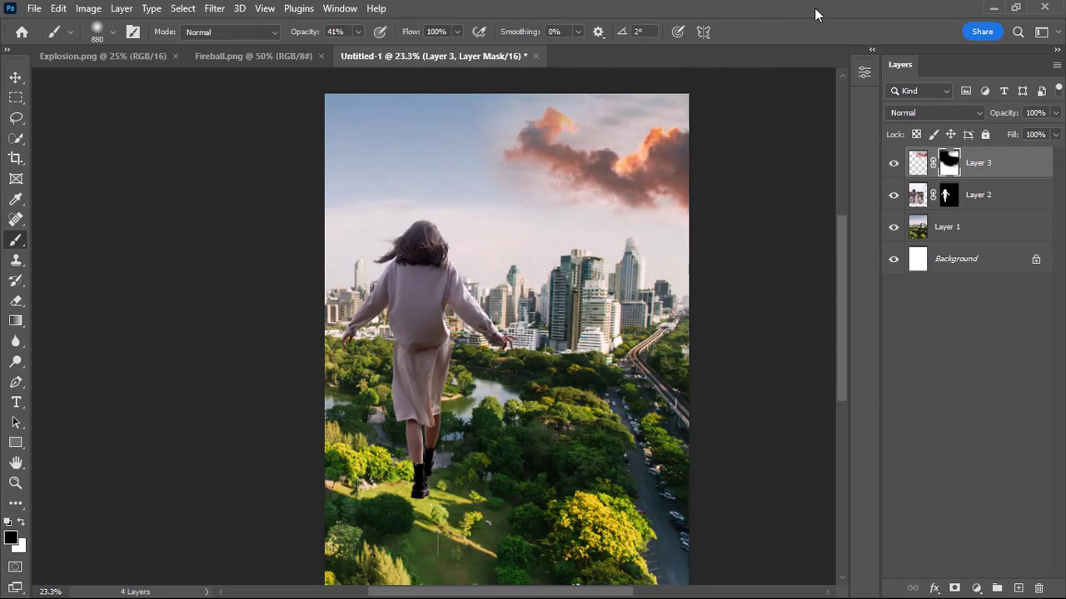
{"action": "left_click", "coordinate": [15, 77]}
- Paste the Explosion.png image into the composite, closing it without saving
{"action": "left_click", "coordinate": [249, 238]}
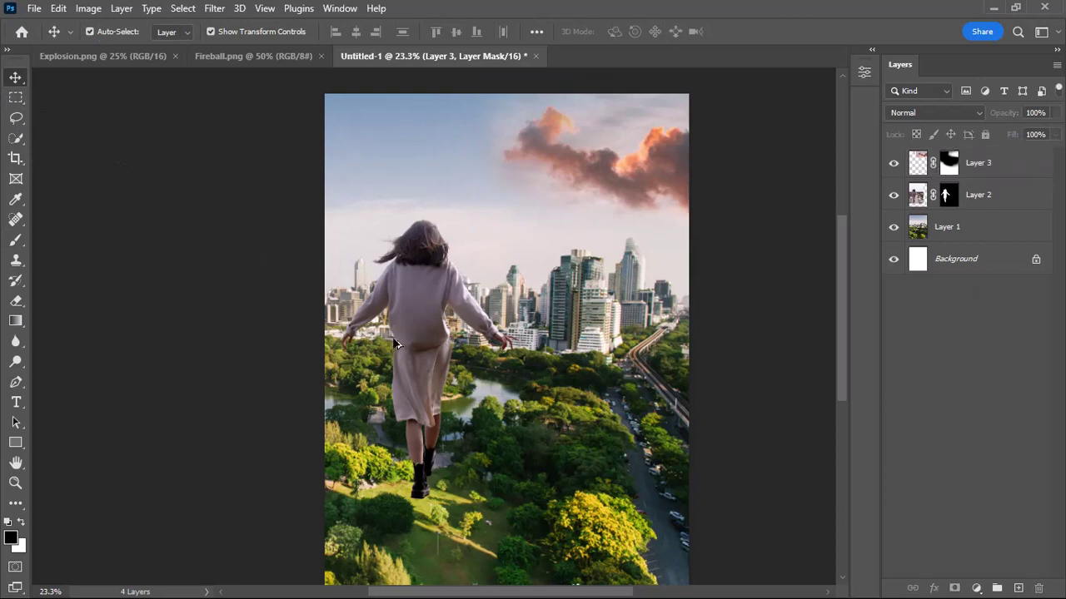
{"action": "scroll", "coordinate": [394, 341], "scroll_direction": "down", "scroll_amount": 1}
{"action": "left_click_drag", "start_coordinate": [570, 395], "coordinate": [565, 364]}
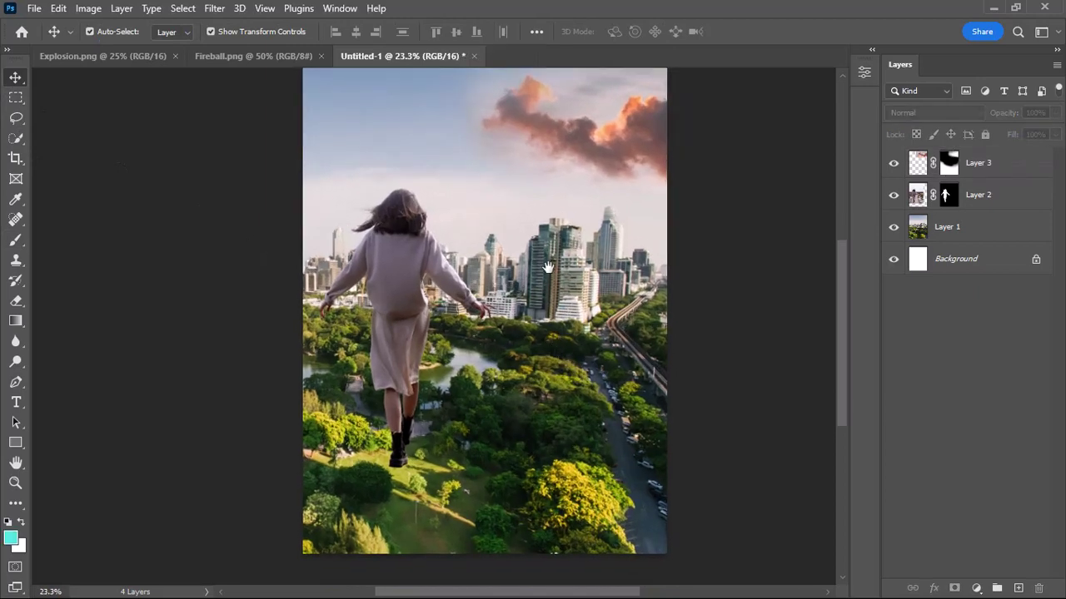
{"action": "scroll", "coordinate": [545, 265], "scroll_direction": "up", "scroll_amount": 1}
{"action": "left_click", "coordinate": [108, 59]}
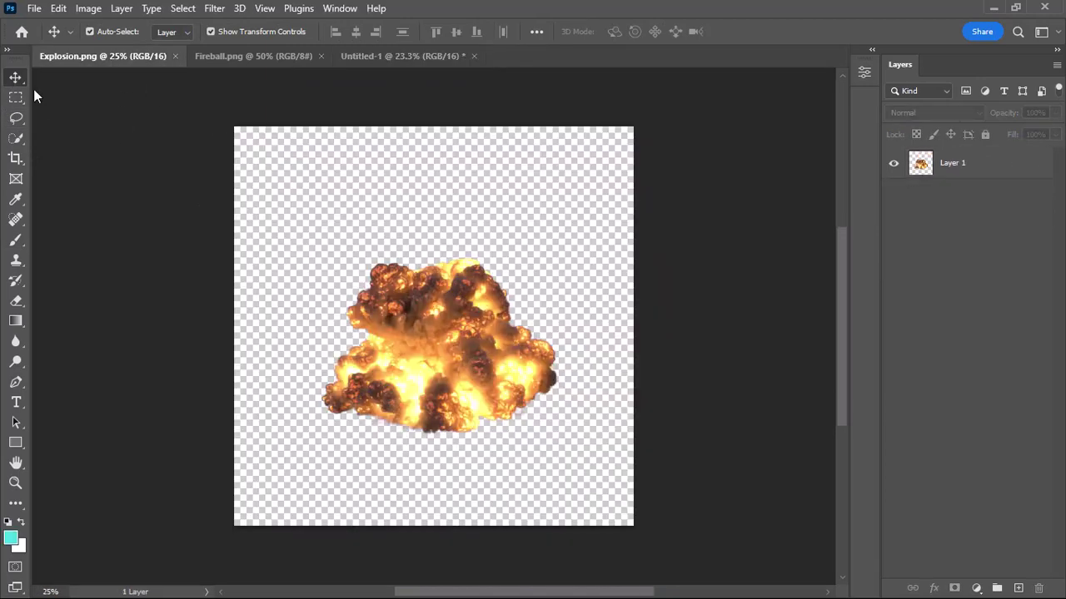
{"action": "left_click_drag", "start_coordinate": [414, 298], "coordinate": [425, 314]}
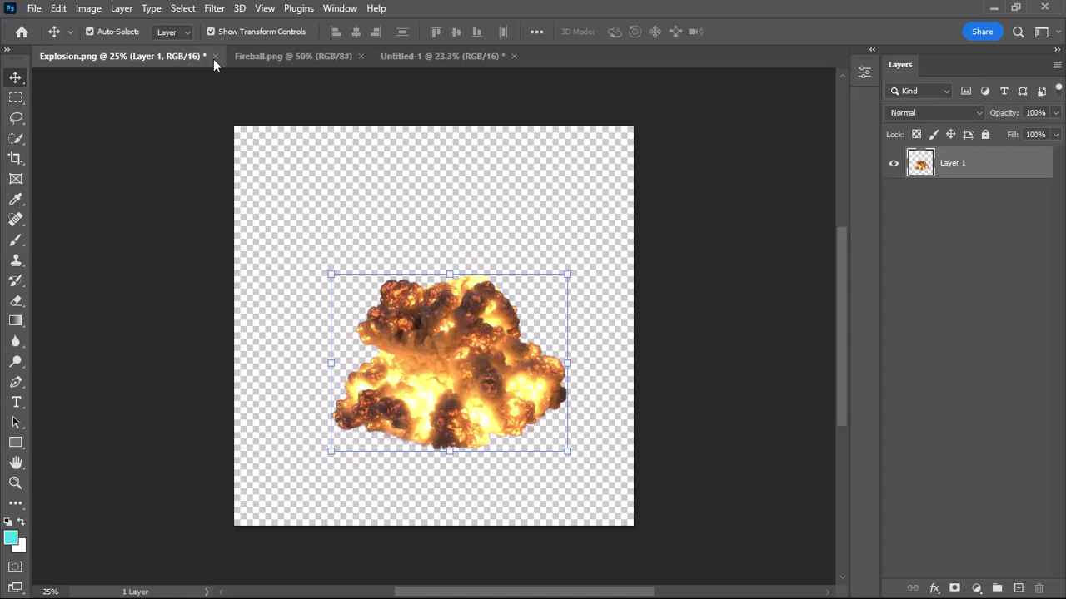
{"action": "left_click", "coordinate": [214, 55]}
{"action": "left_click", "coordinate": [528, 237]}
{"action": "key", "text": "ctrl+v"}
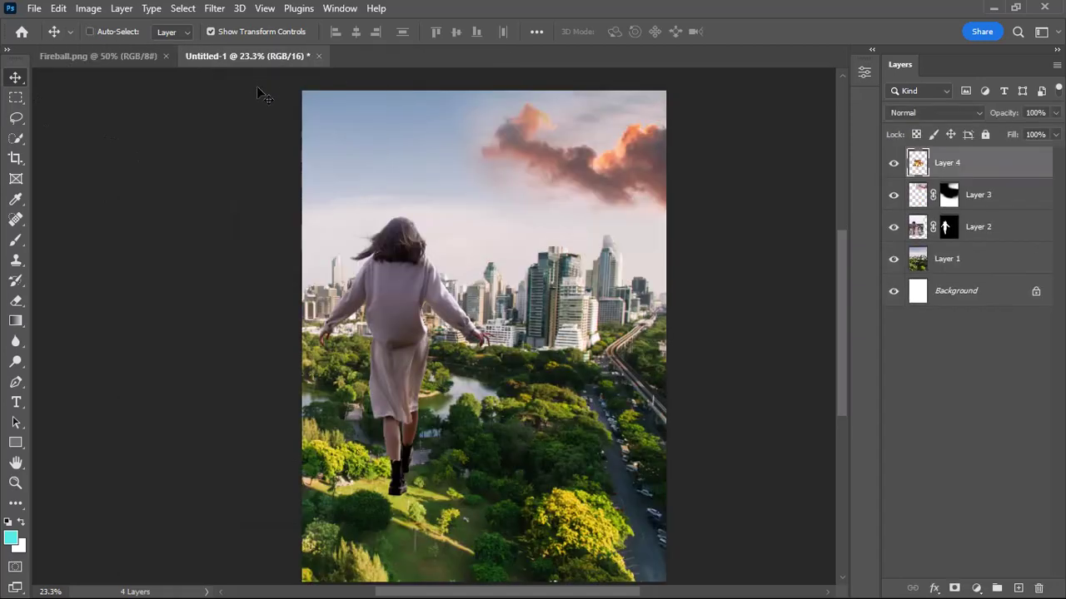
- Rotate the explosion 30°, shrink it to about 50% and place it on the skyline
{"action": "left_click_drag", "start_coordinate": [596, 339], "coordinate": [573, 331]}
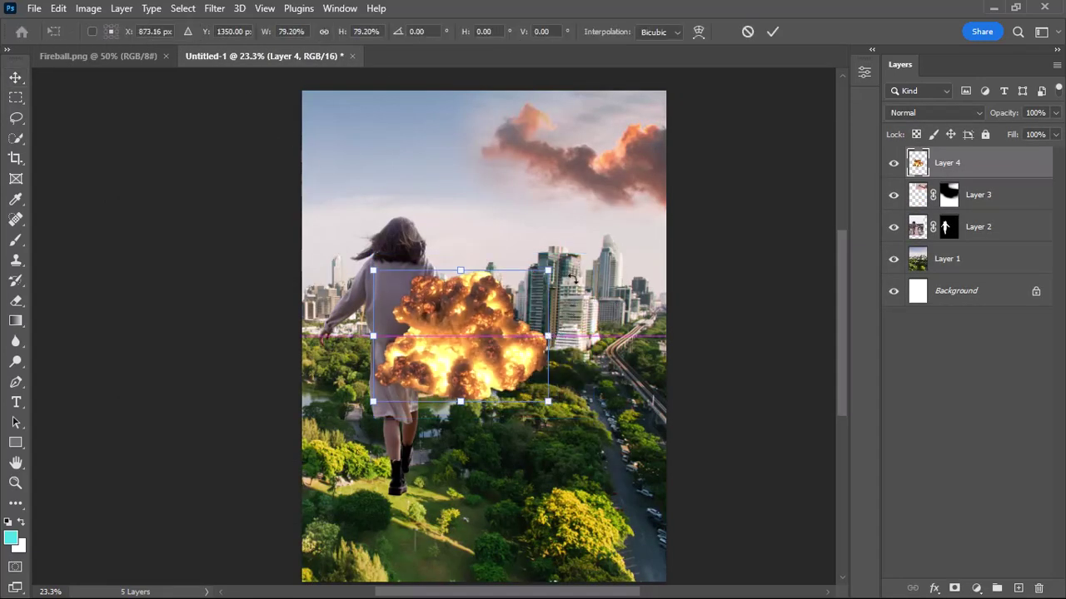
{"action": "mouse_move", "coordinate": [599, 249]}
{"action": "left_mouse_down"}
{"action": "mouse_move", "coordinate": [589, 341]}
{"action": "mouse_move", "coordinate": [590, 323]}
{"action": "left_mouse_up"}
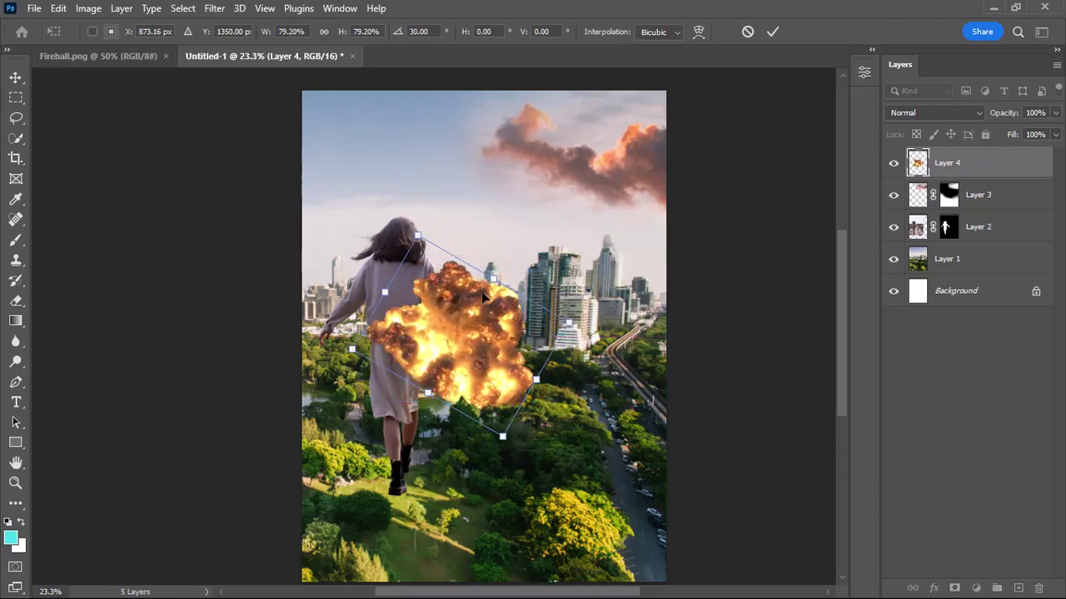
{"action": "left_click_drag", "start_coordinate": [494, 277], "coordinate": [556, 278]}
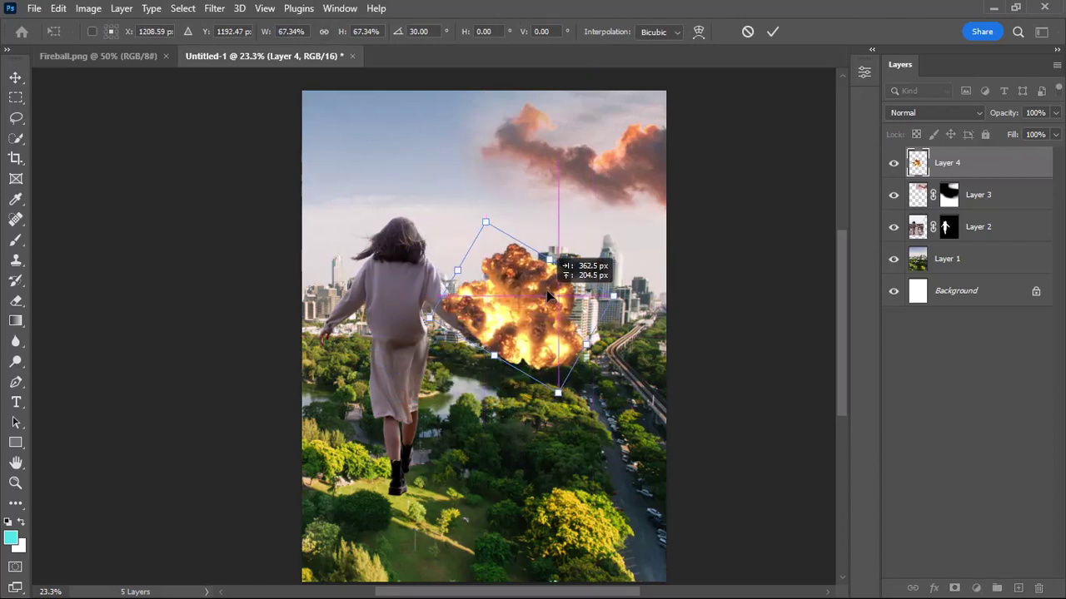
{"action": "mouse_move", "coordinate": [556, 239]}
{"action": "left_mouse_down"}
{"action": "mouse_move", "coordinate": [525, 252]}
{"action": "mouse_move", "coordinate": [540, 291]}
{"action": "left_mouse_up"}
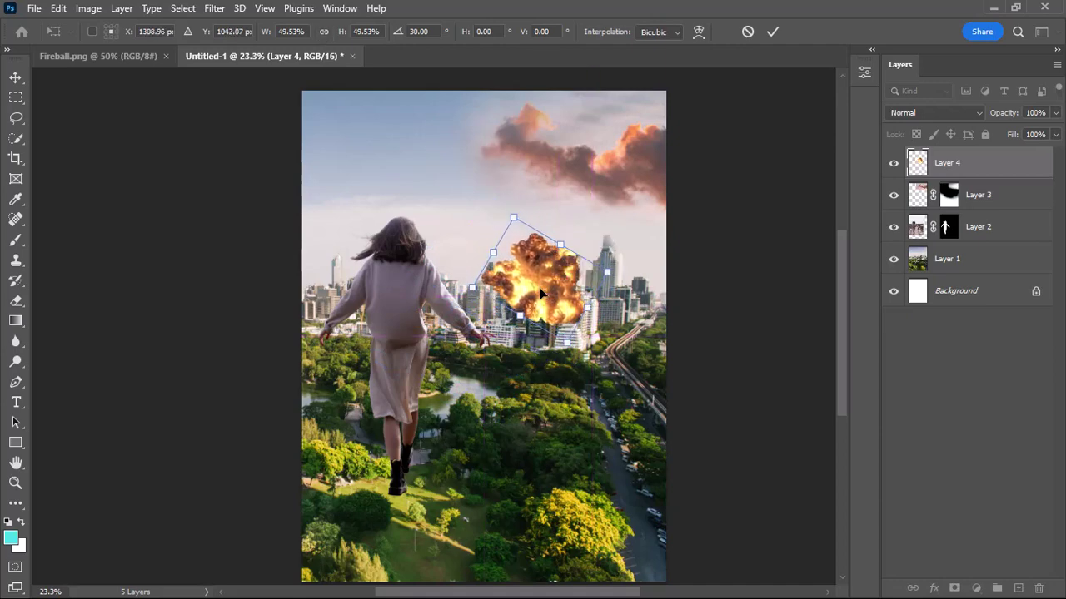
{"action": "key", "text": "Return"}
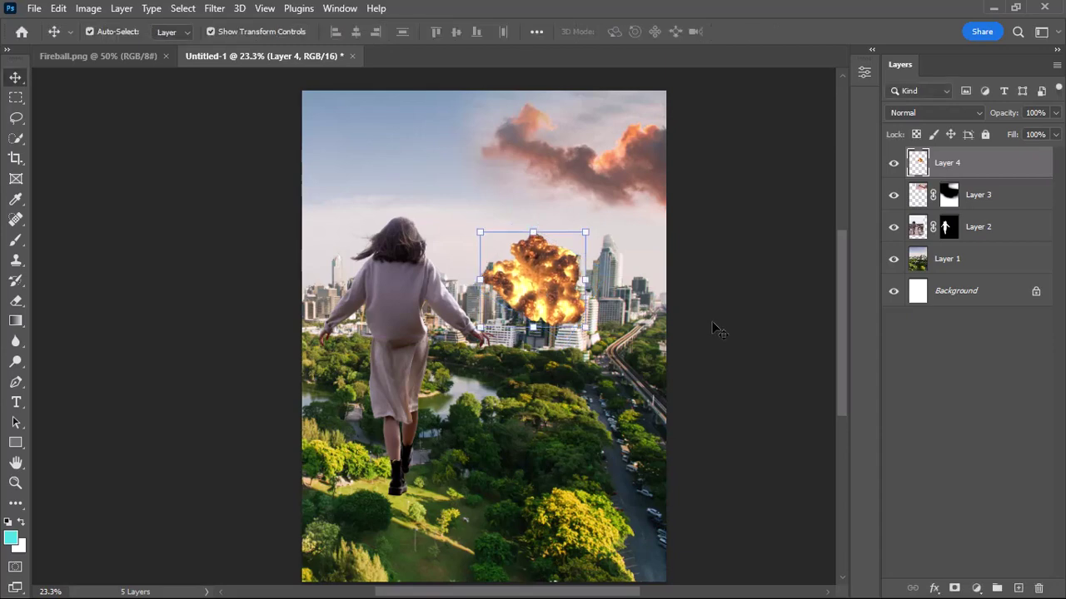
- Raise the explosion layer's saturation by +7 with Hue/Saturation
{"action": "scroll", "coordinate": [553, 296], "scroll_direction": "up", "scroll_amount": 3}
{"action": "left_click", "coordinate": [550, 300]}
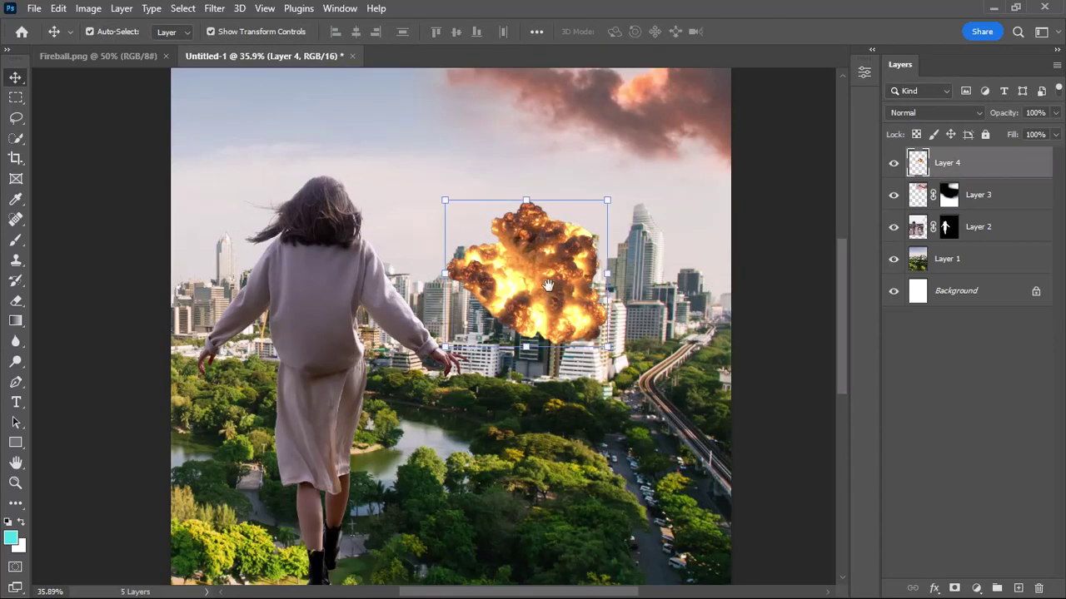
{"action": "scroll", "coordinate": [541, 304], "scroll_direction": "up", "scroll_amount": 1}
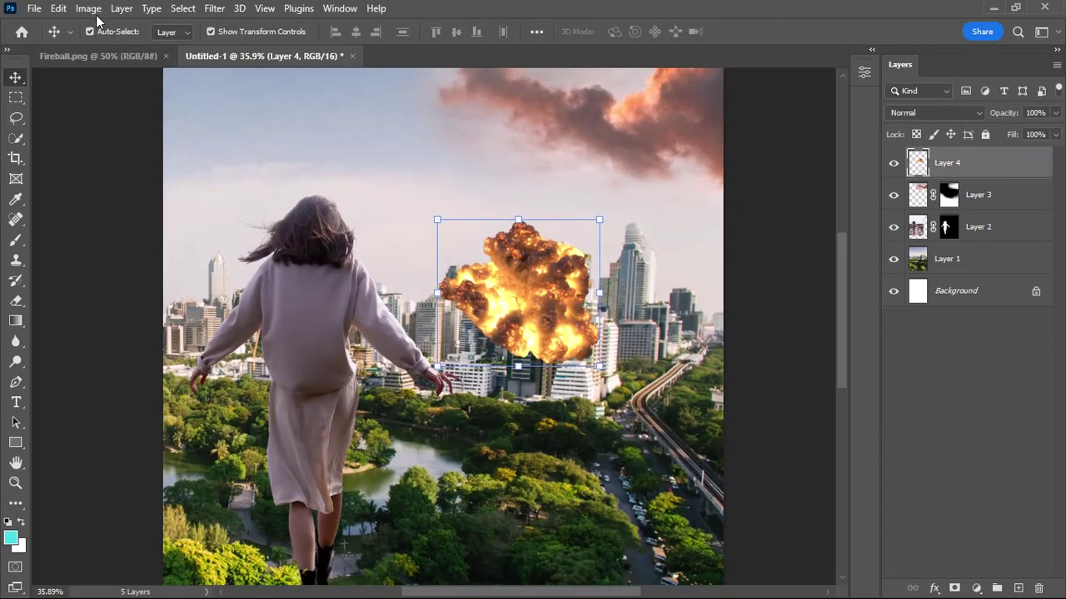
{"action": "left_click", "coordinate": [90, 10]}
{"action": "mouse_move", "coordinate": [113, 48]}
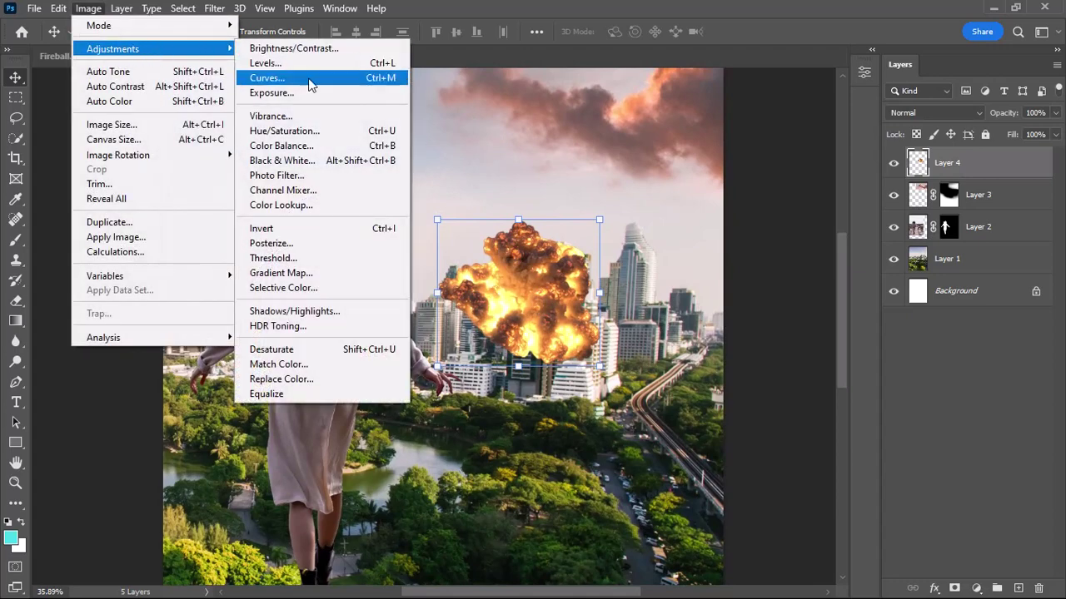
{"action": "left_click", "coordinate": [300, 131]}
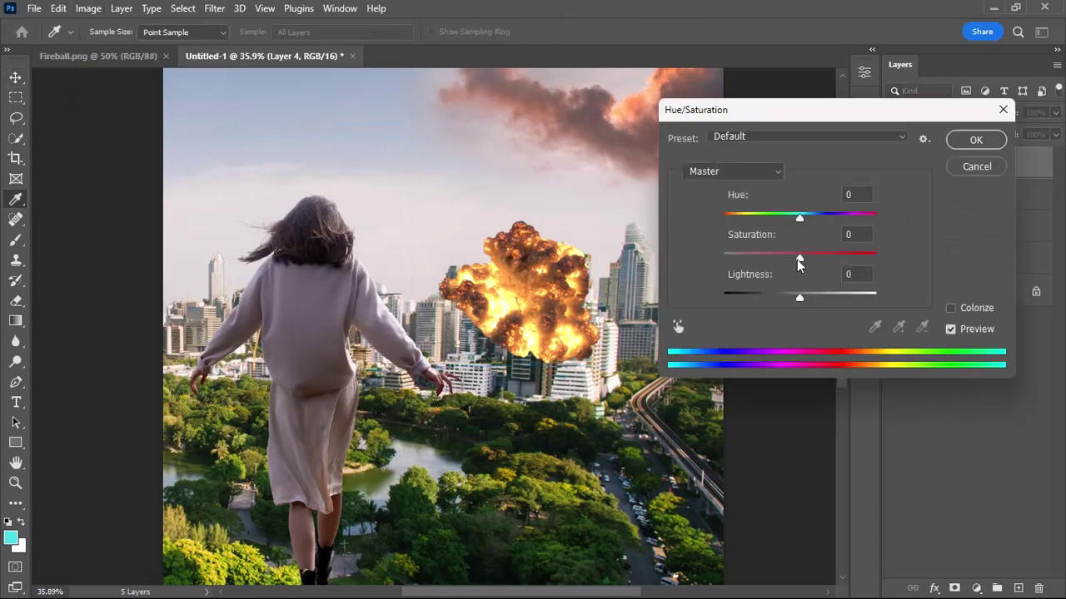
{"action": "left_click", "coordinate": [799, 258]}
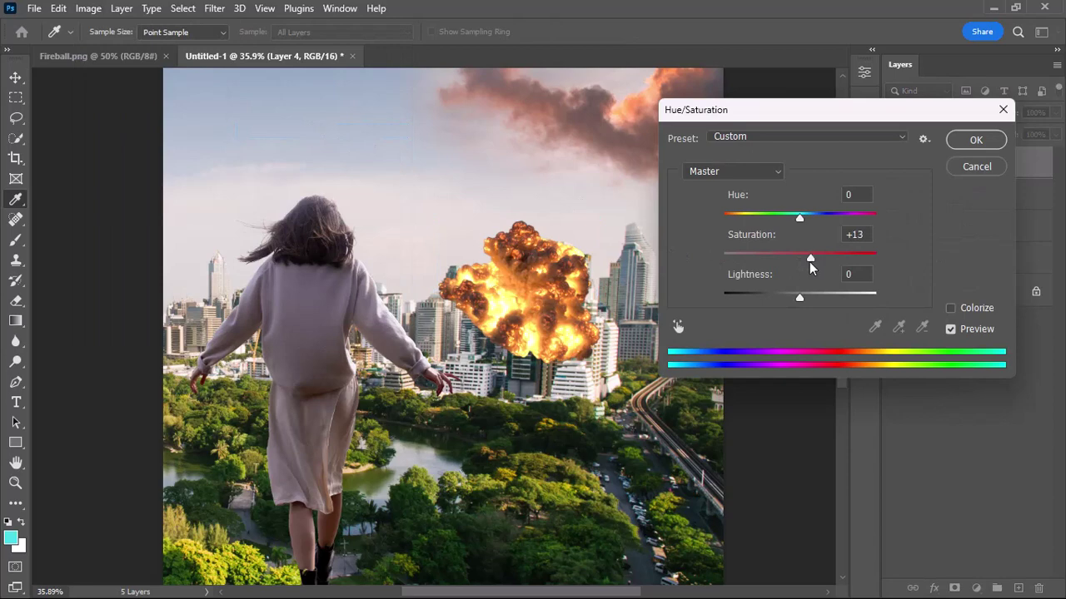
{"action": "left_click_drag", "start_coordinate": [809, 261], "coordinate": [806, 263]}
{"action": "left_click", "coordinate": [970, 140]}
- Deselect the explosion and select the city background Layer 1
{"action": "key", "text": "v"}
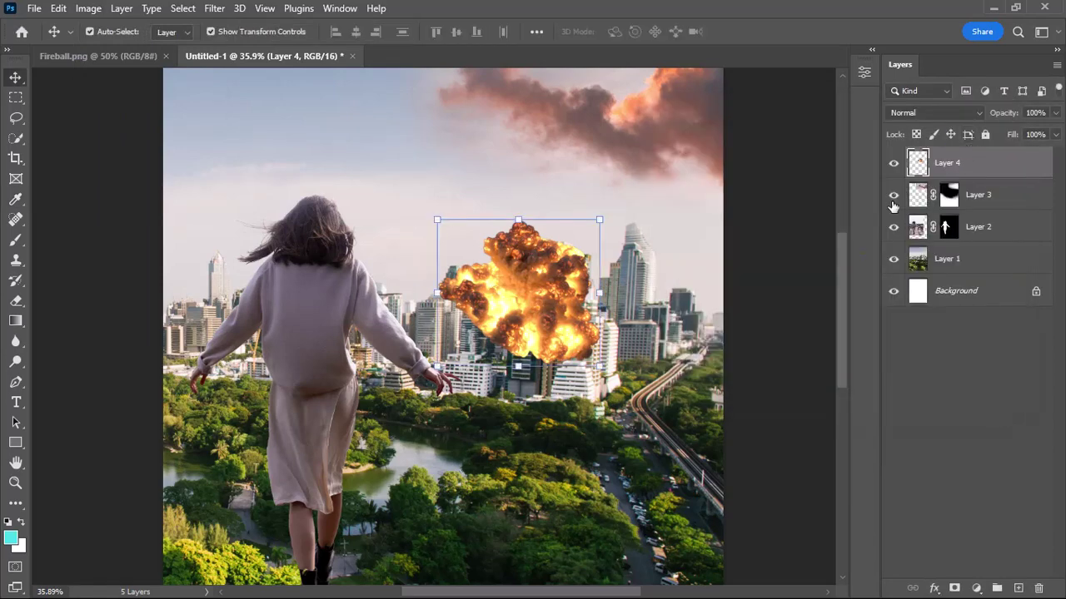
{"action": "left_click", "coordinate": [766, 309]}
{"action": "scroll", "coordinate": [666, 313], "scroll_direction": "down", "scroll_amount": 2}
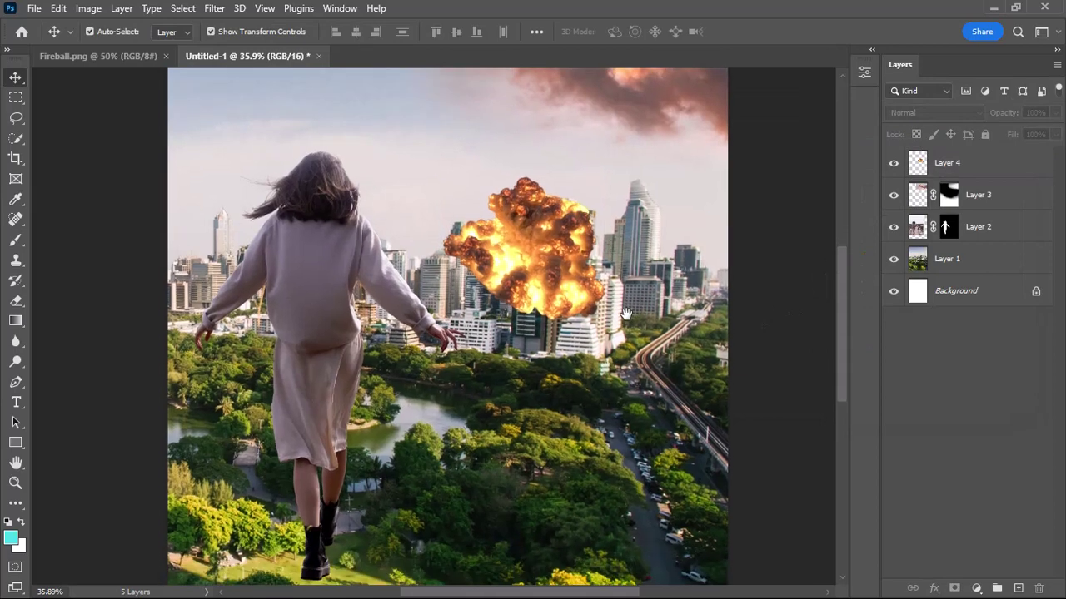
{"action": "scroll", "coordinate": [625, 314], "scroll_direction": "down", "scroll_amount": 3}
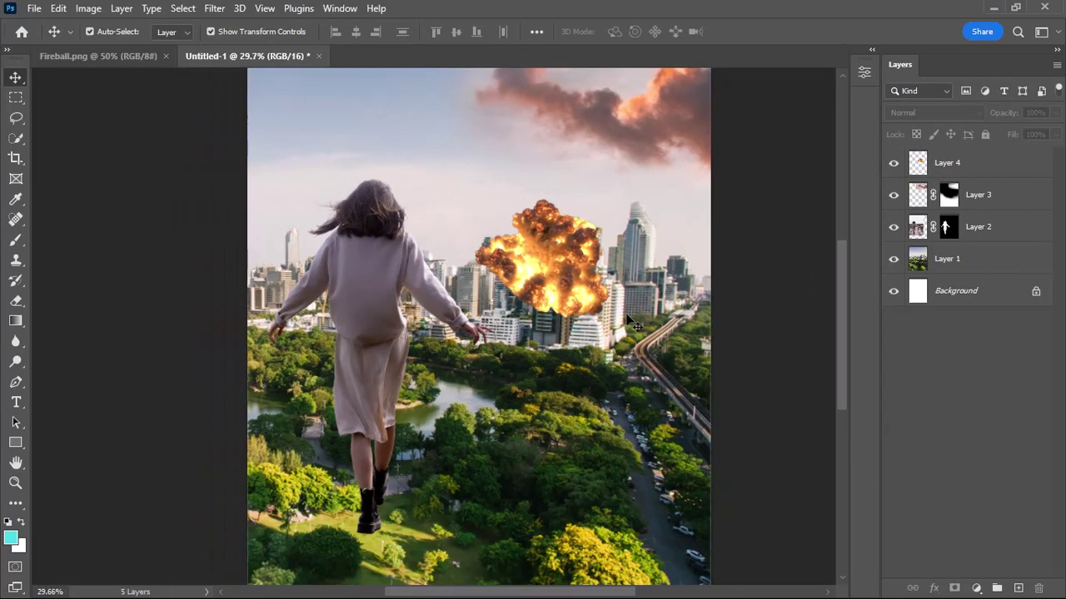
{"action": "left_click", "coordinate": [981, 260]}
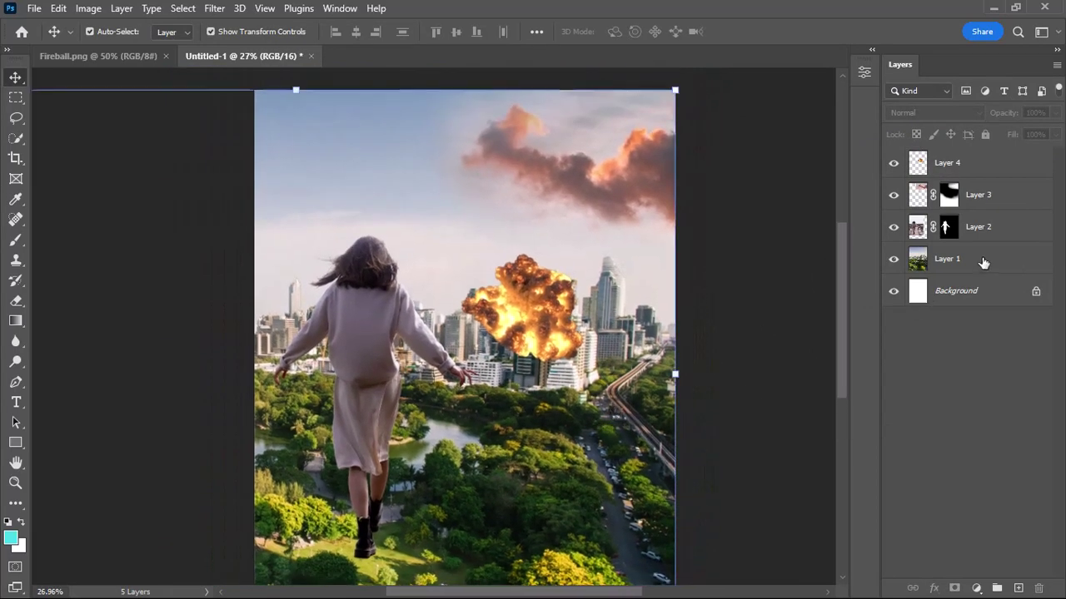
- Apply a 2.6 px Gaussian Blur to the city background Layer 1
{"action": "left_click", "coordinate": [214, 8]}
{"action": "mouse_move", "coordinate": [249, 208]}
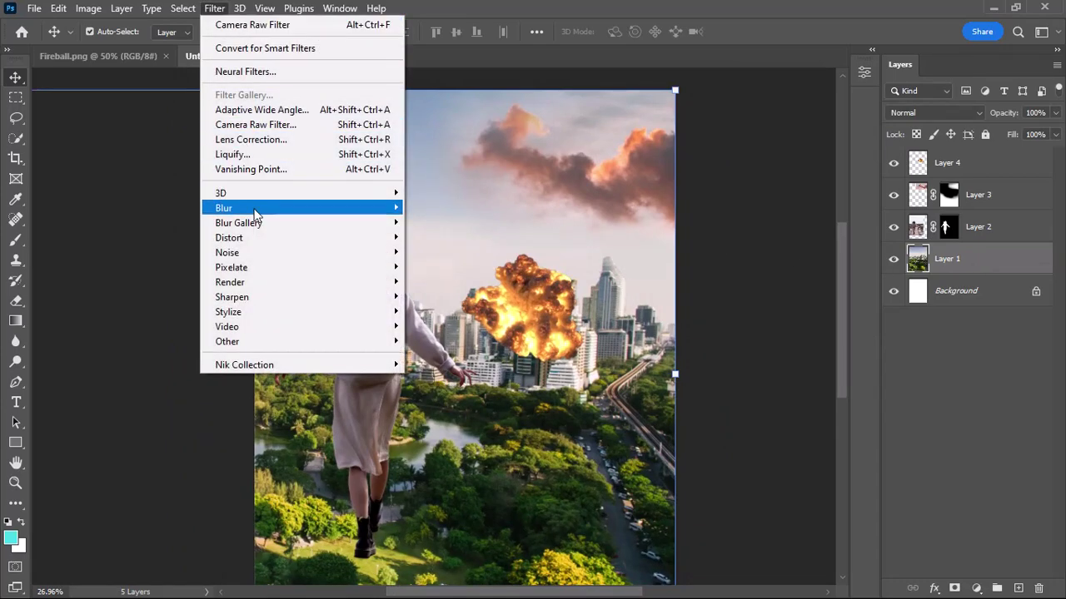
{"action": "left_click", "coordinate": [446, 266]}
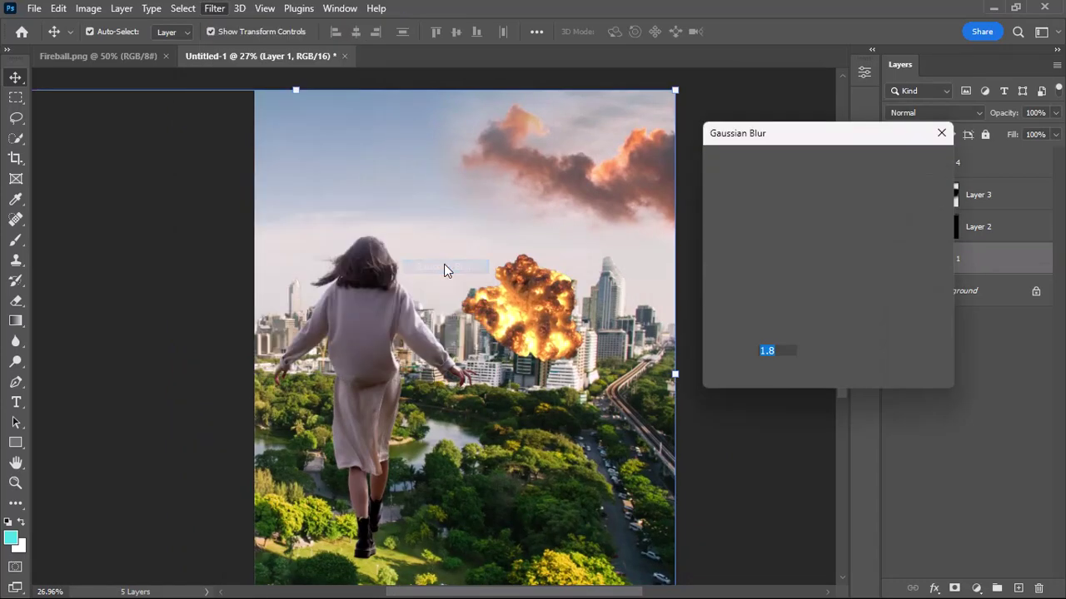
{"action": "left_click_drag", "start_coordinate": [730, 377], "coordinate": [737, 379]}
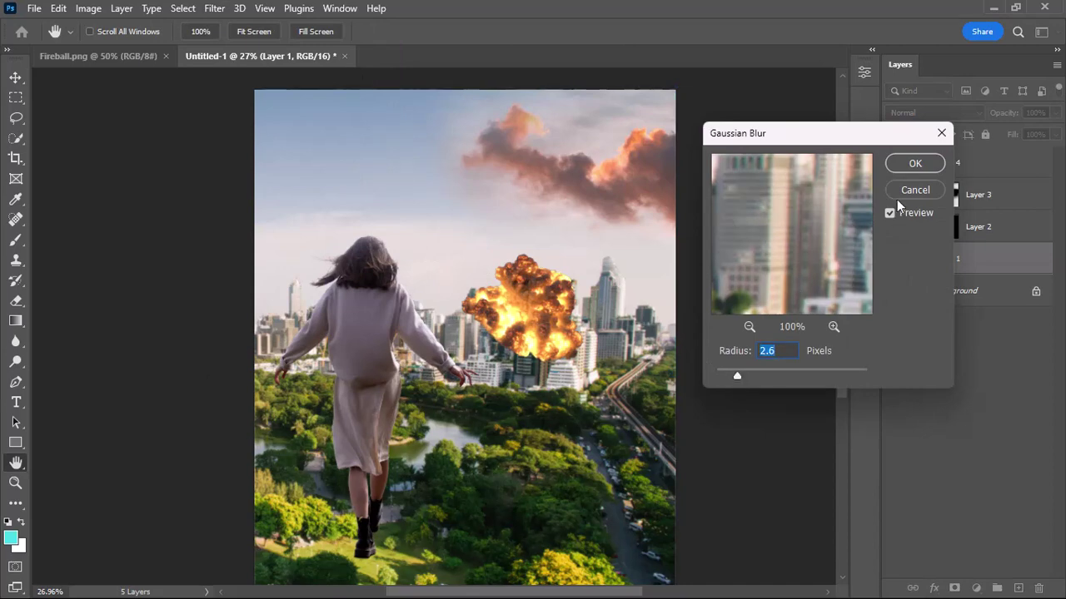
{"action": "left_click", "coordinate": [912, 166]}
- Apply a 2.2 px Gaussian Blur to the clouds Layer 3
{"action": "key", "text": "v"}
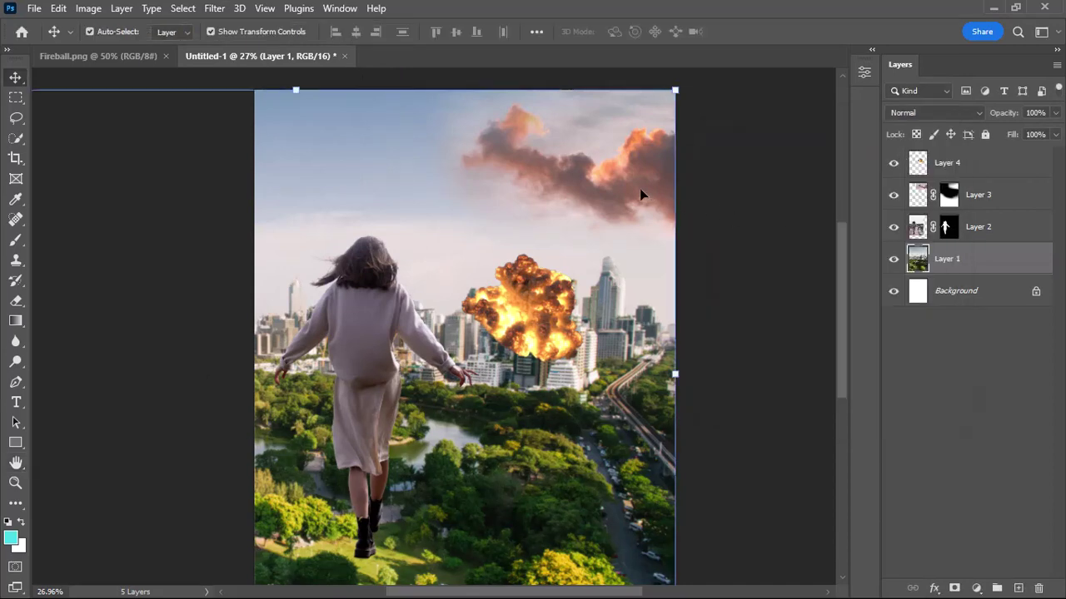
{"action": "left_click", "coordinate": [640, 189]}
{"action": "left_click", "coordinate": [214, 10]}
{"action": "mouse_move", "coordinate": [223, 208]}
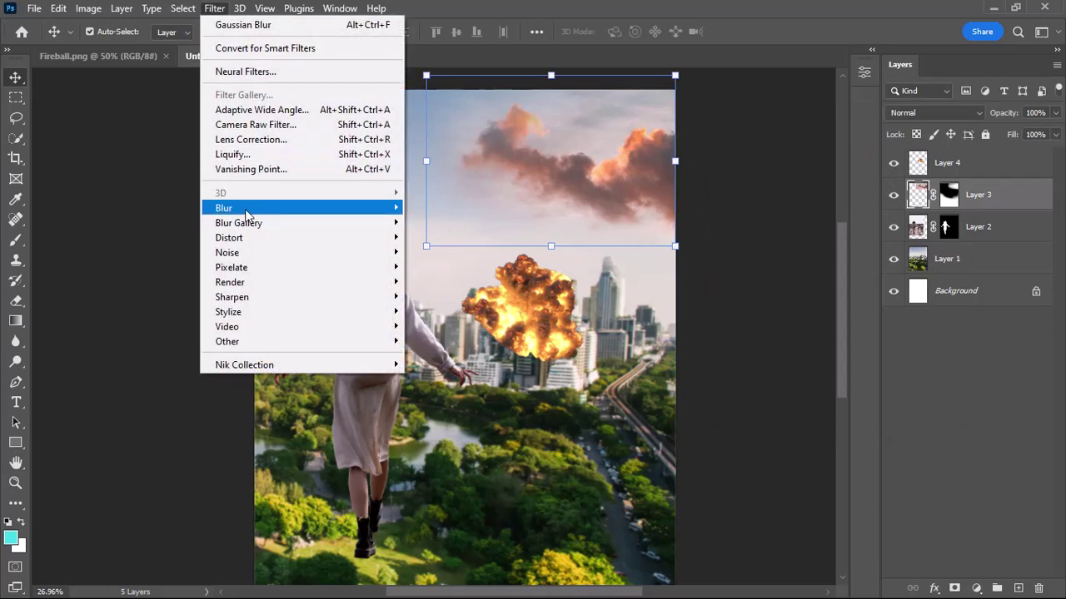
{"action": "left_click", "coordinate": [447, 267]}
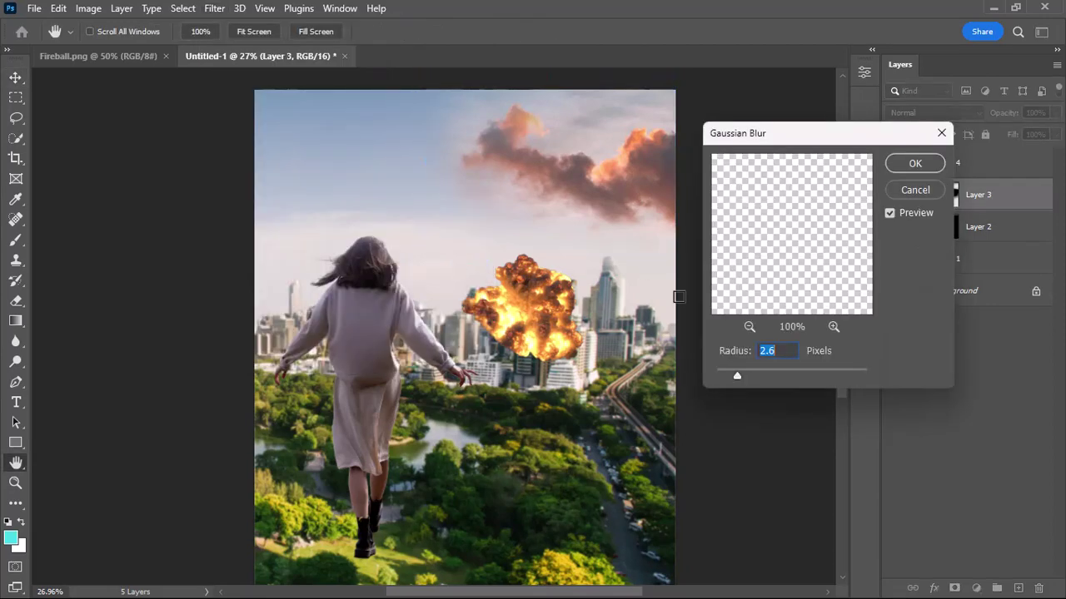
{"action": "left_click_drag", "start_coordinate": [738, 376], "coordinate": [734, 376]}
{"action": "left_click", "coordinate": [915, 164]}
- Apply a 2.0 px Gaussian Blur to the explosion Layer 4
{"action": "key", "text": "v"}
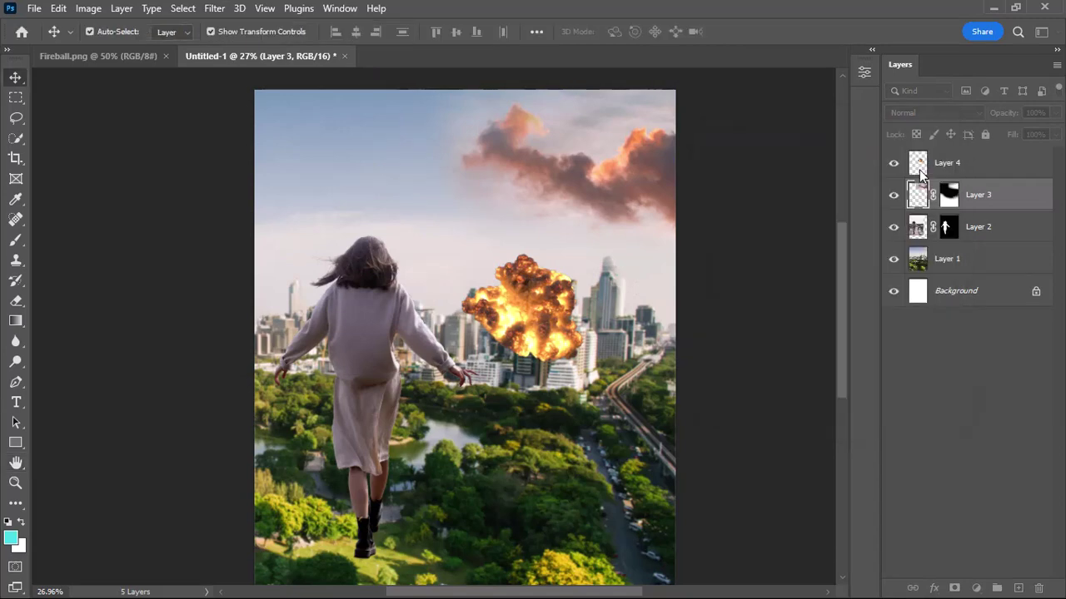
{"action": "left_click", "coordinate": [1002, 161]}
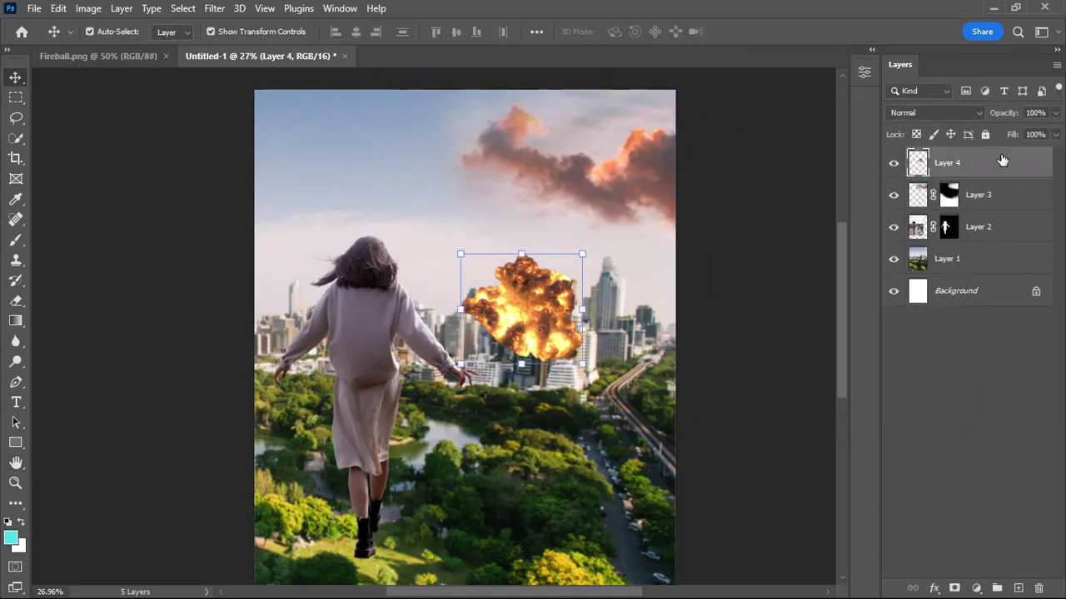
{"action": "left_click", "coordinate": [215, 8]}
{"action": "mouse_move", "coordinate": [223, 208]}
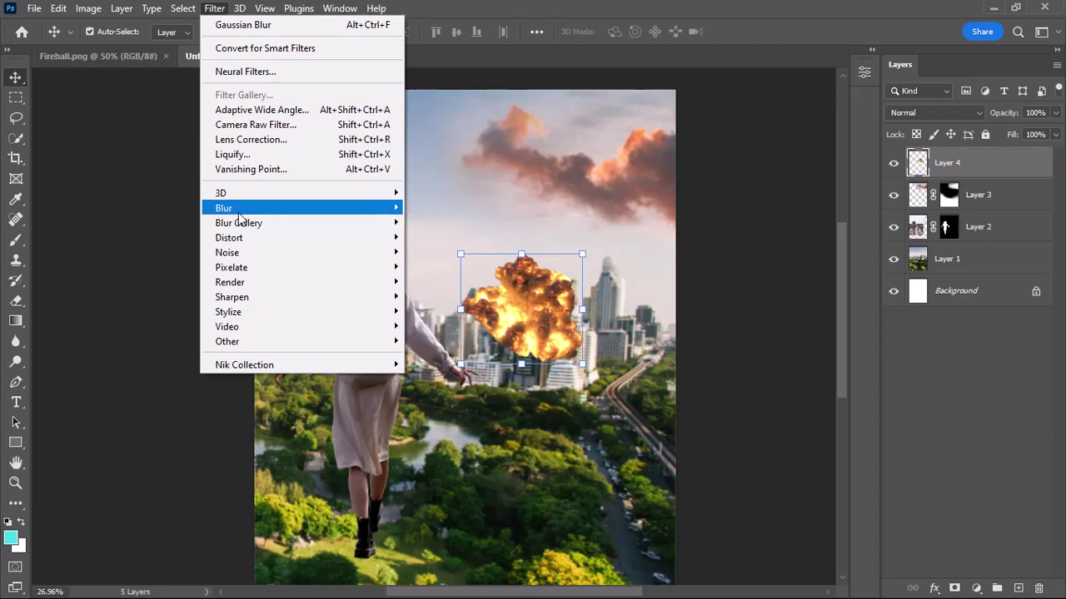
{"action": "left_click", "coordinate": [430, 267]}
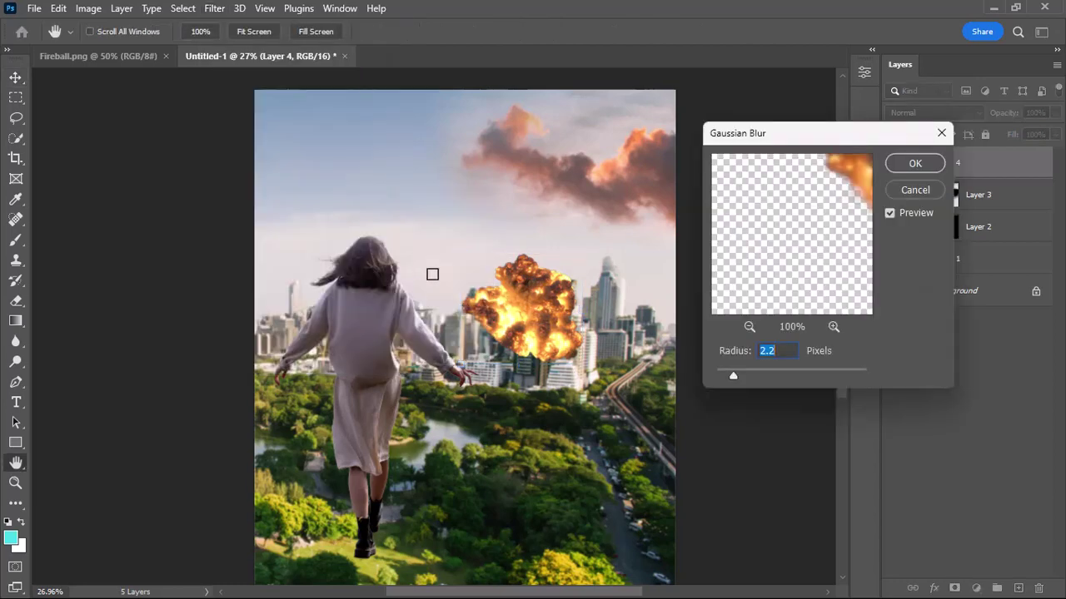
{"action": "left_click", "coordinate": [732, 378]}
{"action": "left_click", "coordinate": [915, 164]}
- Duplicate the explosion on Layer 4 and move the copy below the woman's Layer 2
{"action": "key", "text": "v"}
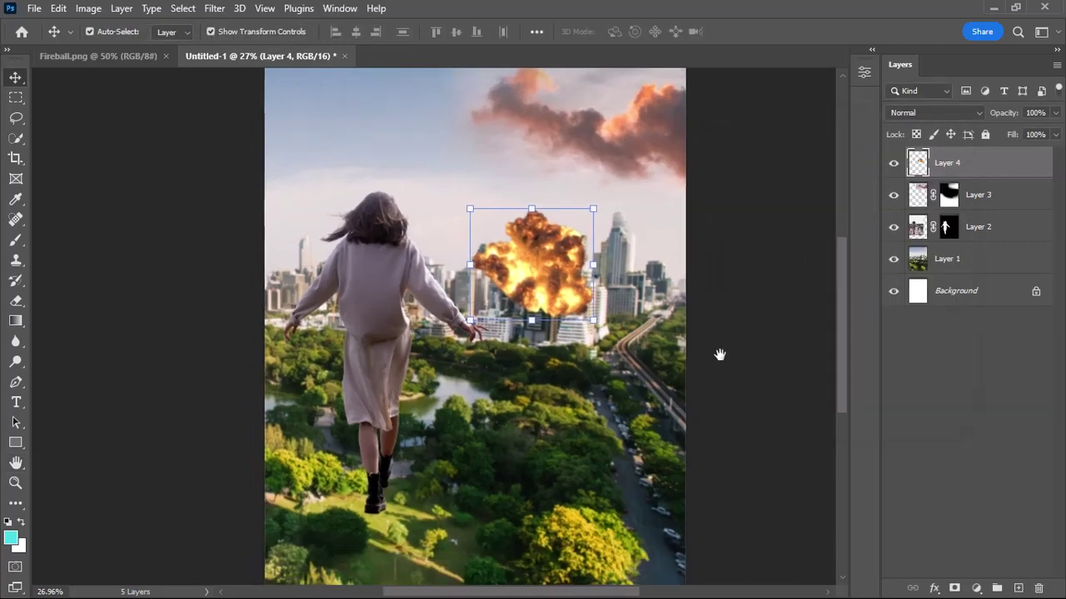
{"action": "left_click", "coordinate": [724, 362]}
{"action": "left_click", "coordinate": [947, 162]}
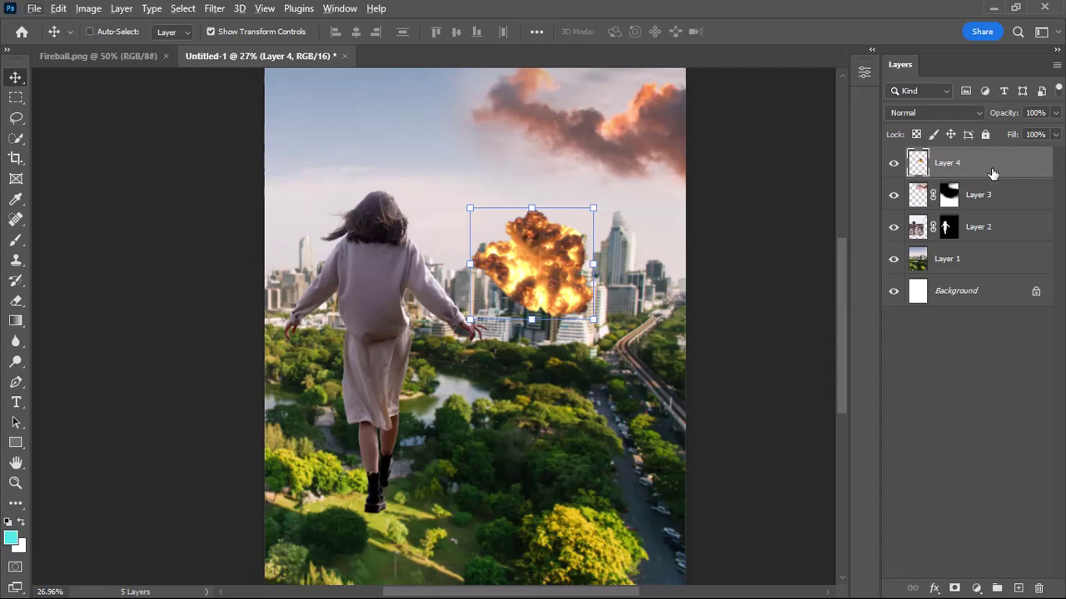
{"action": "key", "text": "ctrl+j"}
{"action": "left_click_drag", "start_coordinate": [992, 173], "coordinate": [989, 273]}
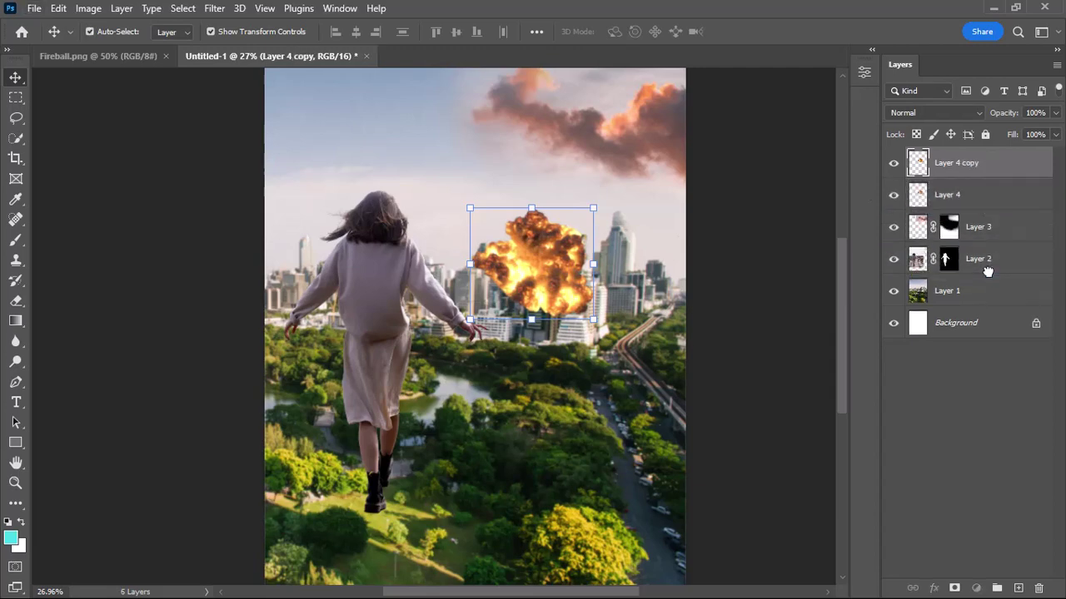
- Move the explosion down to the woman's waist at about 121% and add a layer mask
{"action": "mouse_move", "coordinate": [537, 276]}
{"action": "left_mouse_down"}
{"action": "mouse_move", "coordinate": [440, 398]}
{"action": "mouse_move", "coordinate": [523, 387]}
{"action": "mouse_move", "coordinate": [481, 389]}
{"action": "left_mouse_up"}
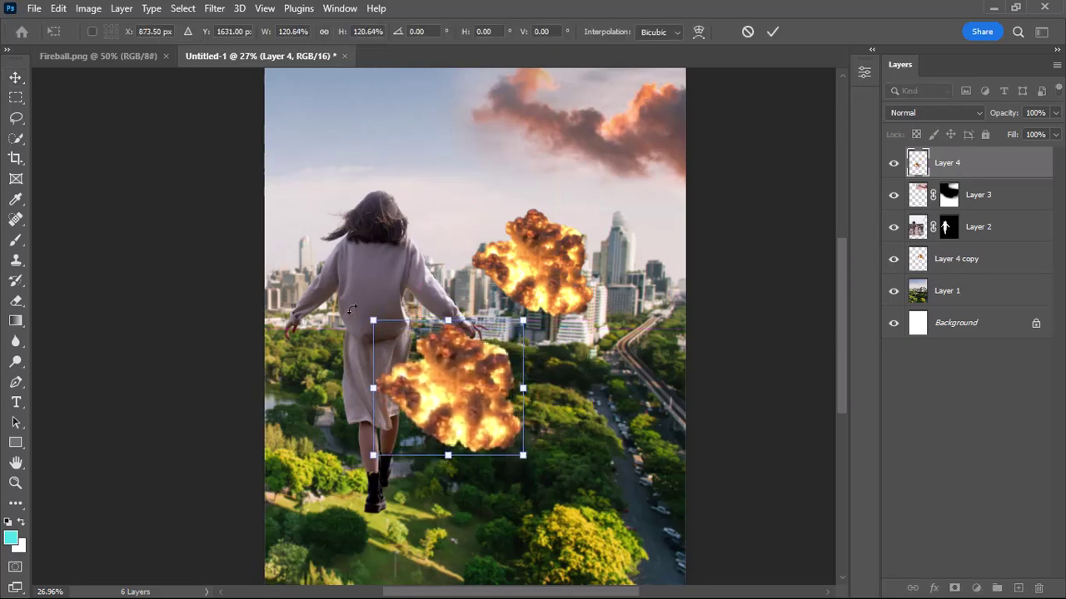
{"action": "key", "text": "Return"}
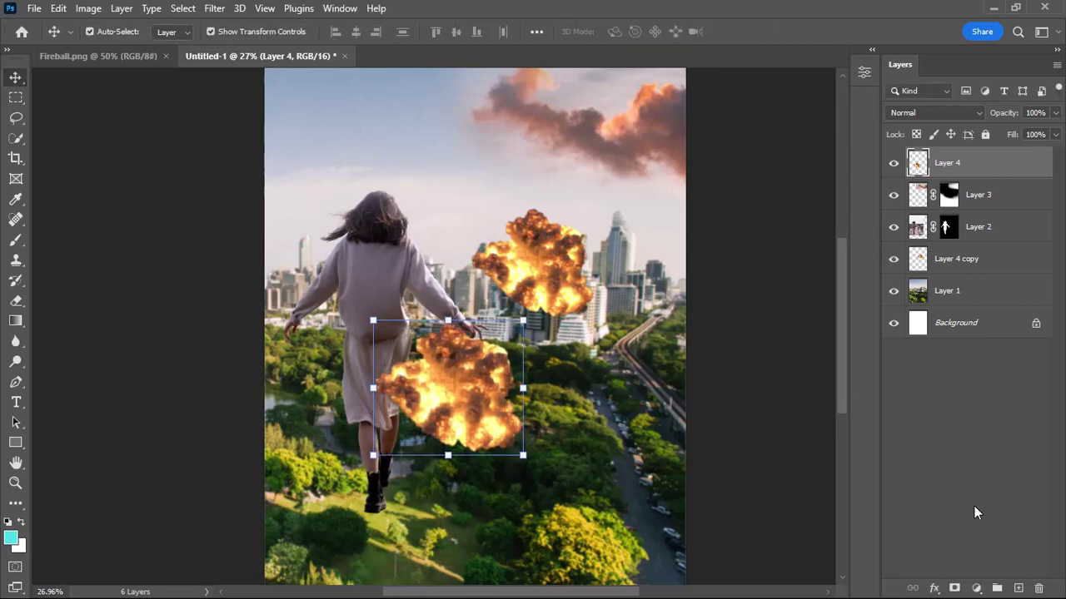
{"action": "left_click", "coordinate": [955, 589], "text": "alt"}
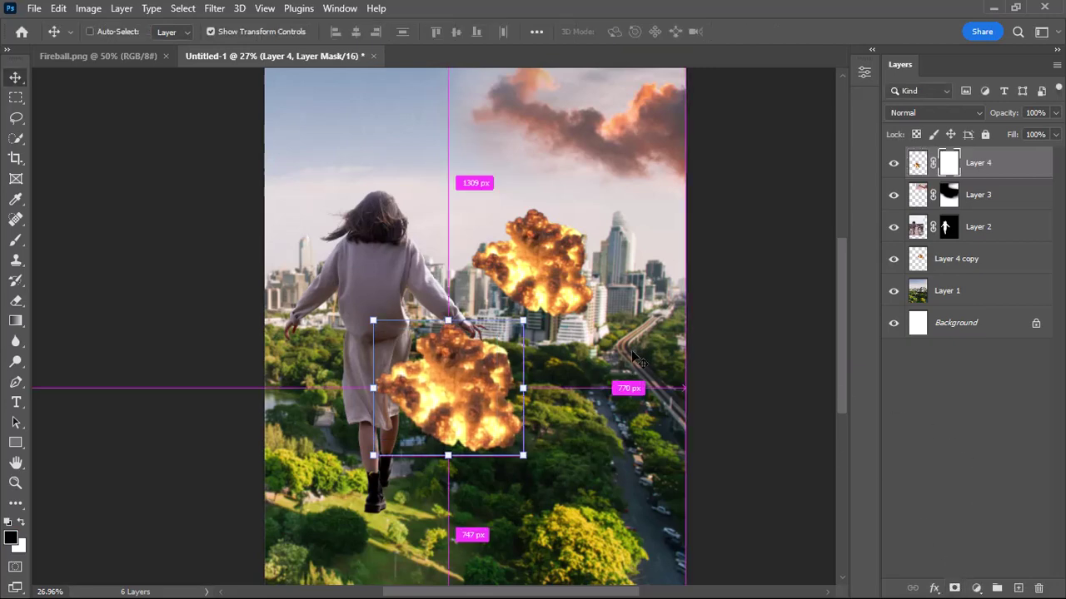
- Brush white on the mask to reveal a glow over the lake, undoing the last stroke
{"action": "key", "text": "b"}
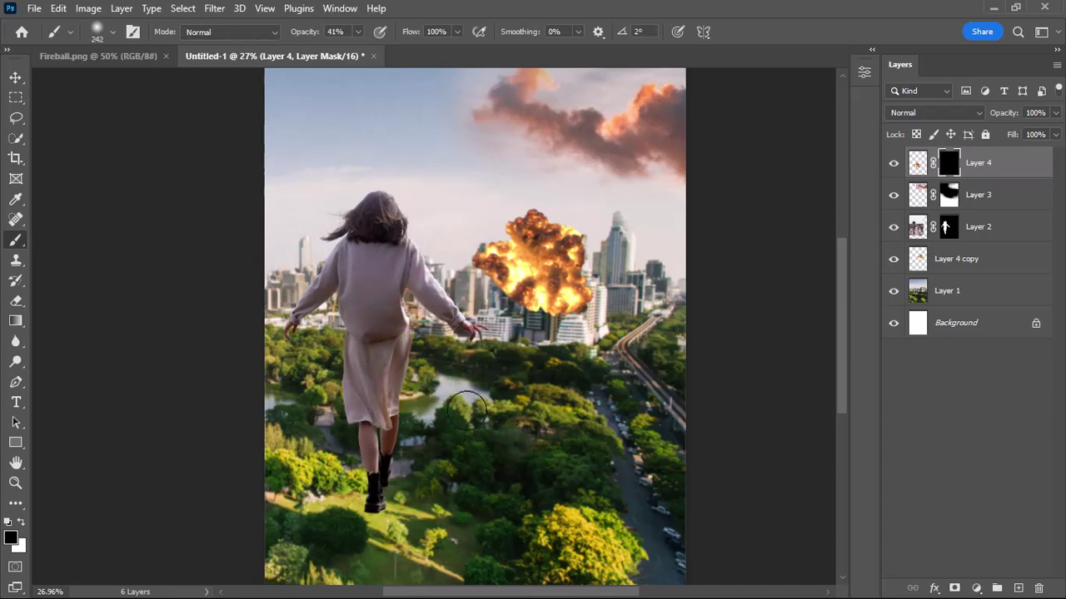
{"action": "key", "text": "x"}
{"action": "left_click_drag", "start_coordinate": [466, 408], "coordinate": [450, 389]}
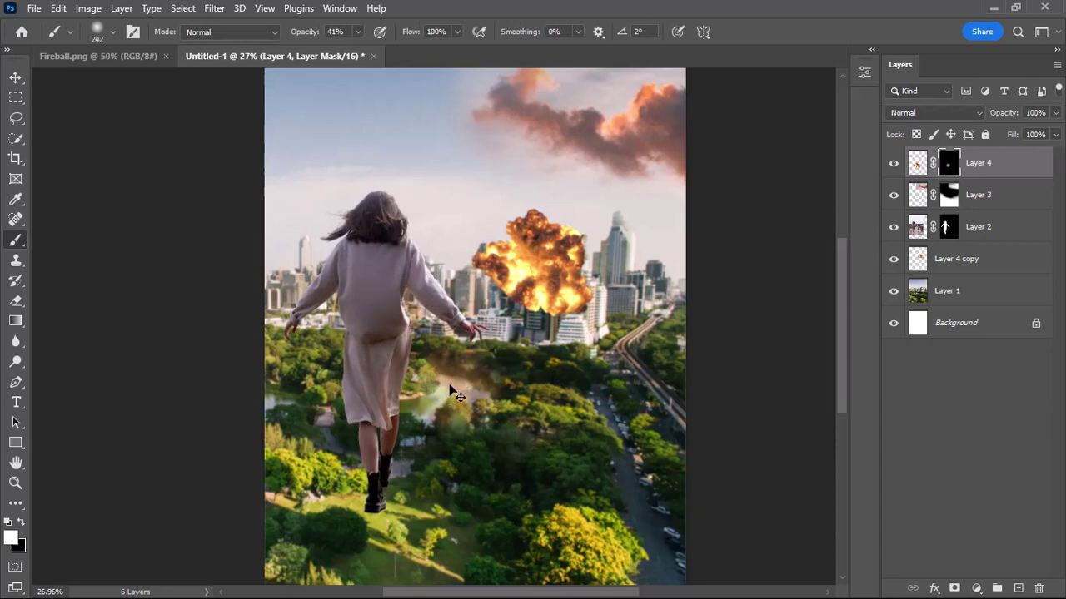
{"action": "scroll", "coordinate": [462, 387], "scroll_direction": "up", "scroll_amount": 3}
{"action": "scroll", "coordinate": [472, 381], "scroll_direction": "up", "scroll_amount": 3}
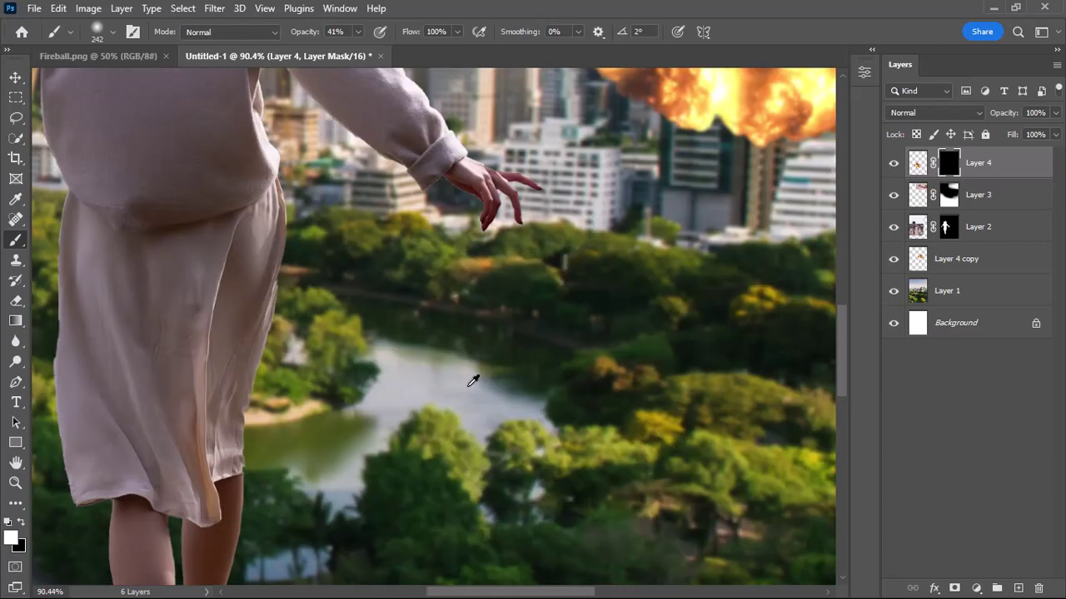
{"action": "scroll", "coordinate": [472, 380], "scroll_direction": "up", "scroll_amount": 2}
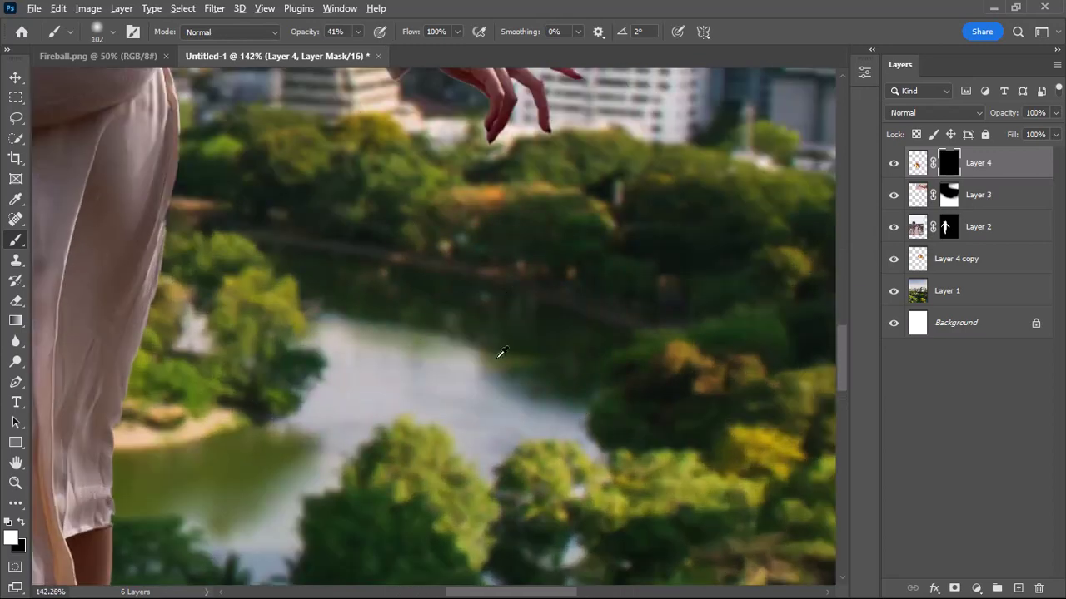
{"action": "left_click_drag", "start_coordinate": [511, 321], "coordinate": [458, 312]}
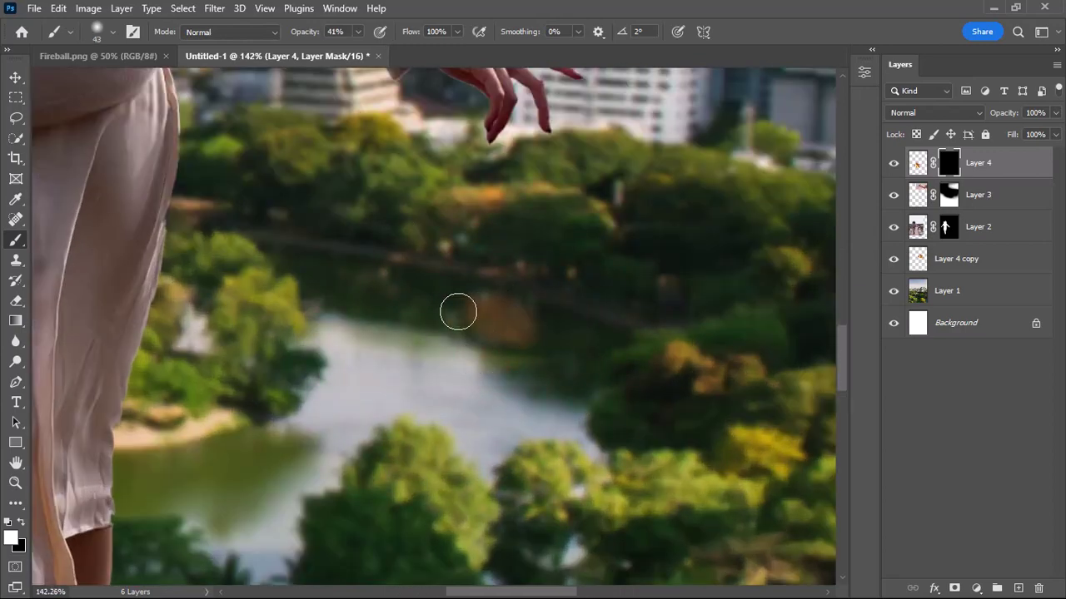
{"action": "key", "text": "ctrl+z"}
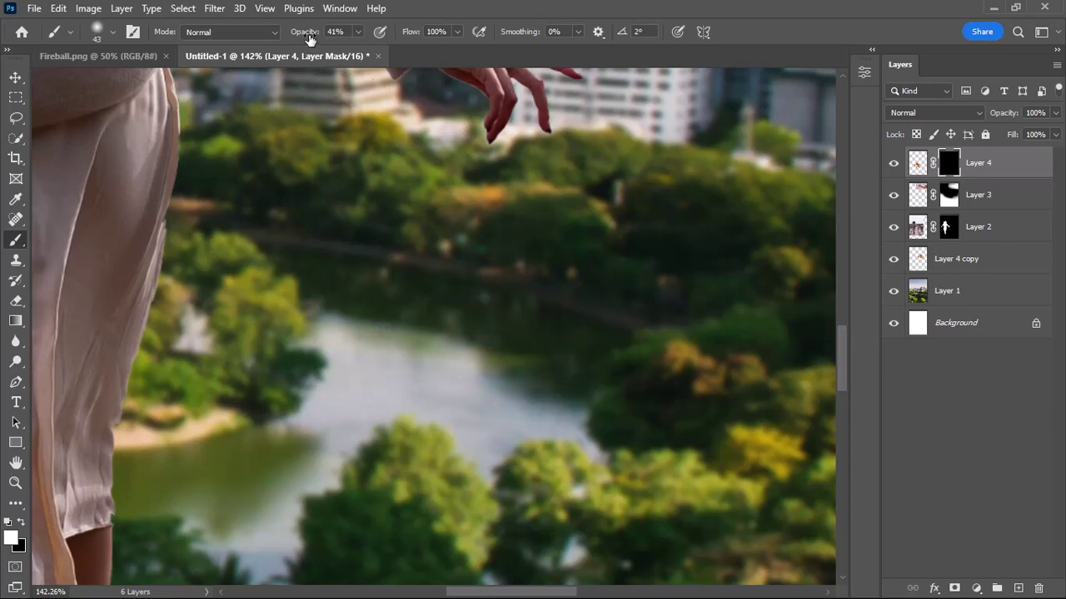
- With a smaller 10%-opacity brush, reveal a faint orange-red glow along the lake's edge
{"action": "left_click", "coordinate": [301, 38]}
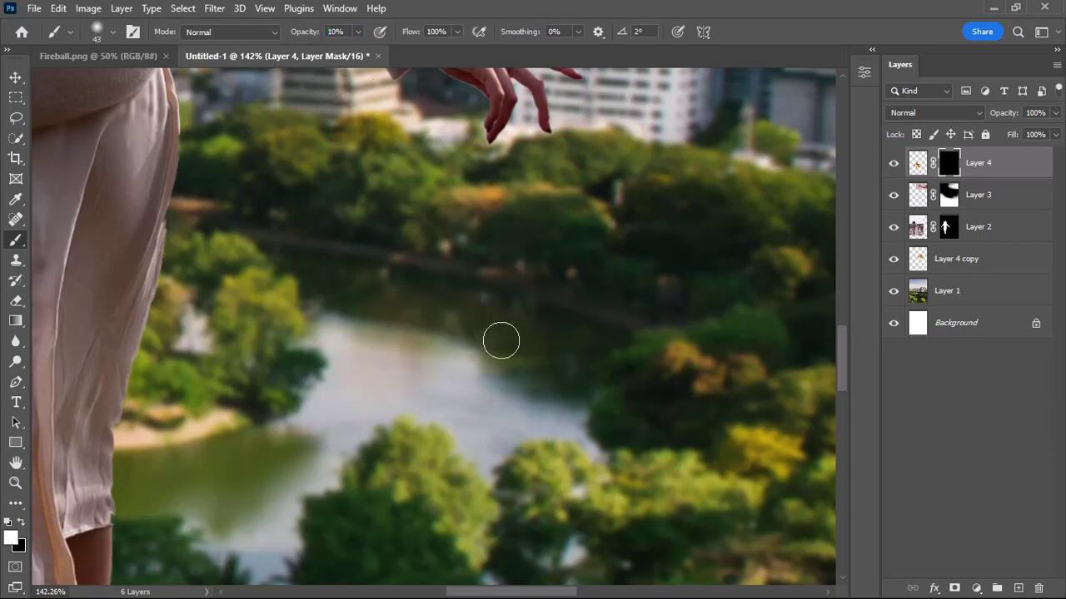
{"action": "right_click", "coordinate": [428, 289], "text": "alt"}
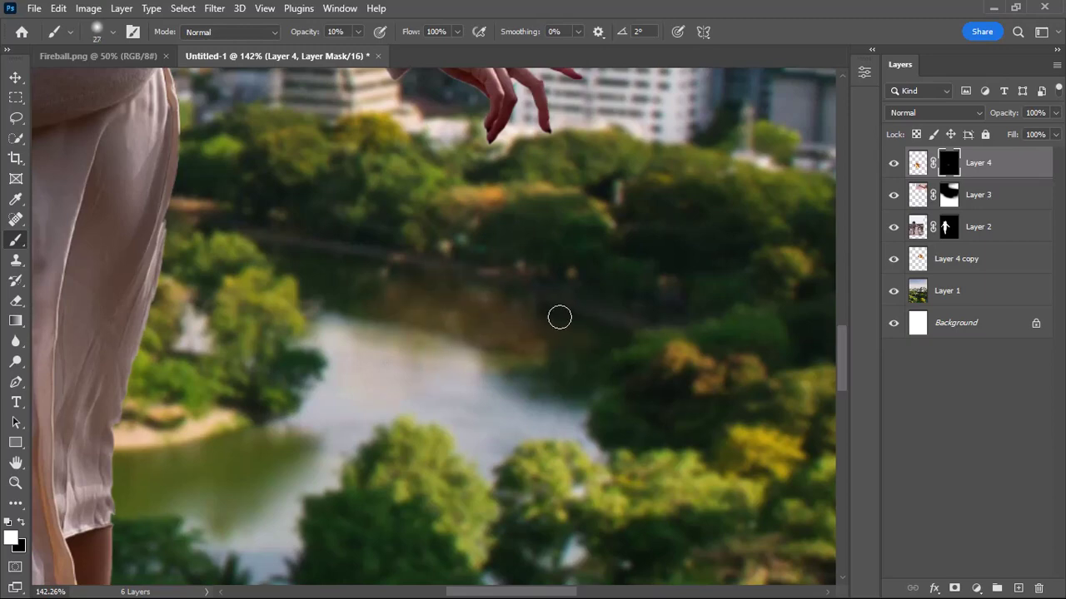
{"action": "left_click_drag", "start_coordinate": [532, 356], "coordinate": [455, 311]}
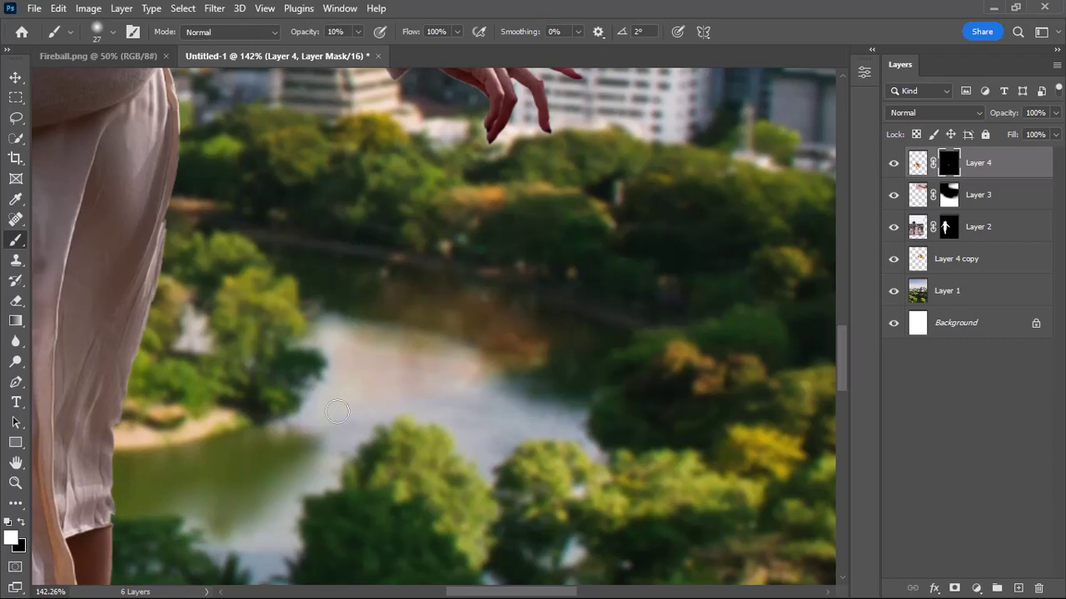
{"action": "left_click_drag", "start_coordinate": [357, 421], "coordinate": [311, 423]}
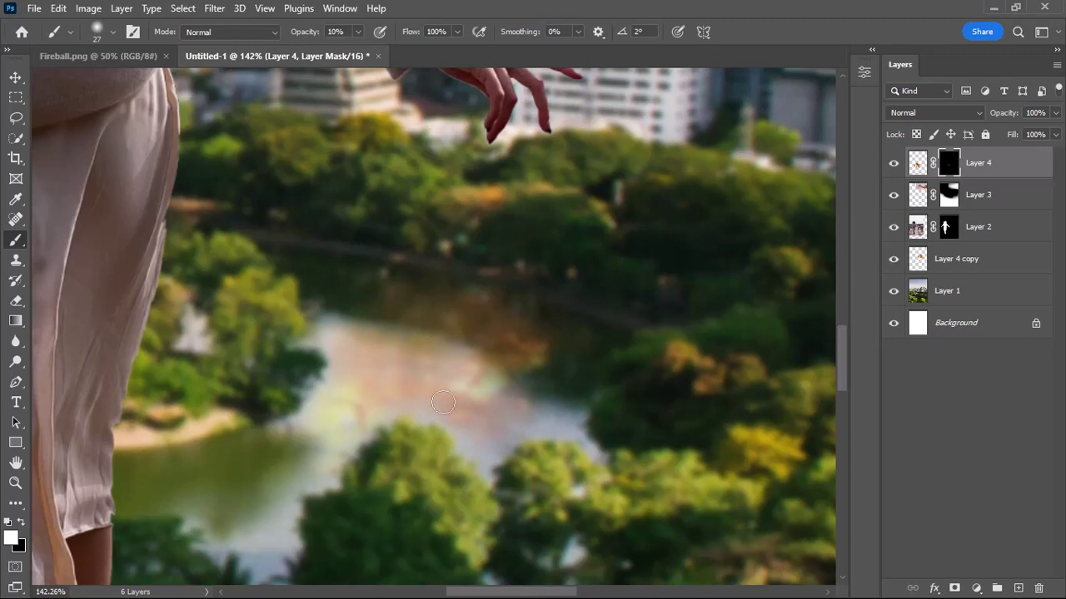
{"action": "mouse_move", "coordinate": [499, 382]}
{"action": "left_mouse_down"}
{"action": "mouse_move", "coordinate": [563, 380]}
{"action": "mouse_move", "coordinate": [516, 375]}
{"action": "mouse_move", "coordinate": [538, 371]}
{"action": "mouse_move", "coordinate": [507, 389]}
{"action": "left_mouse_up"}
{"action": "key", "text": "bracketright"}
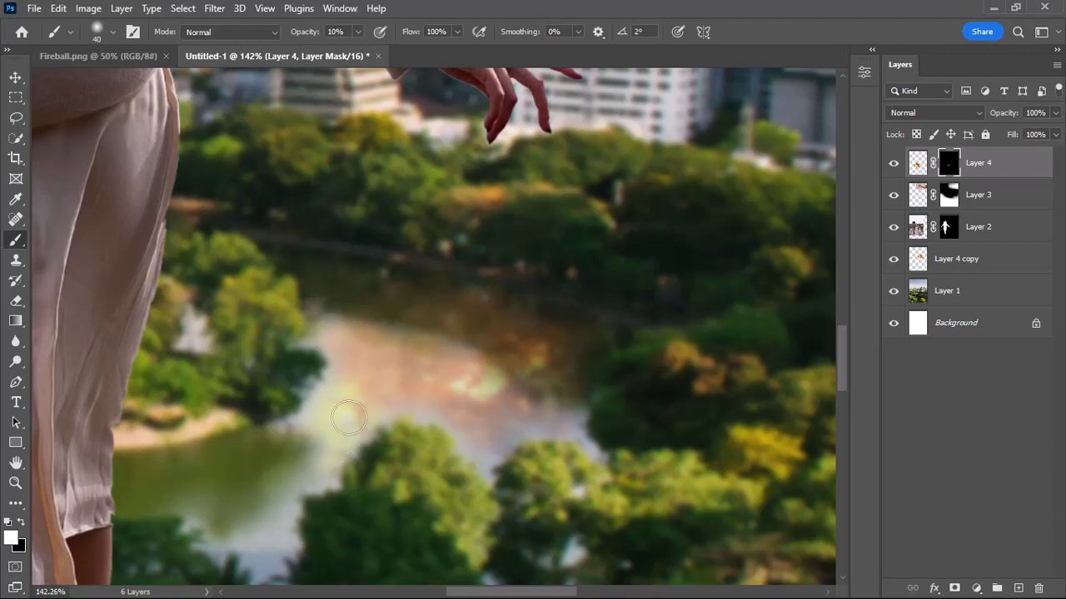
{"action": "key", "text": "ctrl+0"}
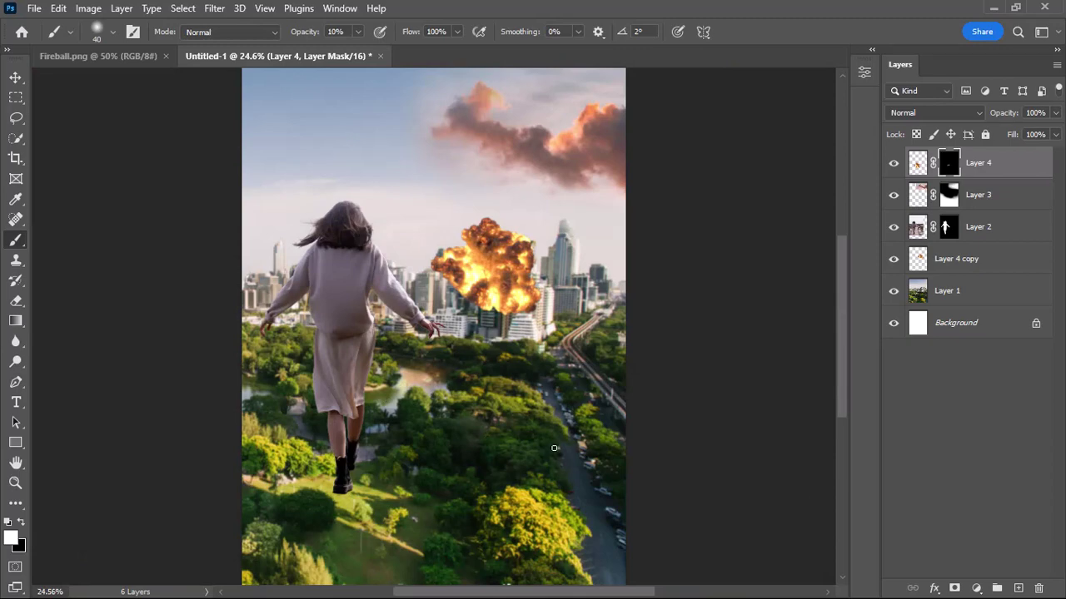
- Copy all of Fireball.png, close it, and paste it into the composite
{"action": "key", "text": "v"}
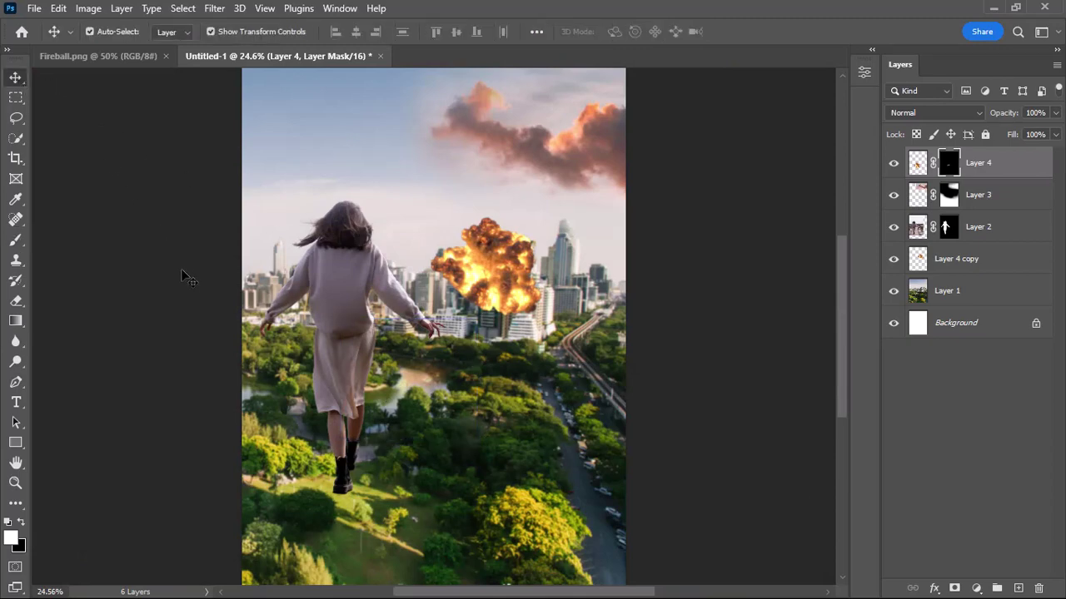
{"action": "left_click", "coordinate": [183, 276]}
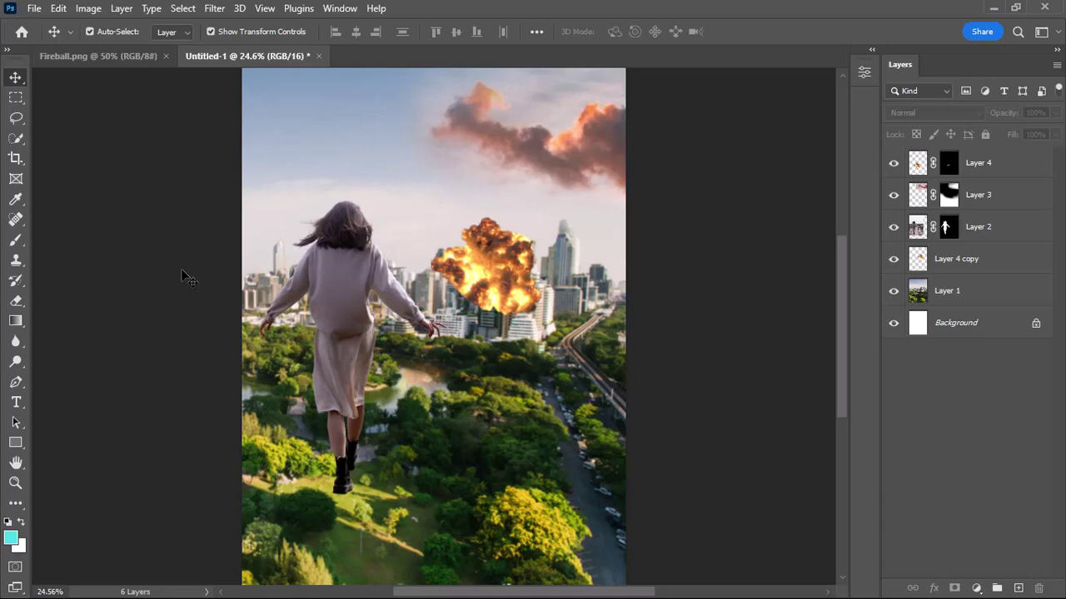
{"action": "left_click", "coordinate": [107, 60]}
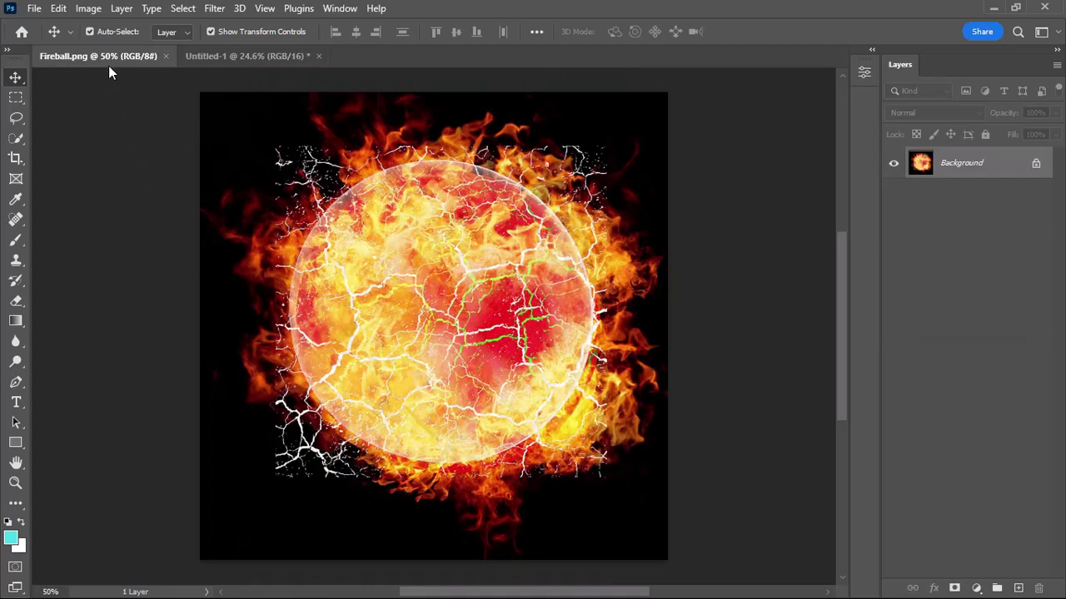
{"action": "key", "text": "ctrl+a"}
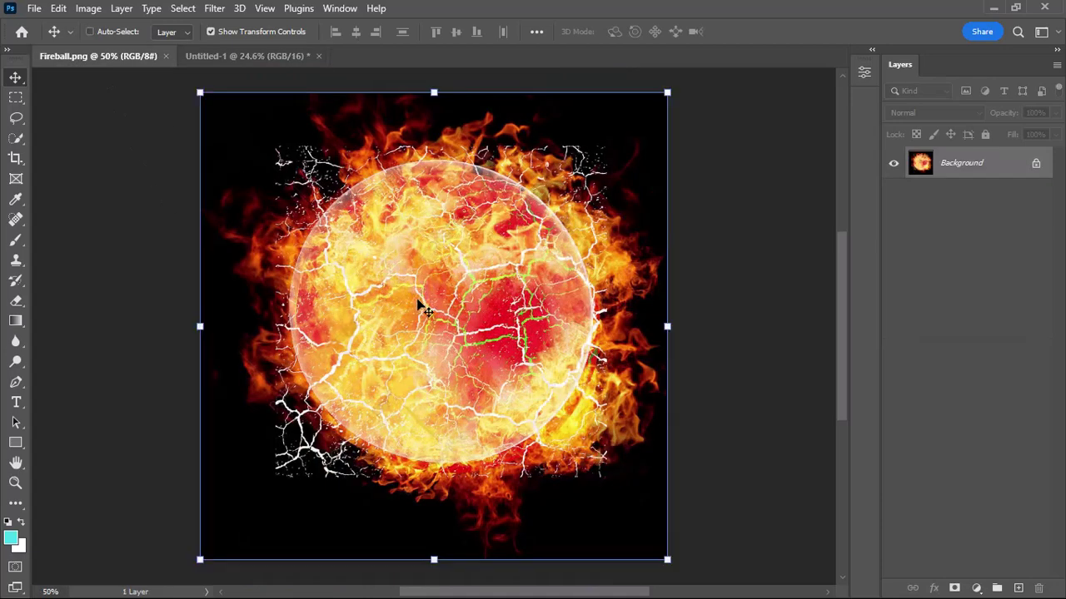
{"action": "key", "text": "ctrl+c"}
{"action": "left_click", "coordinate": [166, 56]}
{"action": "key", "text": "ctrl+v"}
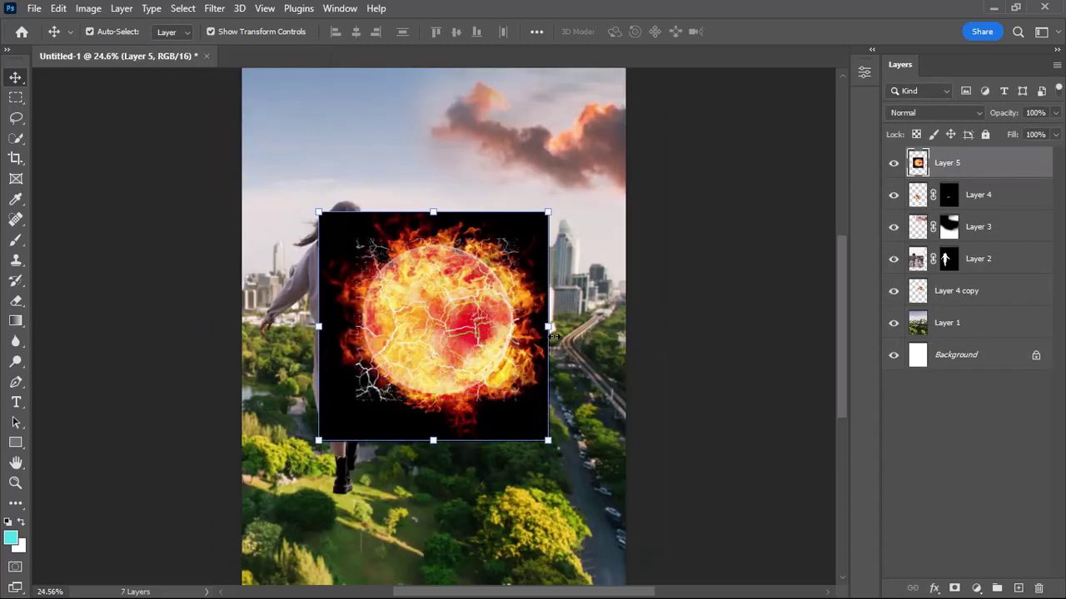
- Shrink the pasted fireball and position it near the woman's right hand
{"action": "mouse_move", "coordinate": [549, 327]}
{"action": "left_mouse_down"}
{"action": "mouse_move", "coordinate": [408, 326]}
{"action": "mouse_move", "coordinate": [473, 373]}
{"action": "mouse_move", "coordinate": [443, 373]}
{"action": "left_mouse_up"}
{"action": "scroll", "coordinate": [421, 384], "scroll_direction": "up", "scroll_amount": 2}
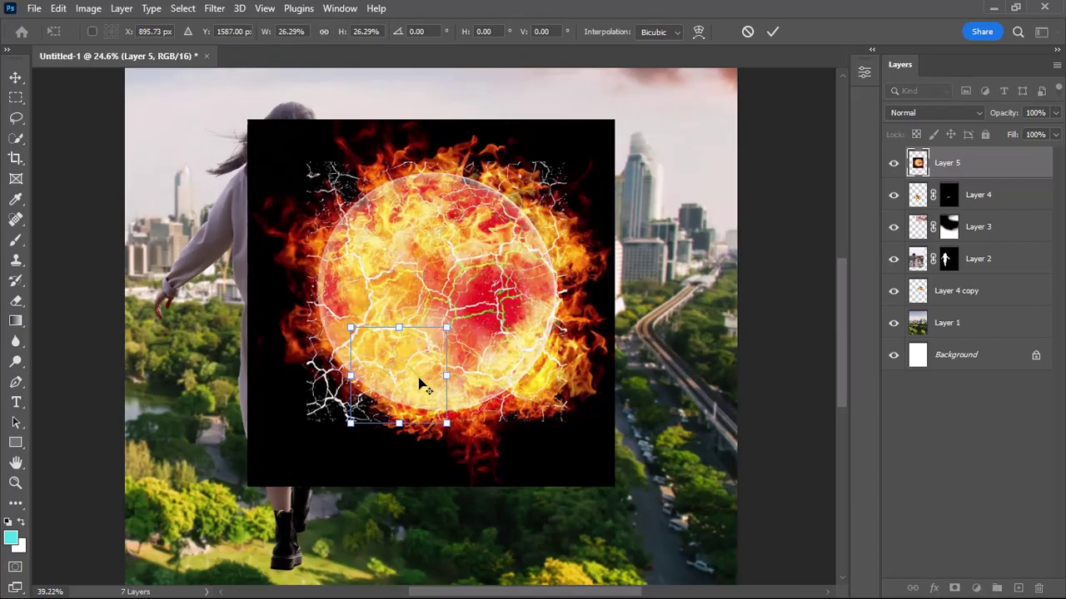
{"action": "scroll", "coordinate": [421, 384], "scroll_direction": "up", "scroll_amount": 2}
{"action": "left_click_drag", "start_coordinate": [399, 364], "coordinate": [402, 326]}
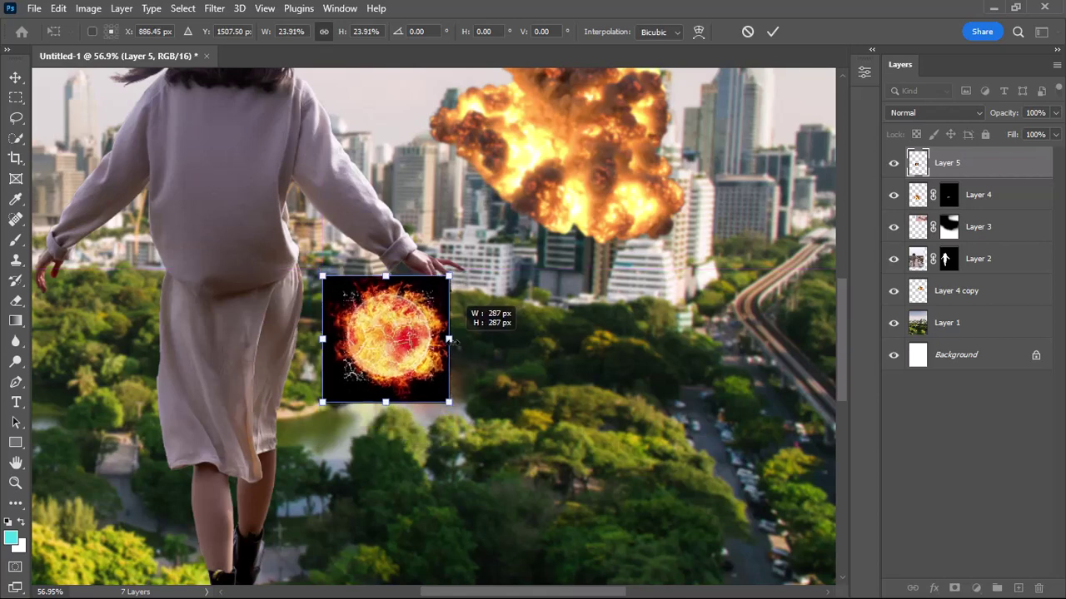
{"action": "left_click_drag", "start_coordinate": [468, 342], "coordinate": [414, 337]}
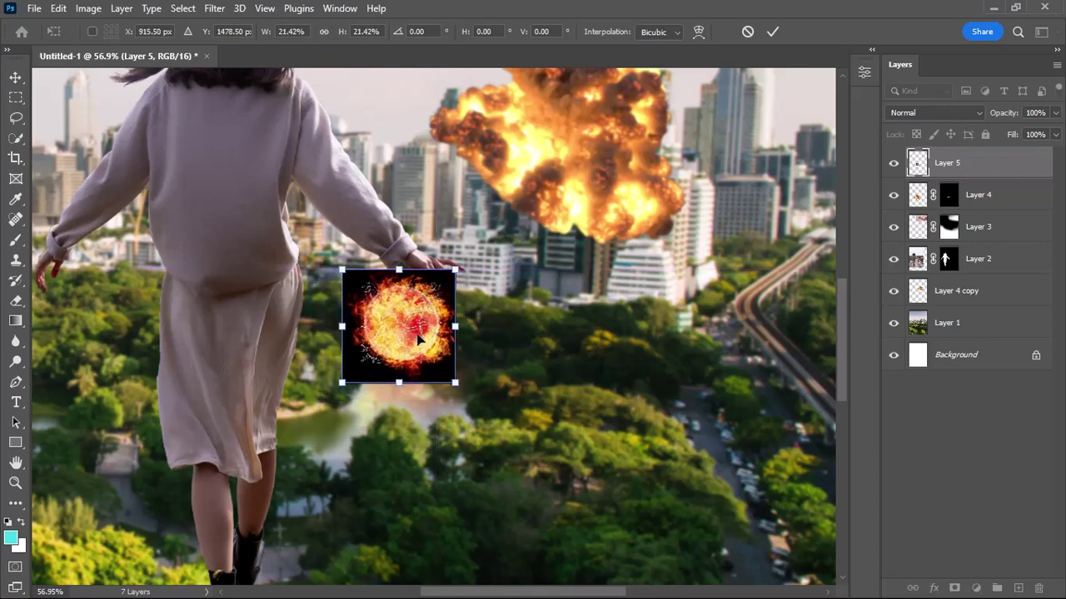
{"action": "key", "text": "Return"}
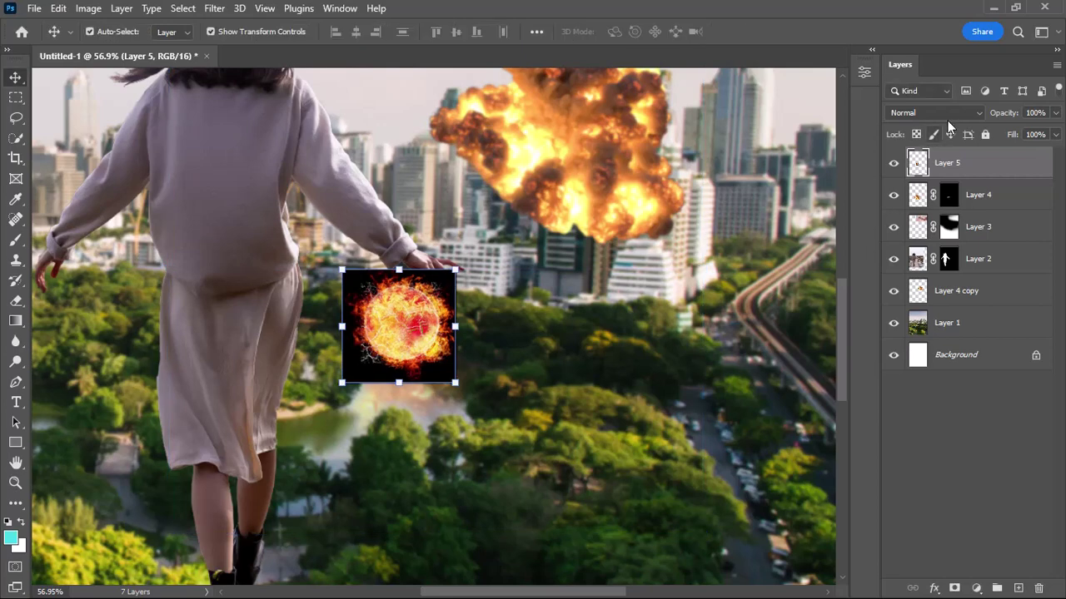
- Set Layer 5 to Screen, put it below Layer 2, and fit it onto her right hand
{"action": "left_click", "coordinate": [950, 116]}
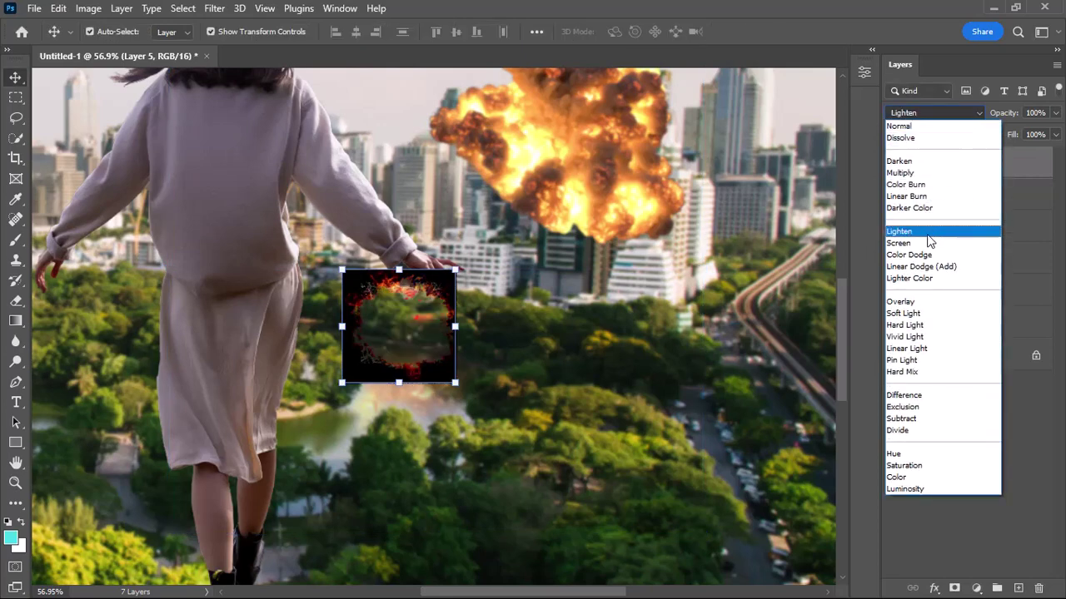
{"action": "left_click", "coordinate": [929, 244]}
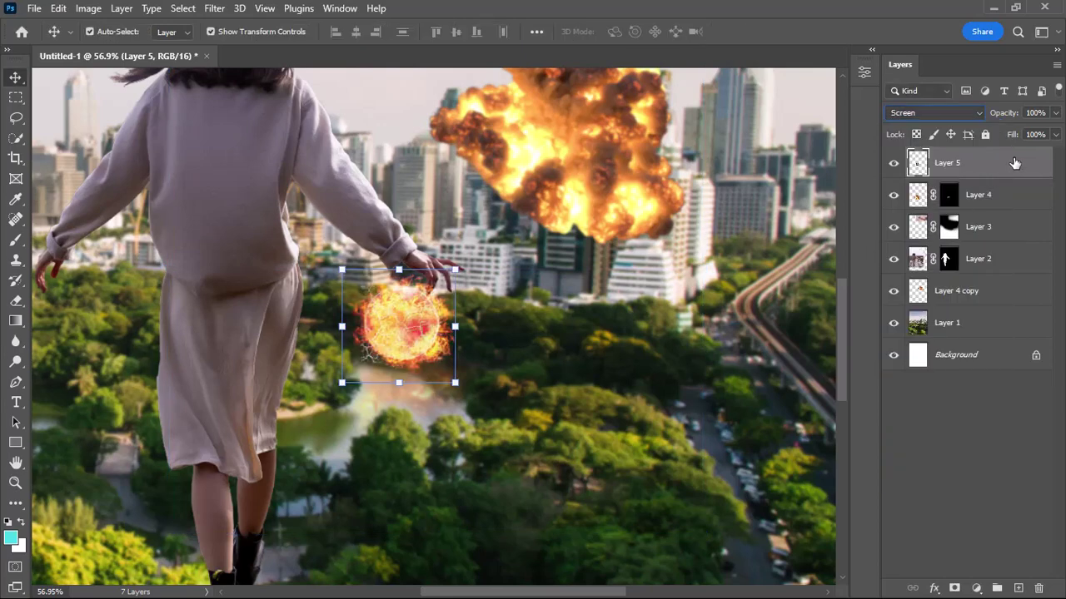
{"action": "left_click_drag", "start_coordinate": [1014, 163], "coordinate": [1011, 274]}
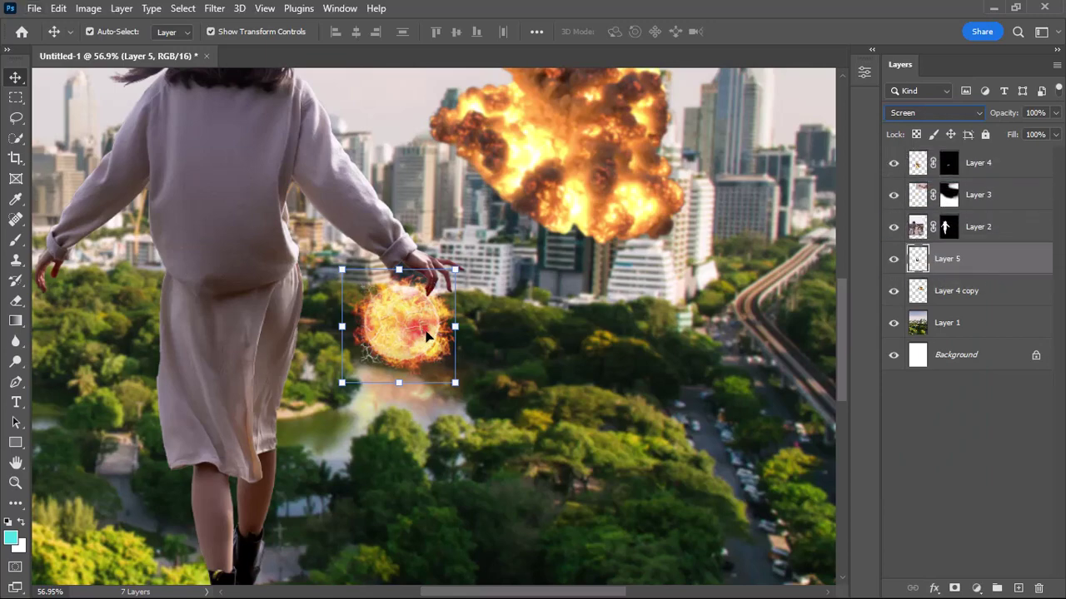
{"action": "scroll", "coordinate": [411, 333], "scroll_direction": "up", "scroll_amount": 2}
{"action": "left_click_drag", "start_coordinate": [469, 325], "coordinate": [429, 325]}
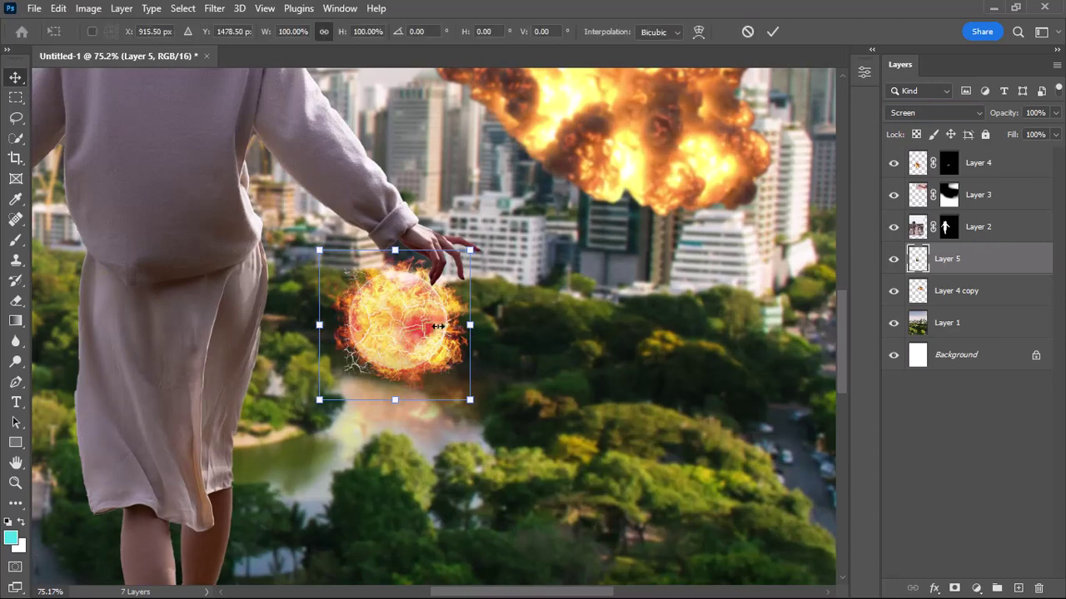
{"action": "left_click_drag", "start_coordinate": [363, 336], "coordinate": [385, 312]}
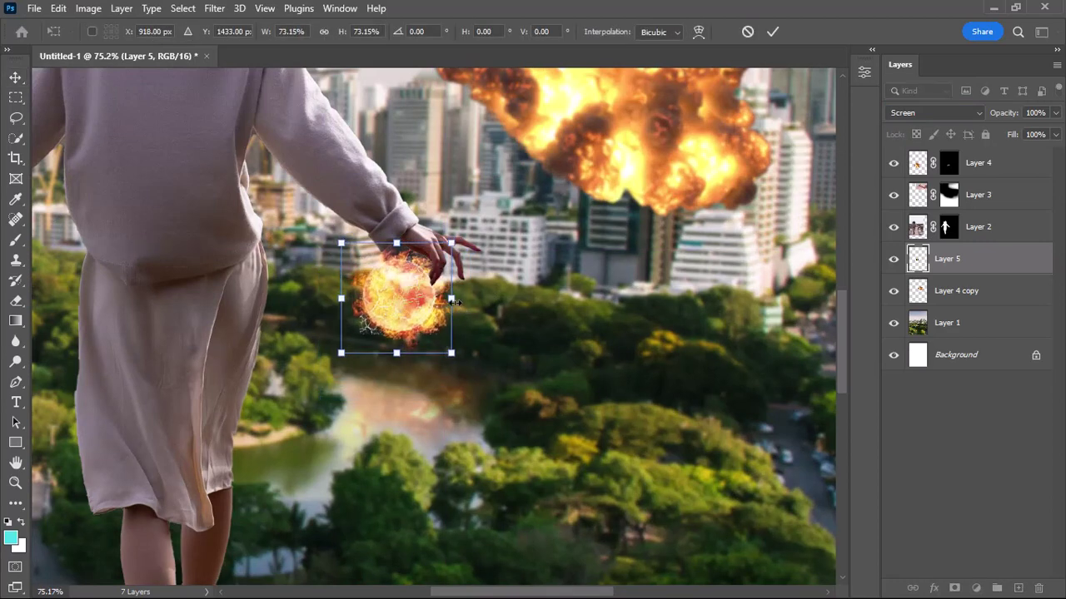
{"action": "mouse_move", "coordinate": [454, 302]}
{"action": "left_mouse_down"}
{"action": "mouse_move", "coordinate": [401, 315]}
{"action": "mouse_move", "coordinate": [417, 306]}
{"action": "mouse_move", "coordinate": [401, 291]}
{"action": "left_mouse_up"}
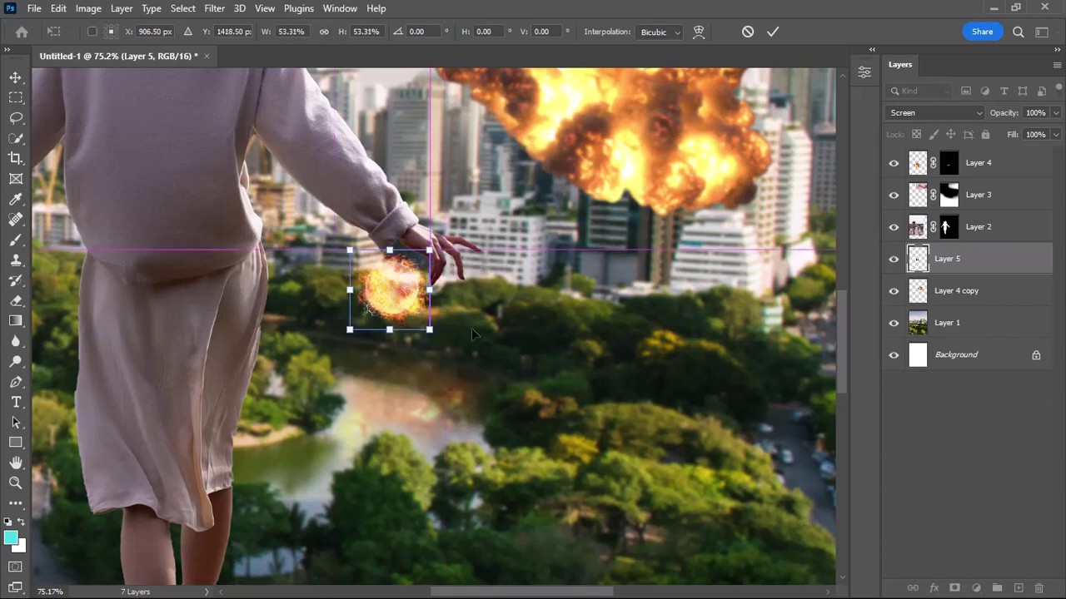
- Place a copy of the fireball at the woman's left hand, resized to about 79%
{"action": "key", "text": "Return"}
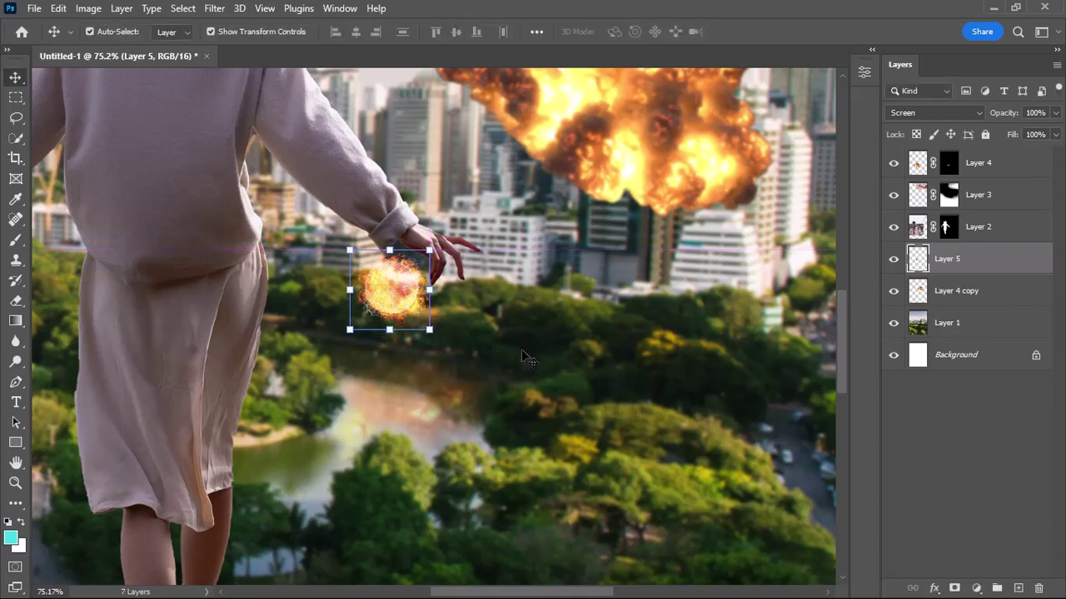
{"action": "left_click", "coordinate": [524, 356]}
{"action": "left_click", "coordinate": [401, 310]}
{"action": "left_click_drag", "start_coordinate": [335, 385], "coordinate": [581, 439]}
{"action": "mouse_move", "coordinate": [640, 353]}
{"action": "left_mouse_down"}
{"action": "mouse_move", "coordinate": [207, 344]}
{"action": "mouse_move", "coordinate": [210, 355]}
{"action": "mouse_move", "coordinate": [234, 351]}
{"action": "mouse_move", "coordinate": [214, 341]}
{"action": "left_mouse_up"}
{"action": "key", "text": "ctrl+t"}
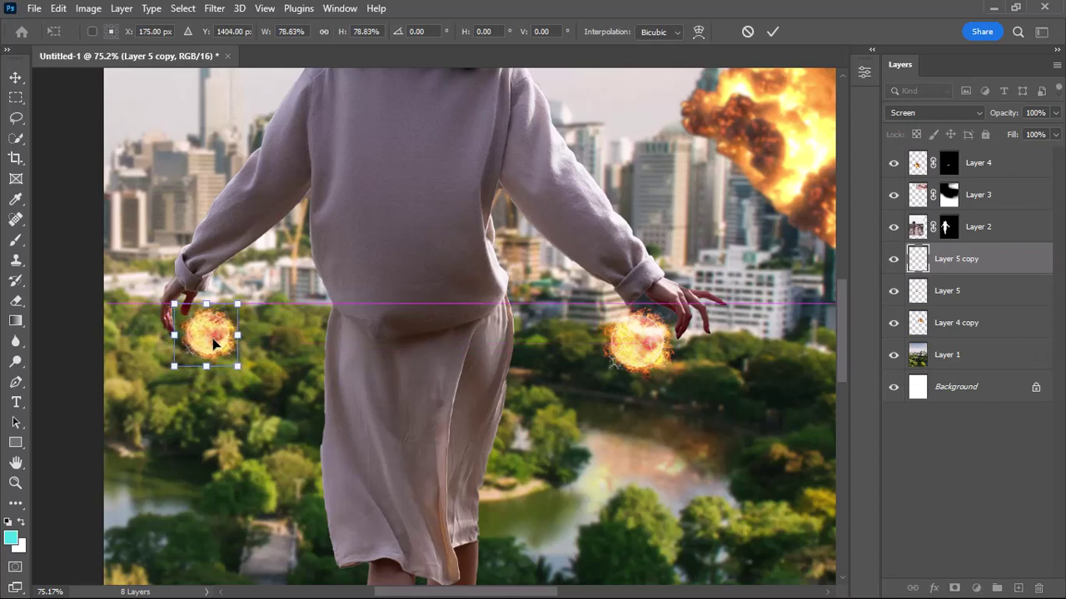
{"action": "type", "text": "175"}
{"action": "key", "text": "Return"}
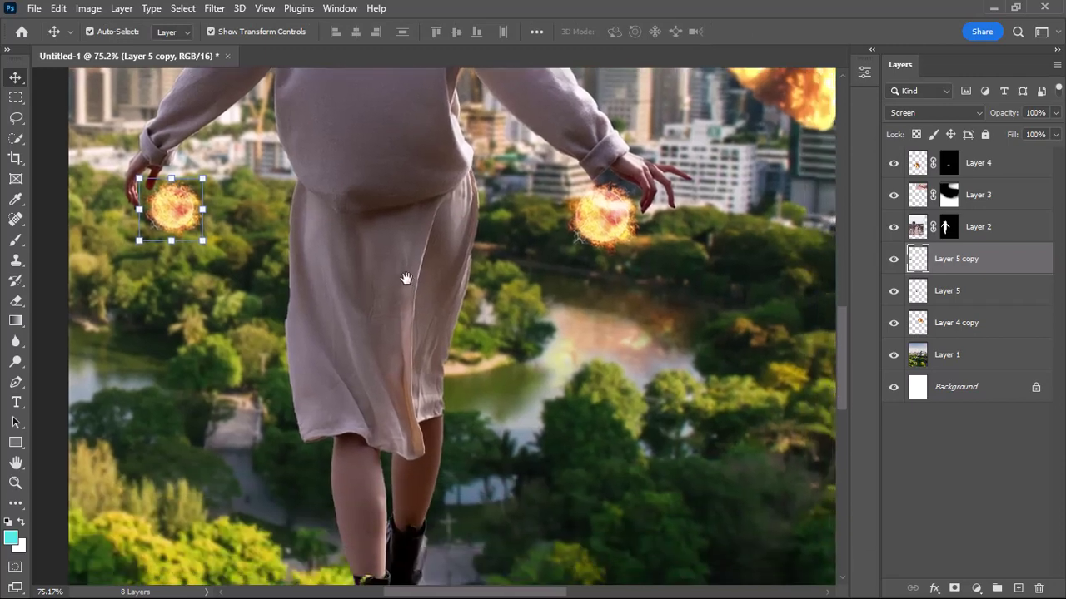
- Drag another copy of the right-hand fireball down beneath the boots
{"action": "left_click_drag", "start_coordinate": [379, 423], "coordinate": [388, 230]}
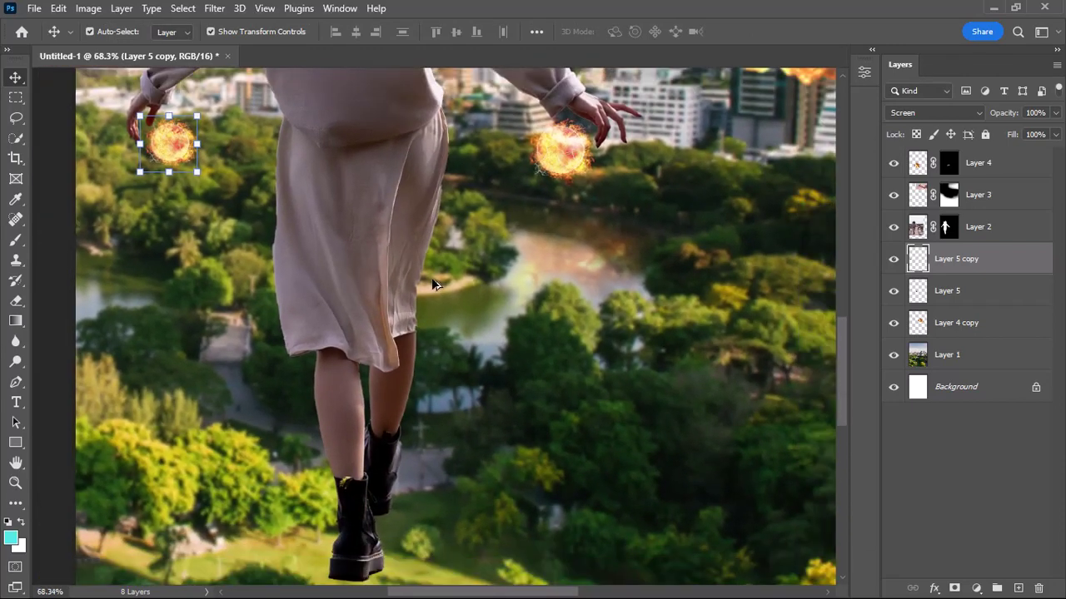
{"action": "scroll", "coordinate": [483, 292], "scroll_direction": "down", "scroll_amount": 2}
{"action": "left_click", "coordinate": [537, 125]}
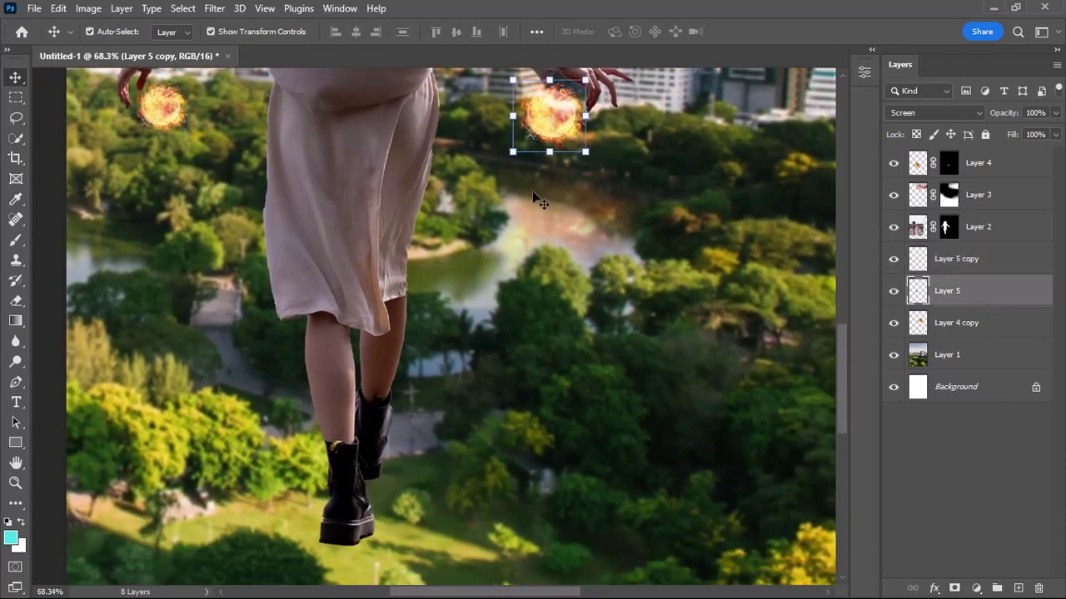
{"action": "mouse_move", "coordinate": [549, 148]}
{"action": "left_mouse_down"}
{"action": "mouse_move", "coordinate": [485, 471]}
{"action": "mouse_move", "coordinate": [428, 558]}
{"action": "left_mouse_up"}
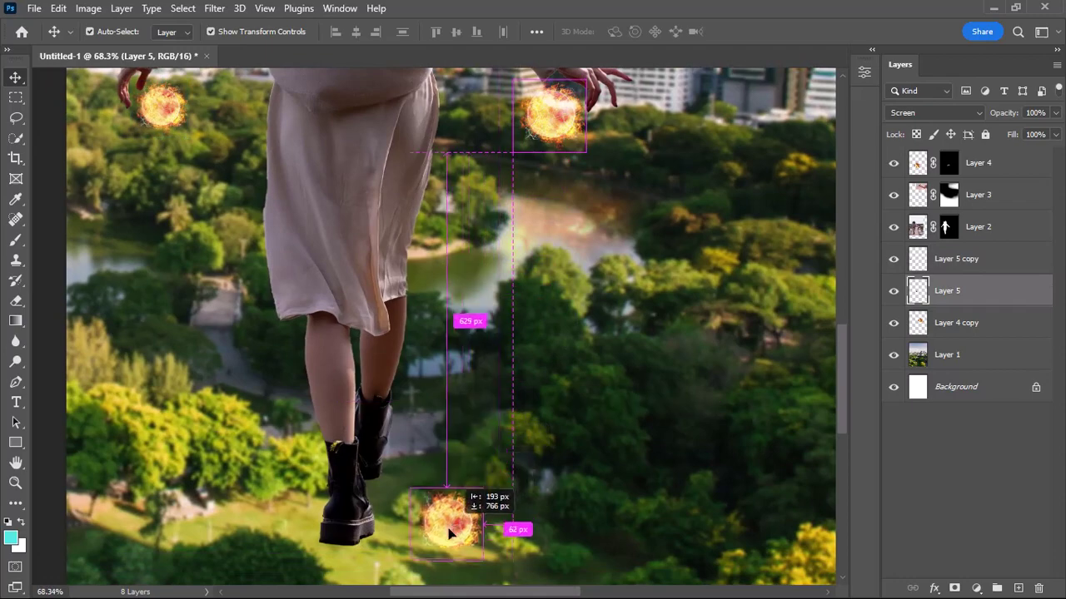
- Duplicate the fireball and use Distort to flatten the copy below the boots
{"action": "key", "text": "ctrl+j"}
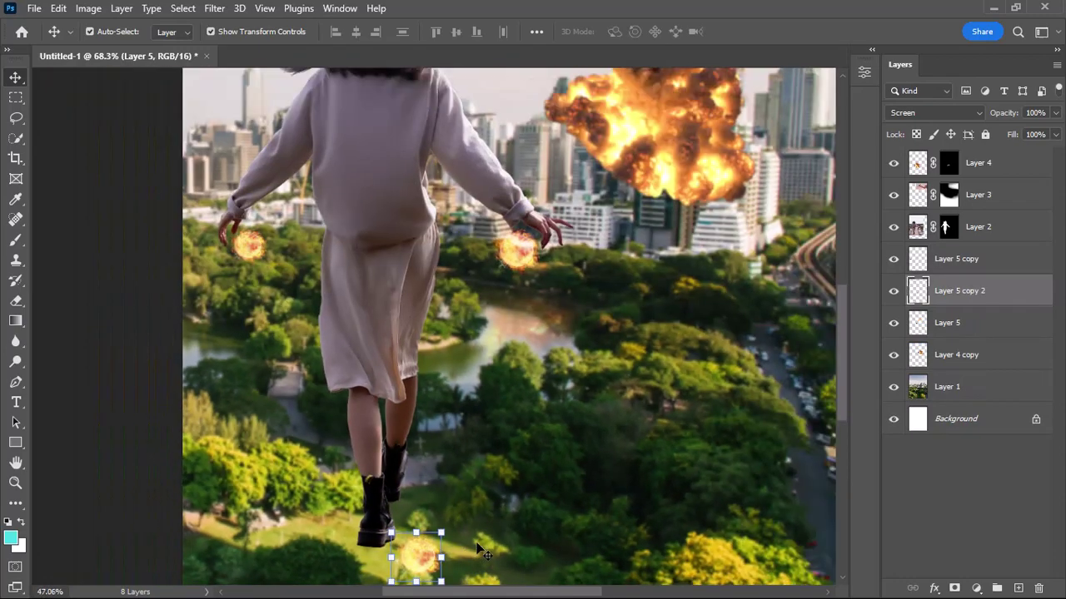
{"action": "scroll", "coordinate": [427, 556], "scroll_direction": "down", "scroll_amount": 3}
{"action": "mouse_move", "coordinate": [493, 464]}
{"action": "left_mouse_down"}
{"action": "mouse_move", "coordinate": [497, 429]}
{"action": "mouse_move", "coordinate": [502, 444]}
{"action": "left_mouse_up"}
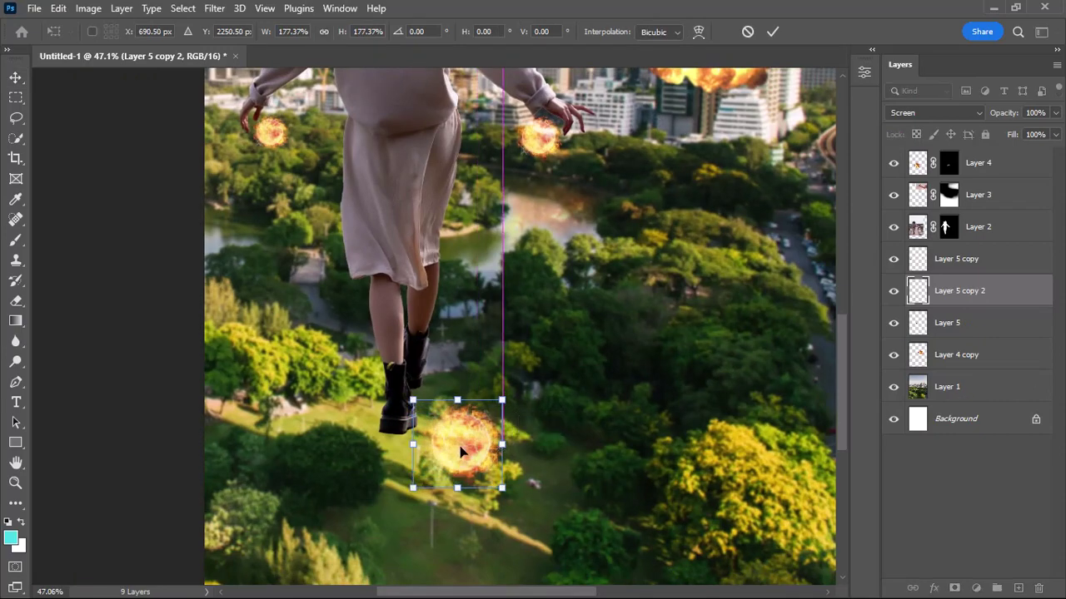
{"action": "right_click", "coordinate": [461, 448]}
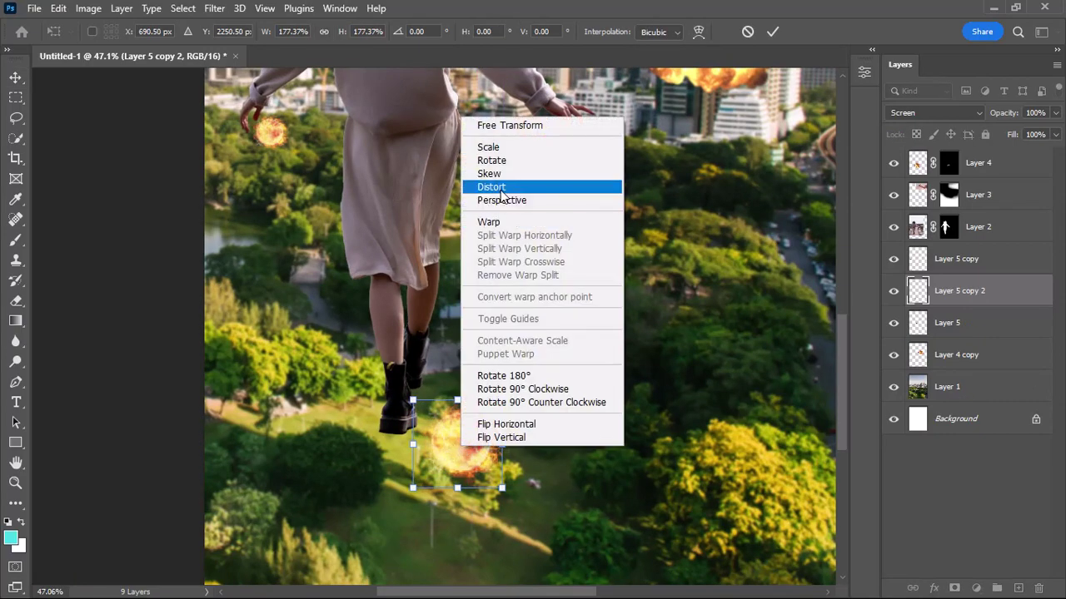
{"action": "left_click", "coordinate": [502, 190]}
{"action": "scroll", "coordinate": [412, 438], "scroll_direction": "up", "scroll_amount": 3, "text": "alt"}
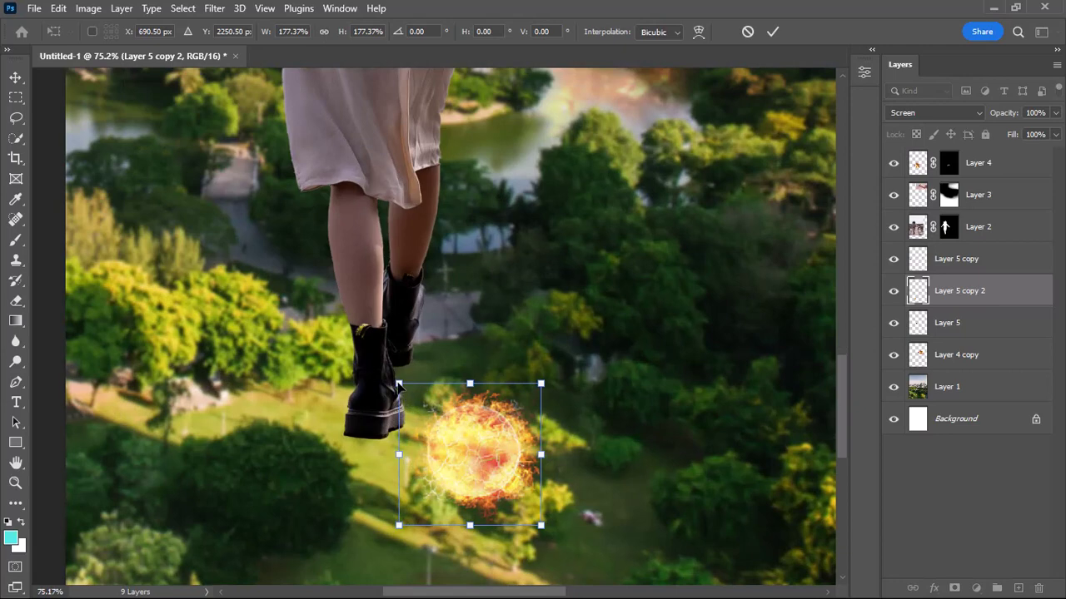
{"action": "left_click_drag", "start_coordinate": [399, 384], "coordinate": [437, 443]}
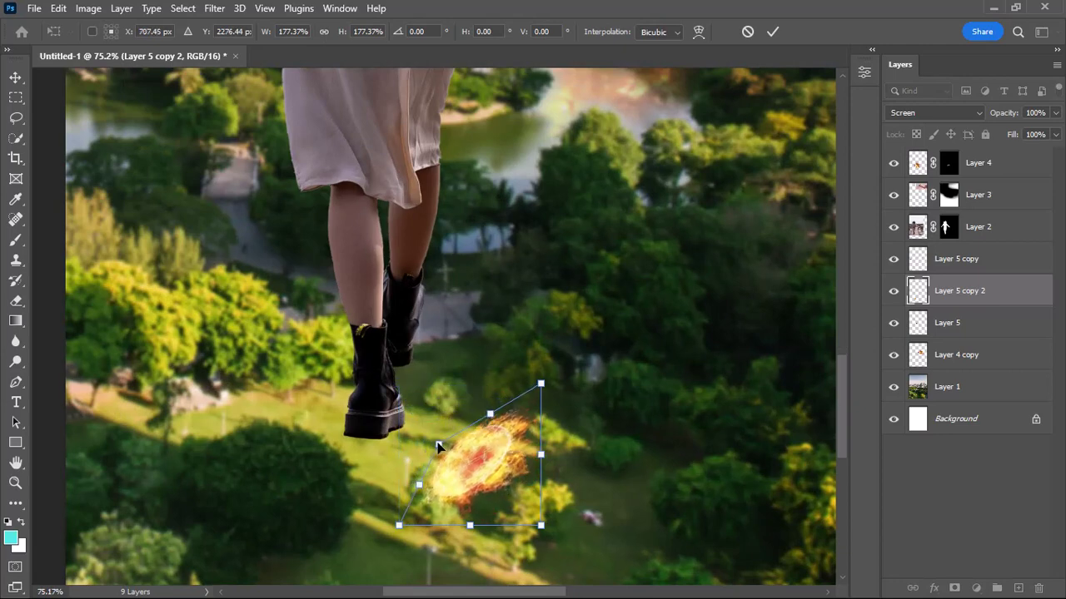
{"action": "left_click_drag", "start_coordinate": [542, 385], "coordinate": [534, 410]}
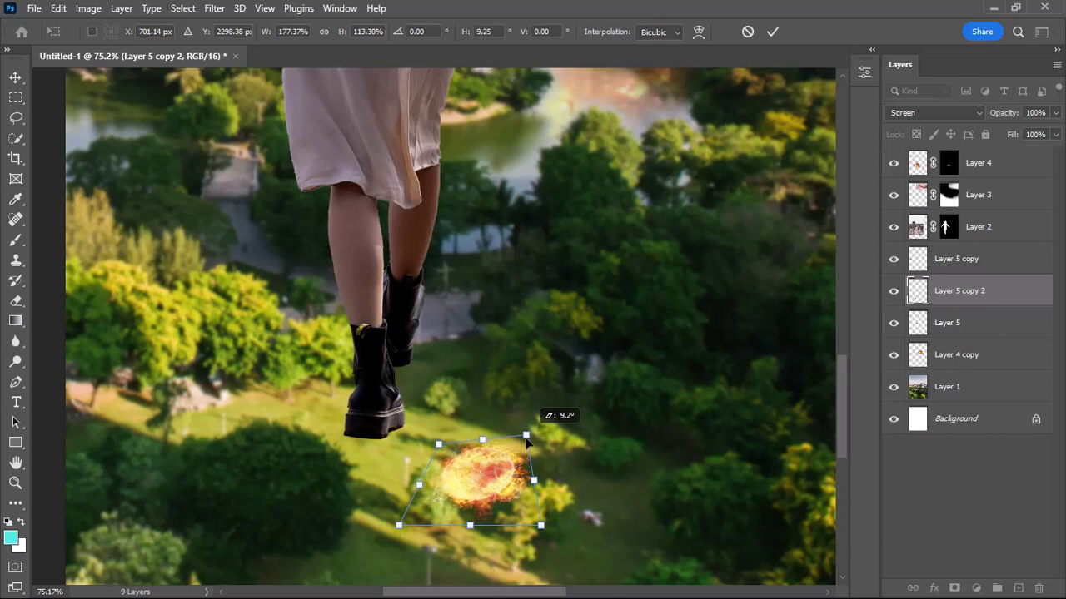
{"action": "left_click_drag", "start_coordinate": [529, 427], "coordinate": [510, 448]}
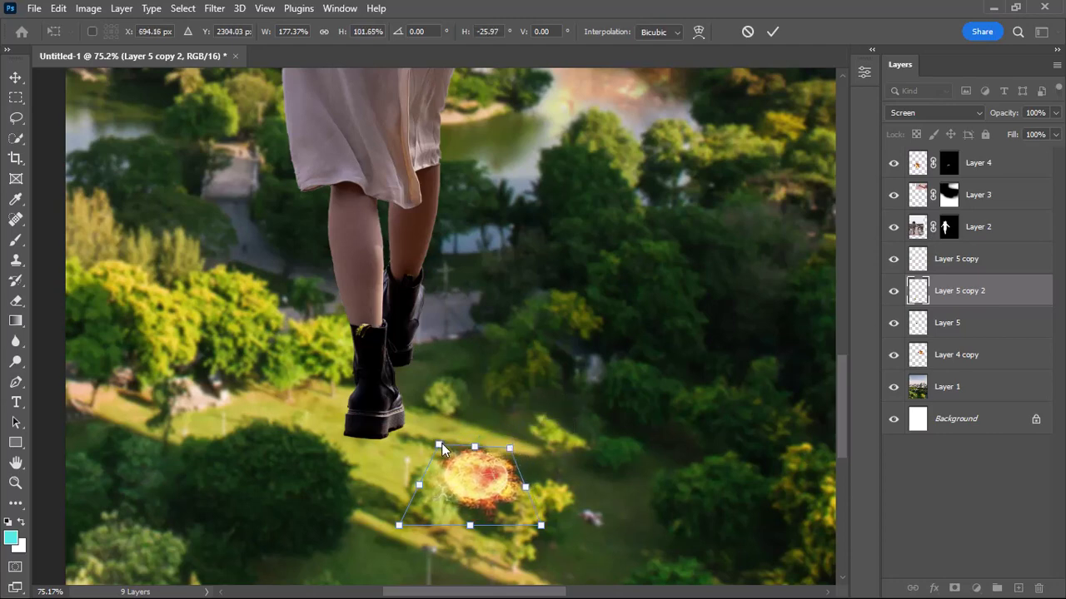
{"action": "left_click_drag", "start_coordinate": [442, 445], "coordinate": [450, 449]}
- Widen the flattened glow's base, fit it under the boot, and apply both glow transforms
{"action": "left_click_drag", "start_coordinate": [397, 526], "coordinate": [381, 521]}
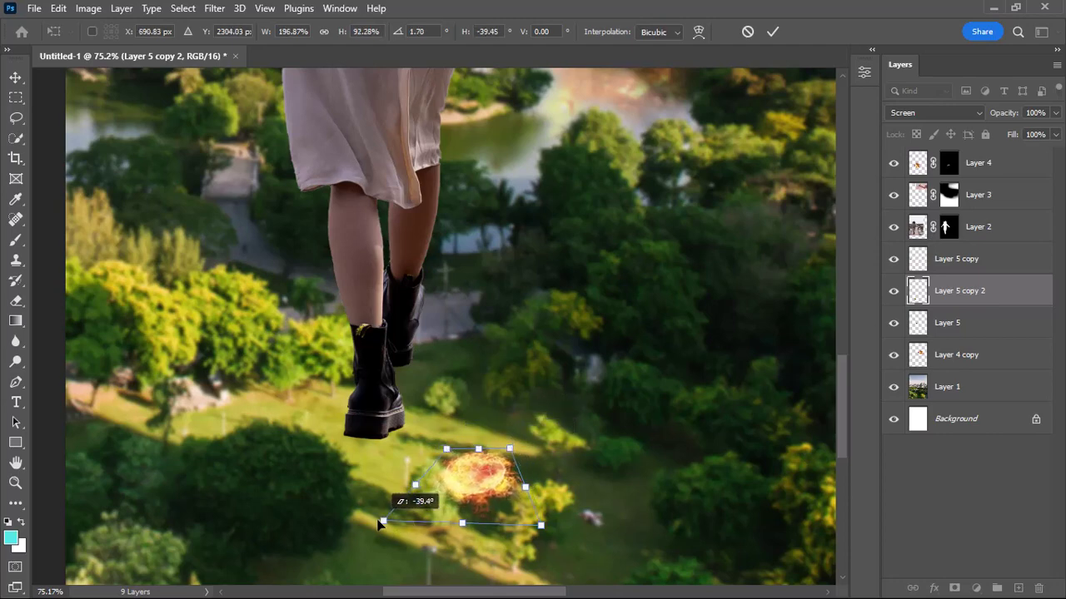
{"action": "left_click_drag", "start_coordinate": [542, 526], "coordinate": [556, 525]}
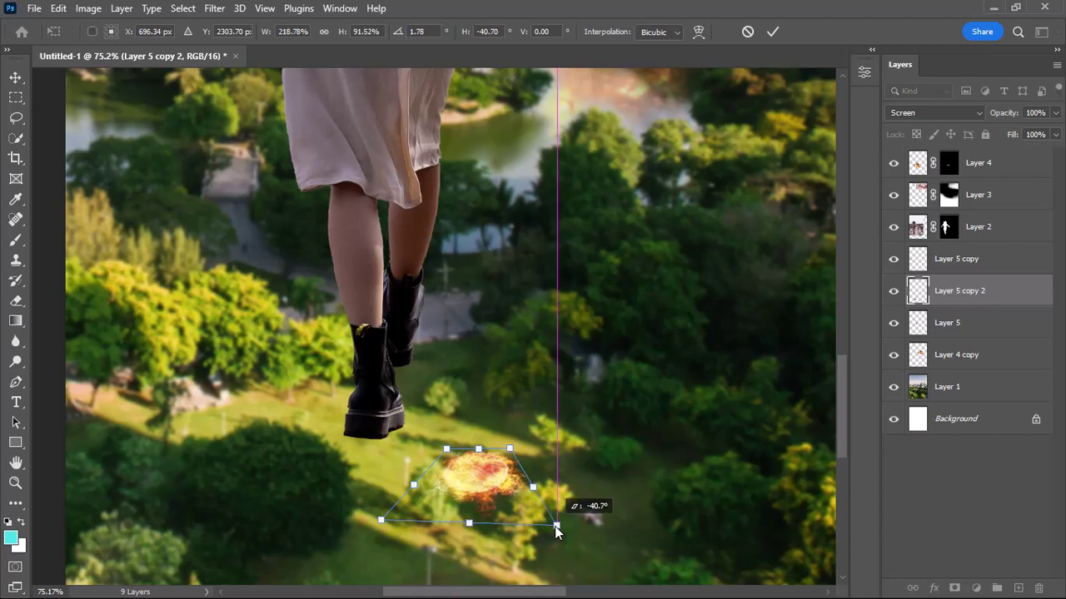
{"action": "left_click_drag", "start_coordinate": [461, 485], "coordinate": [362, 456]}
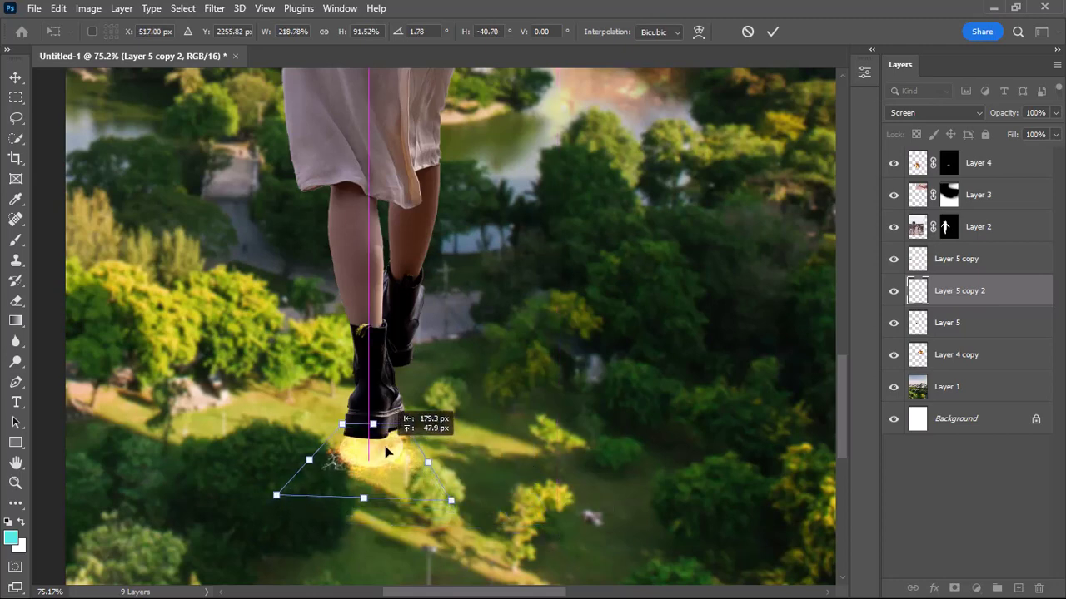
{"action": "left_click_drag", "start_coordinate": [412, 421], "coordinate": [417, 435]}
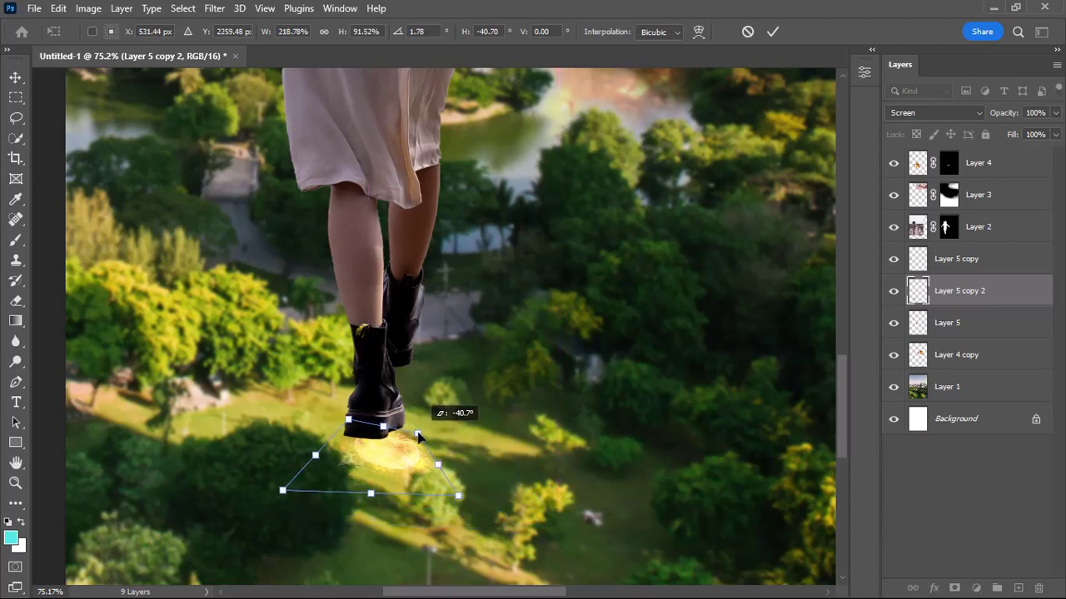
{"action": "left_click_drag", "start_coordinate": [348, 432], "coordinate": [385, 458]}
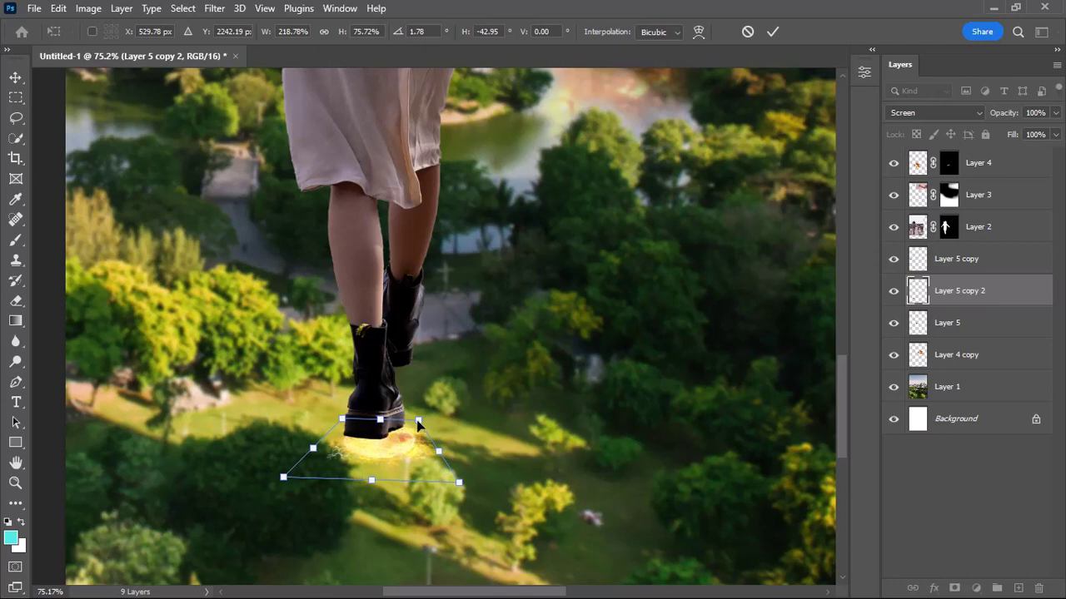
{"action": "left_click_drag", "start_coordinate": [418, 420], "coordinate": [422, 423]}
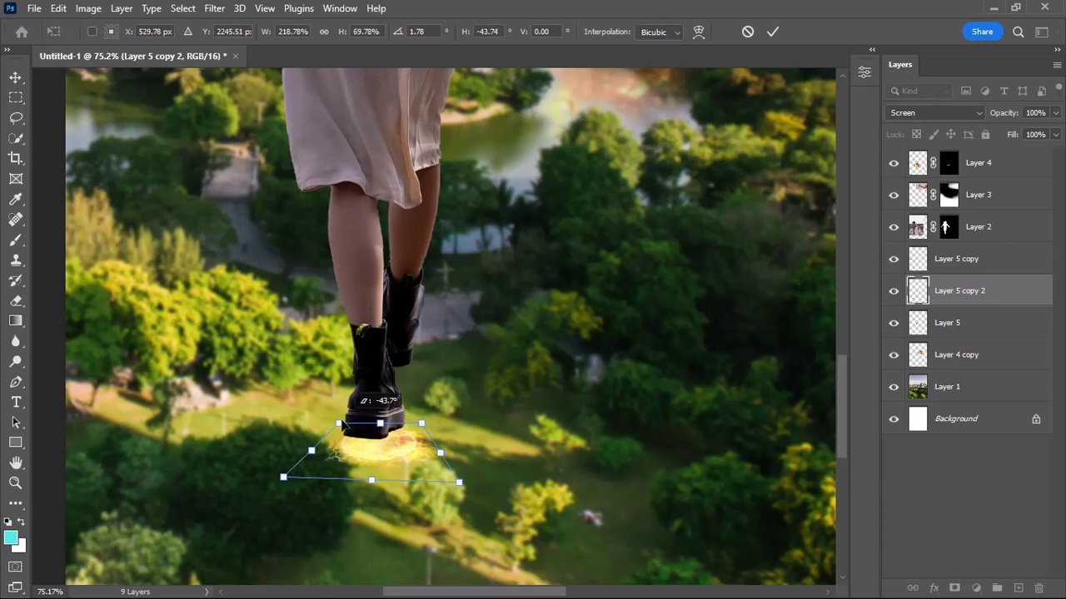
{"action": "mouse_move", "coordinate": [405, 473]}
{"action": "left_mouse_down"}
{"action": "mouse_move", "coordinate": [397, 462]}
{"action": "mouse_move", "coordinate": [452, 371]}
{"action": "mouse_move", "coordinate": [460, 377]}
{"action": "mouse_move", "coordinate": [432, 379]}
{"action": "mouse_move", "coordinate": [463, 376]}
{"action": "mouse_move", "coordinate": [418, 375]}
{"action": "left_mouse_up"}
{"action": "key", "text": "Return"}
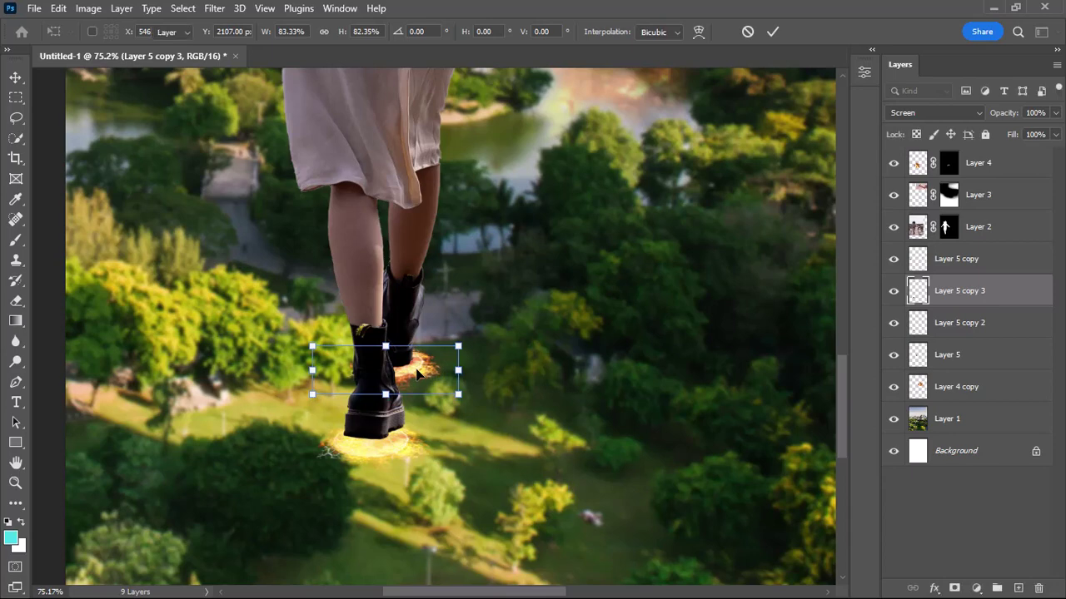
{"action": "key", "text": "Return"}
{"action": "key", "text": "ctrl+0"}
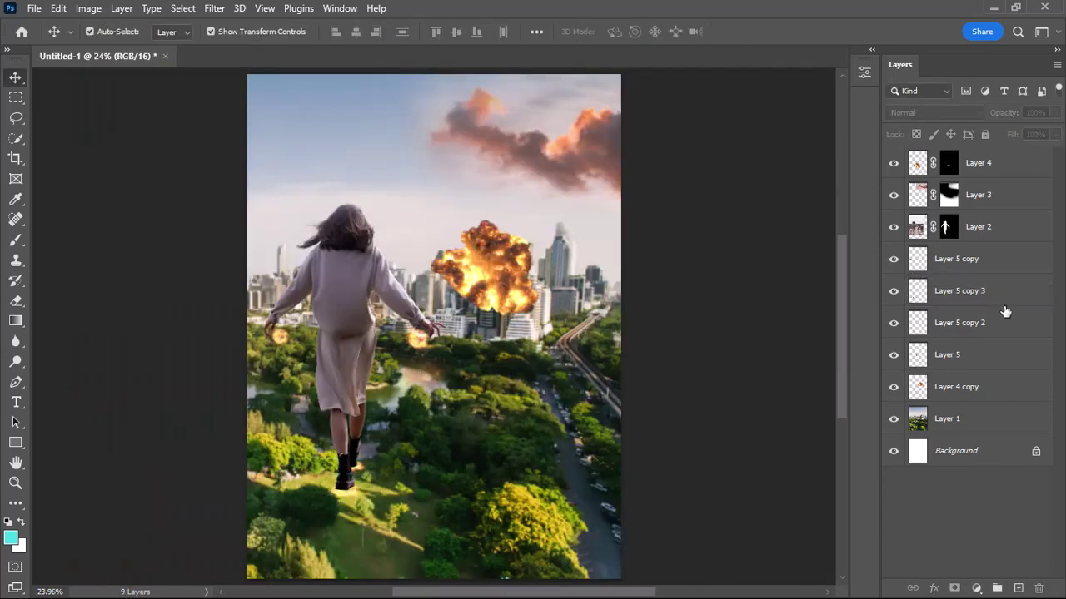
- Group Layer 5 and its three copies into Group 1 with Screen blending
{"action": "left_click", "coordinate": [1008, 324], "text": "shift"}
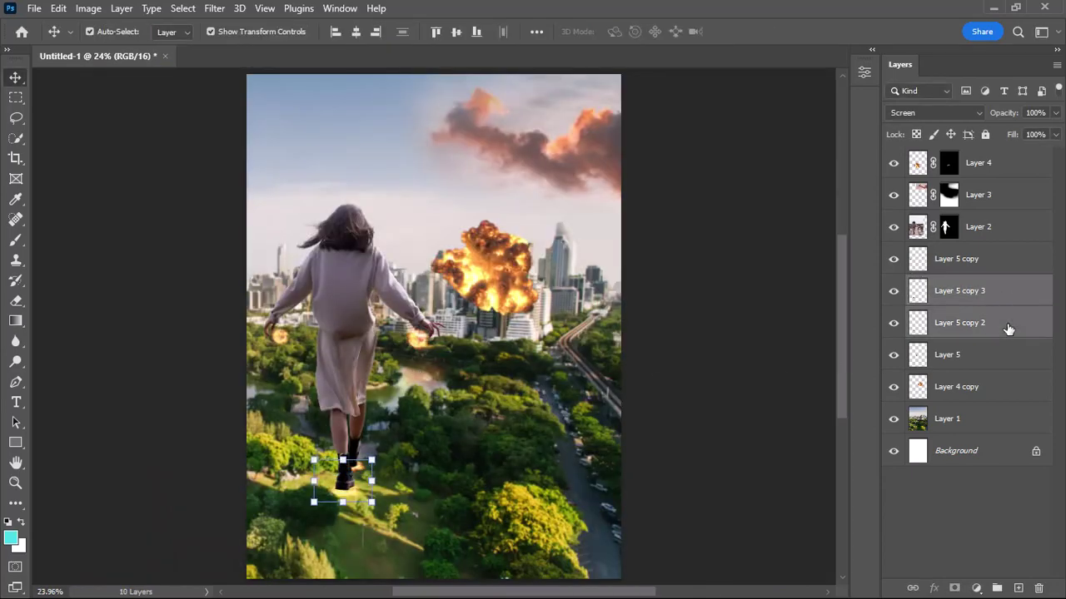
{"action": "left_click", "coordinate": [1009, 358], "text": "shift"}
{"action": "left_click", "coordinate": [1009, 388], "text": "shift"}
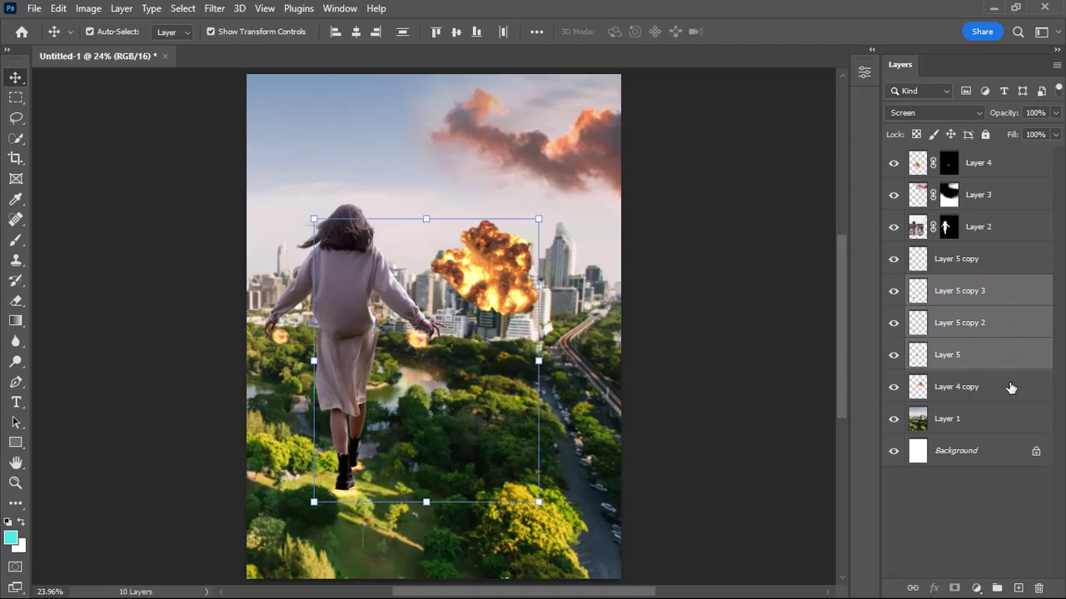
{"action": "left_click", "coordinate": [1010, 388], "text": "ctrl"}
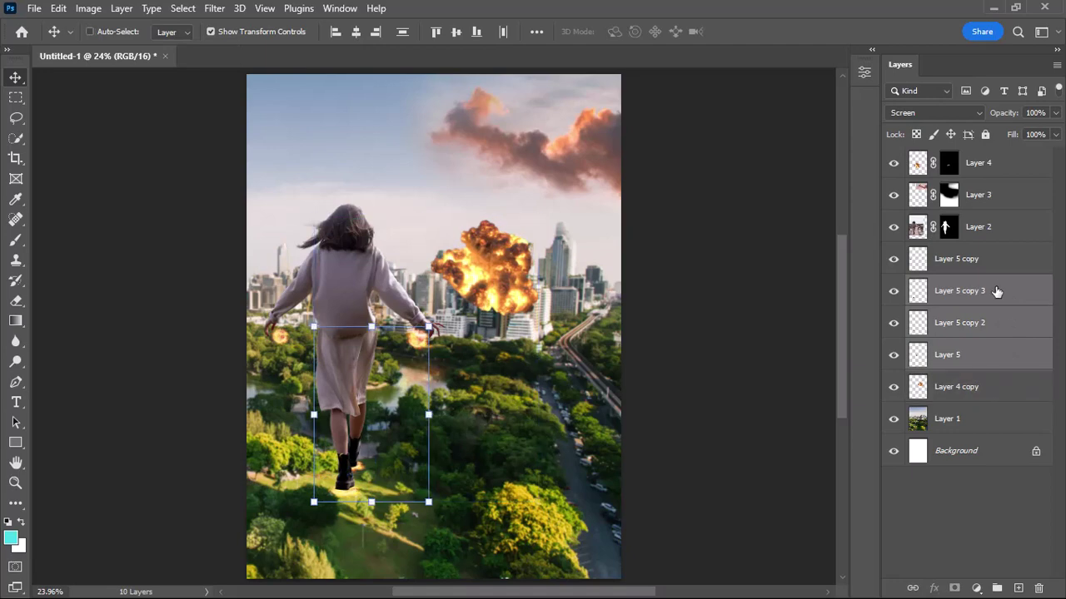
{"action": "left_click", "coordinate": [993, 269], "text": "ctrl"}
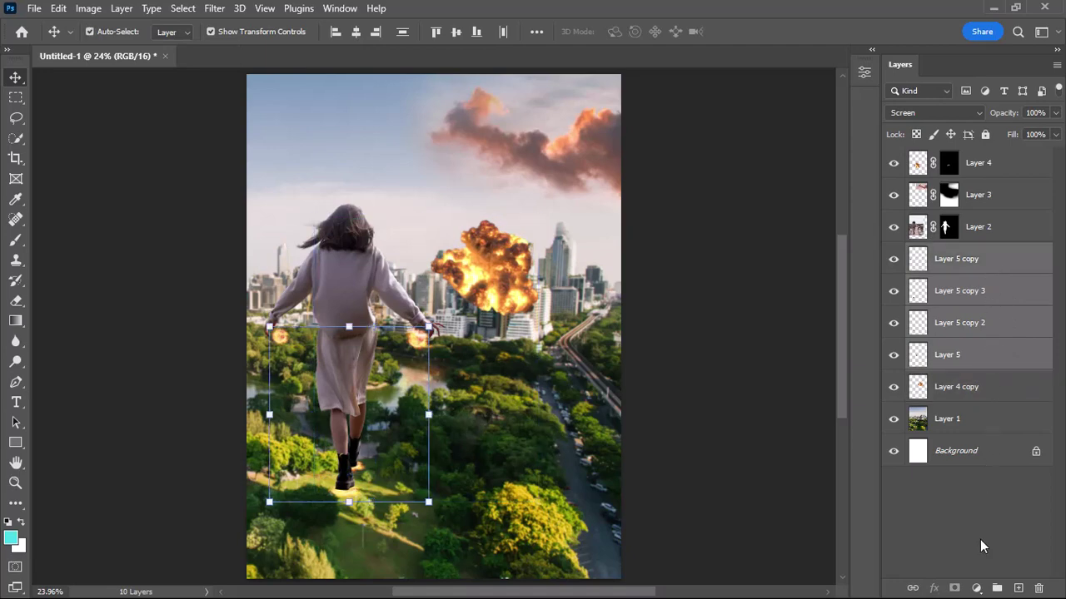
{"action": "left_click", "coordinate": [997, 588]}
{"action": "left_click", "coordinate": [949, 114]}
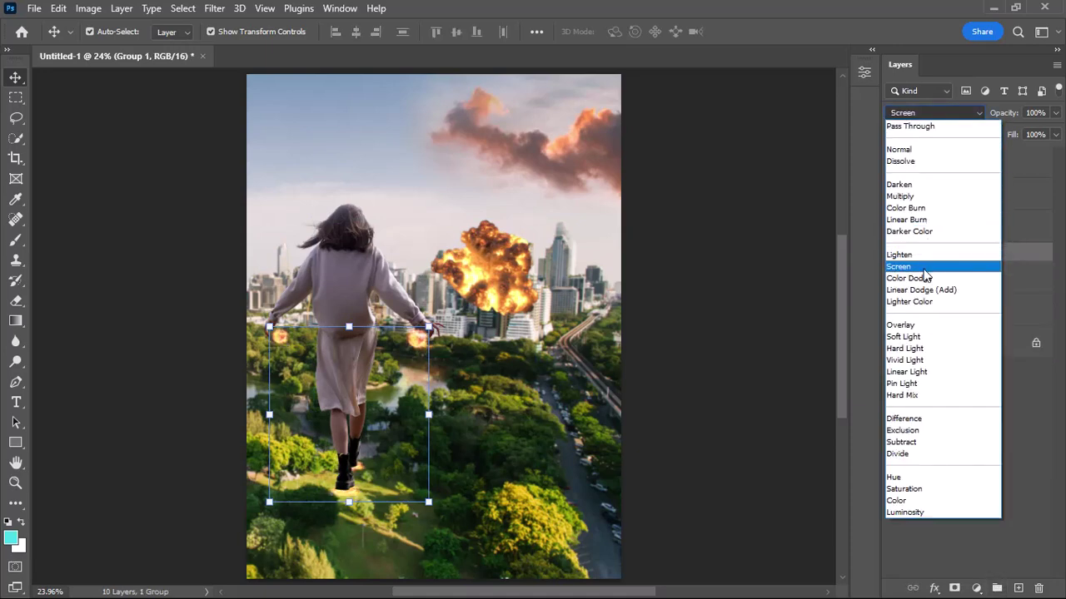
{"action": "left_click", "coordinate": [925, 268]}
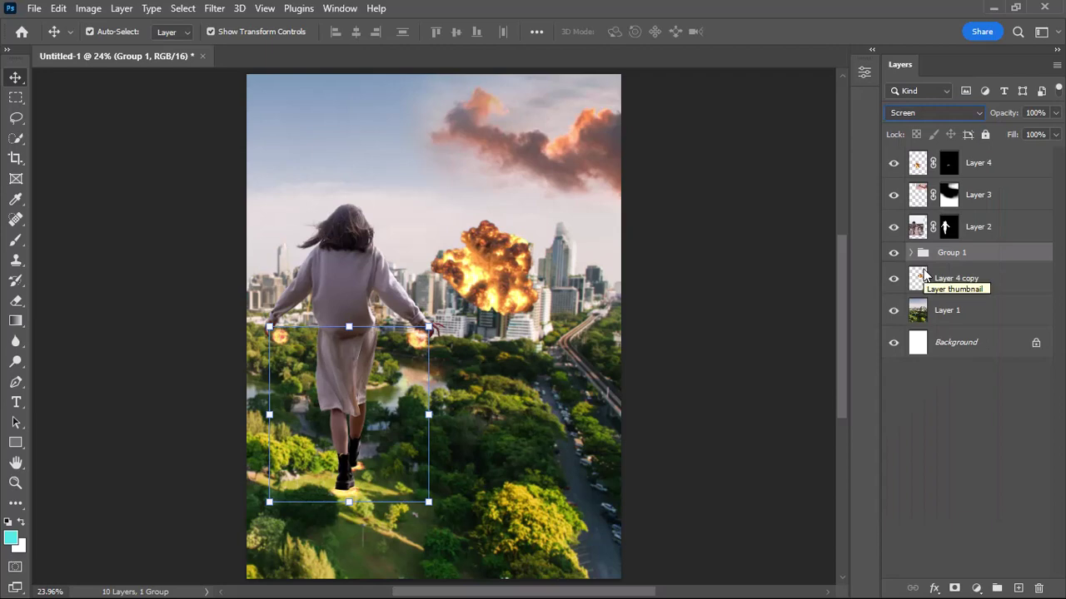
- Add a Hue/Saturation layer clipped to Group 1 with Hue −59 and Saturation +23
{"action": "left_click", "coordinate": [976, 587]}
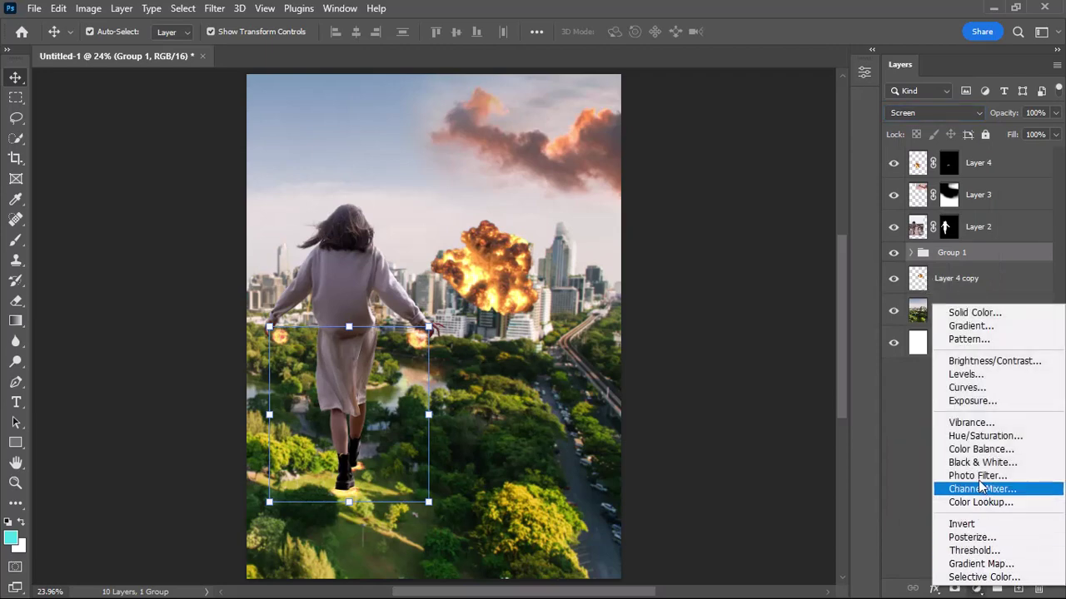
{"action": "left_click", "coordinate": [979, 437]}
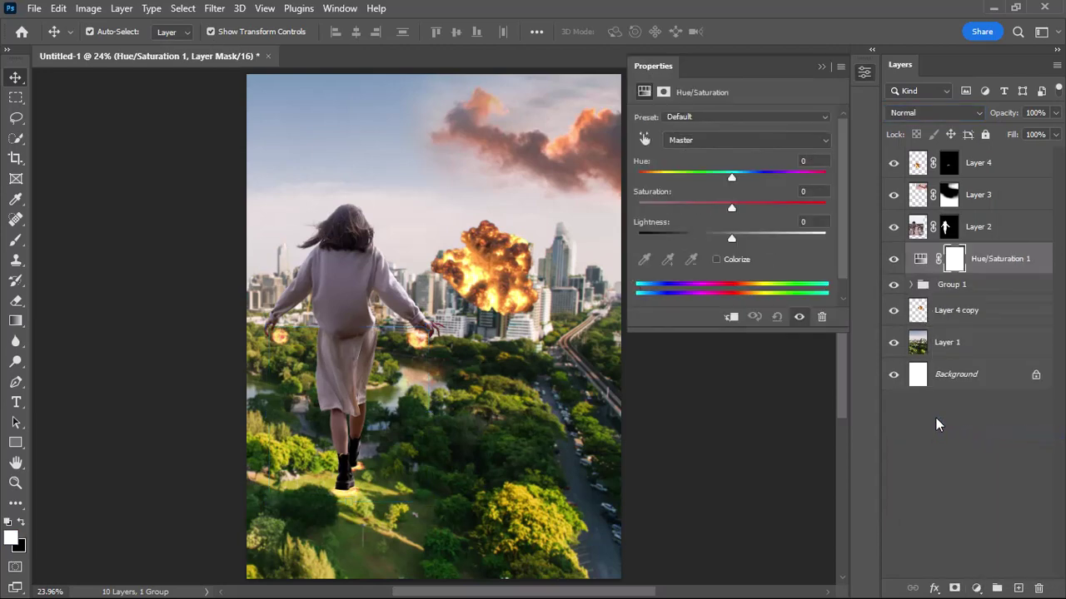
{"action": "left_click", "coordinate": [731, 318]}
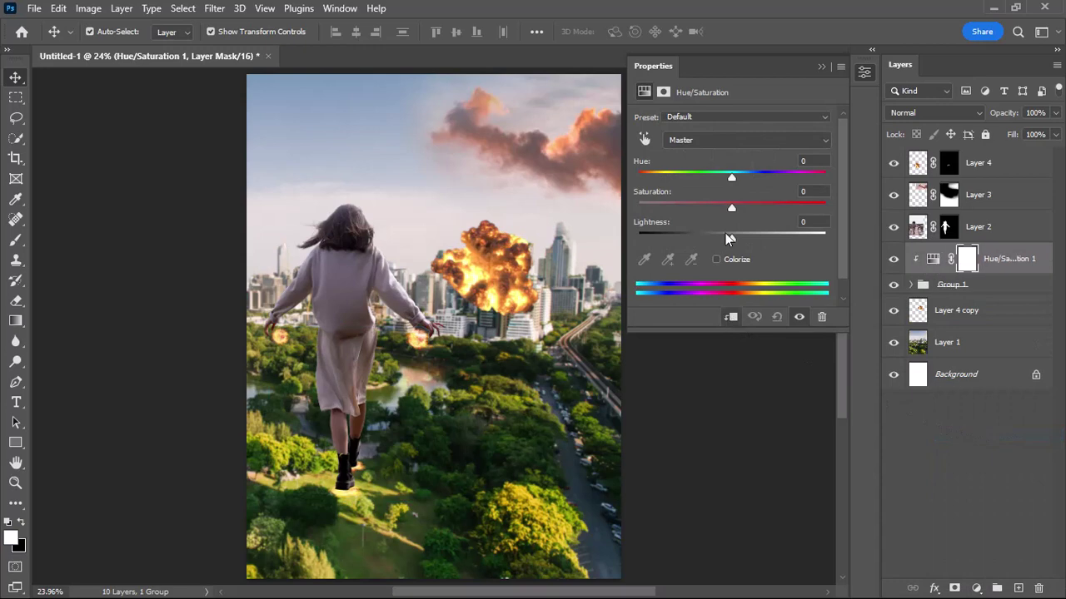
{"action": "left_click_drag", "start_coordinate": [731, 208], "coordinate": [740, 210]}
{"action": "left_click_drag", "start_coordinate": [732, 177], "coordinate": [685, 183]}
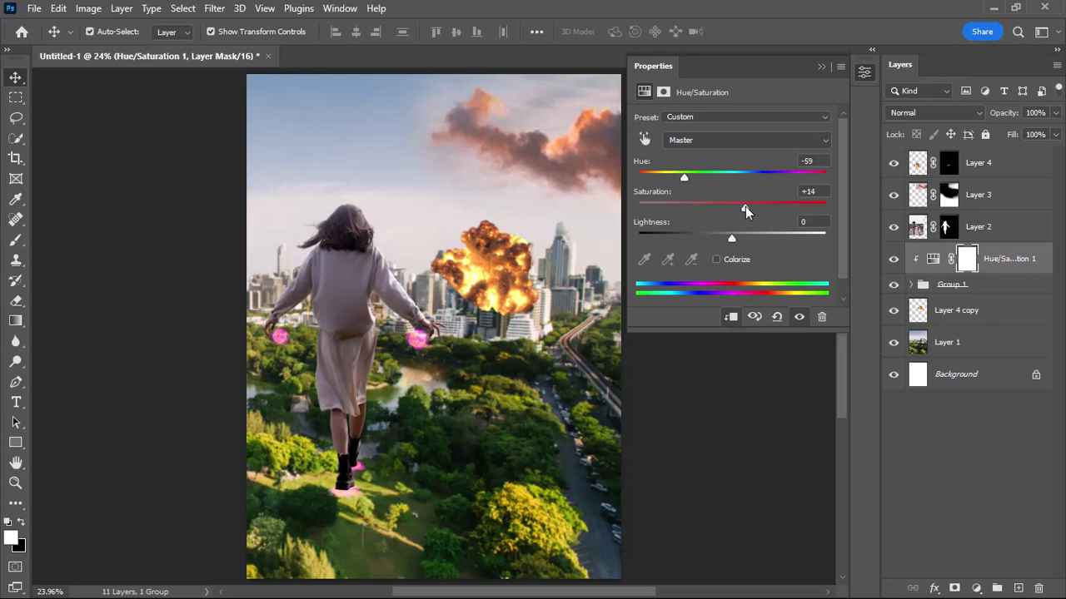
{"action": "left_click_drag", "start_coordinate": [744, 204], "coordinate": [752, 216]}
{"action": "left_click", "coordinate": [820, 68]}
{"action": "left_click", "coordinate": [703, 346]}
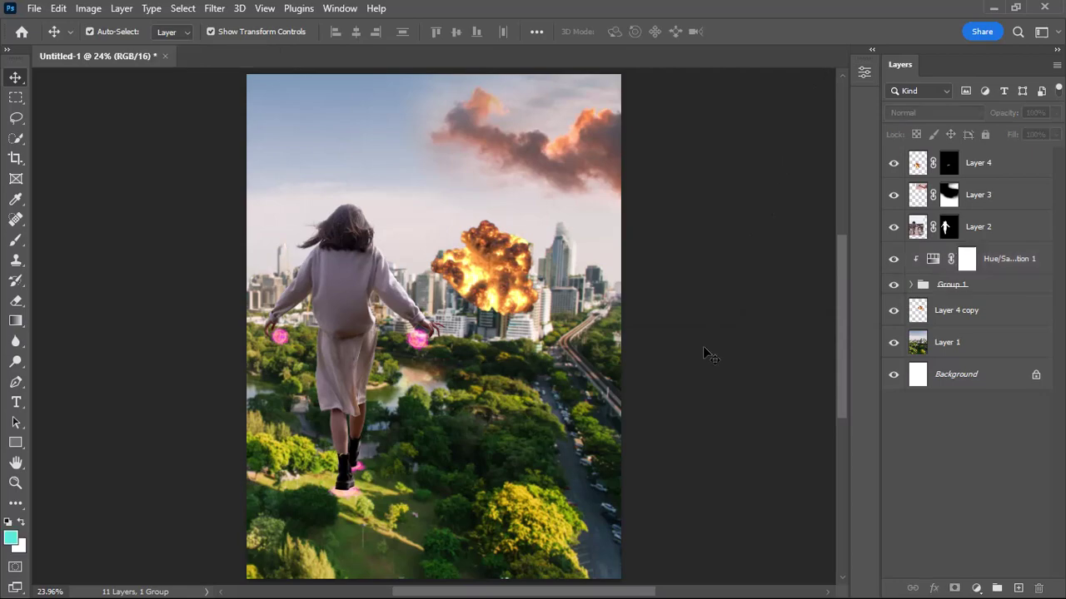